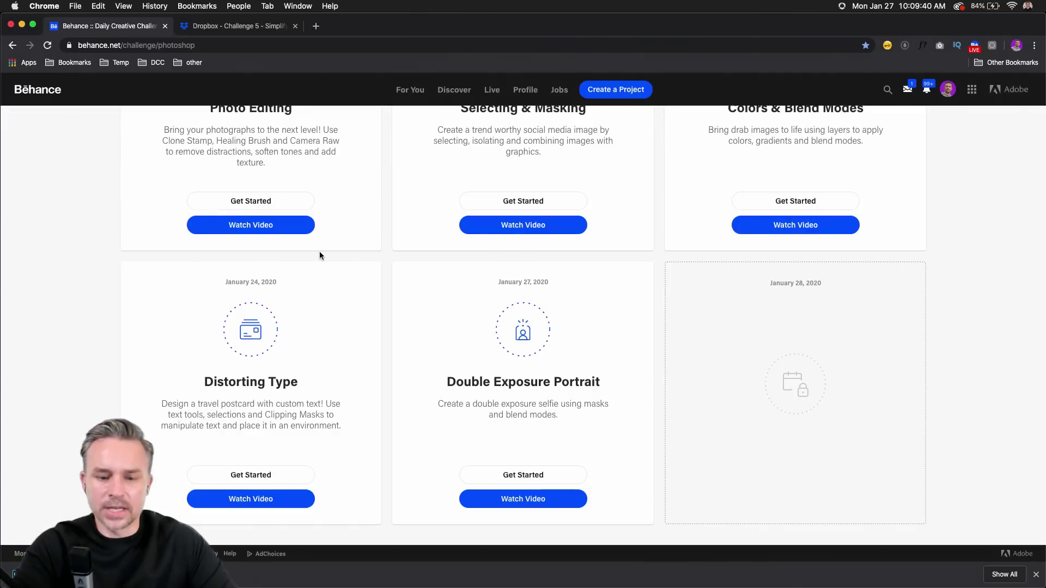
Minimize the browser showing Behance's Double Exposure Portrait challenge page.
{"action": "left_click", "coordinate": [22, 25]}
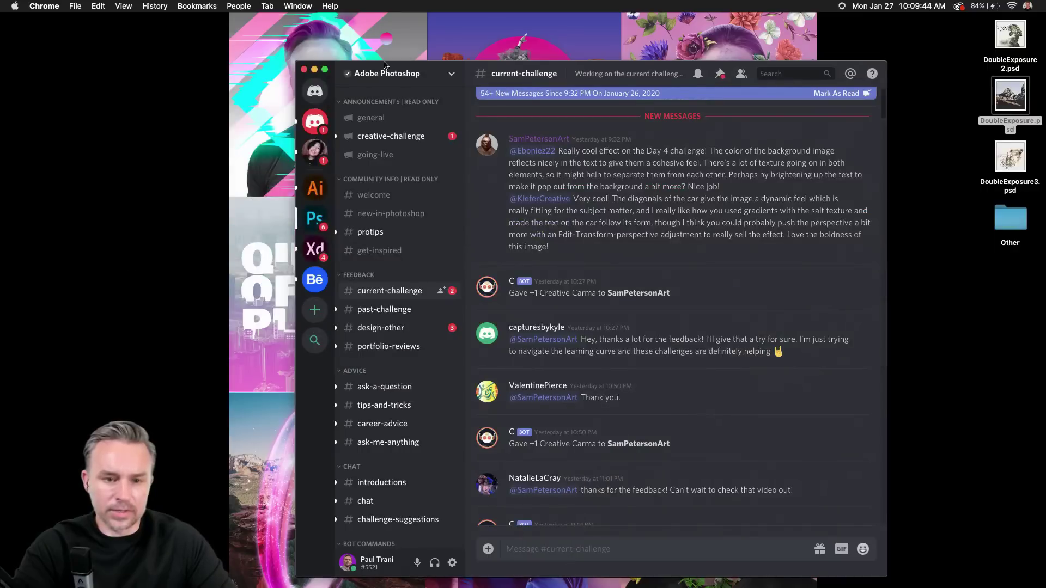
Read through Discord's #current-challenge channel, glancing at #past-challenge.
{"action": "left_click", "coordinate": [367, 296]}
{"action": "scroll", "coordinate": [552, 329], "scroll_direction": "down", "scroll_amount": 10}
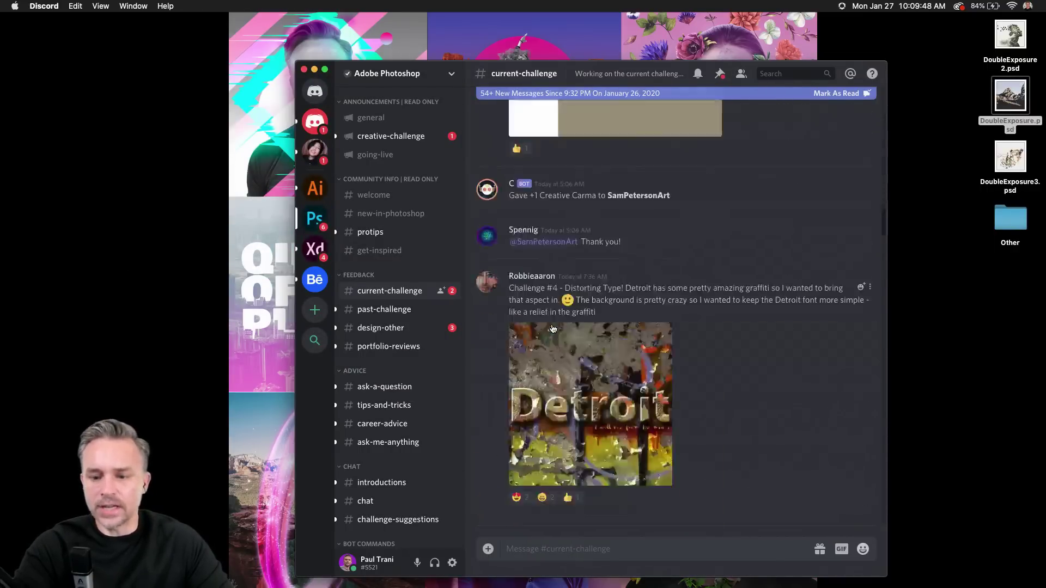
{"action": "scroll", "coordinate": [552, 328], "scroll_direction": "down", "scroll_amount": 15}
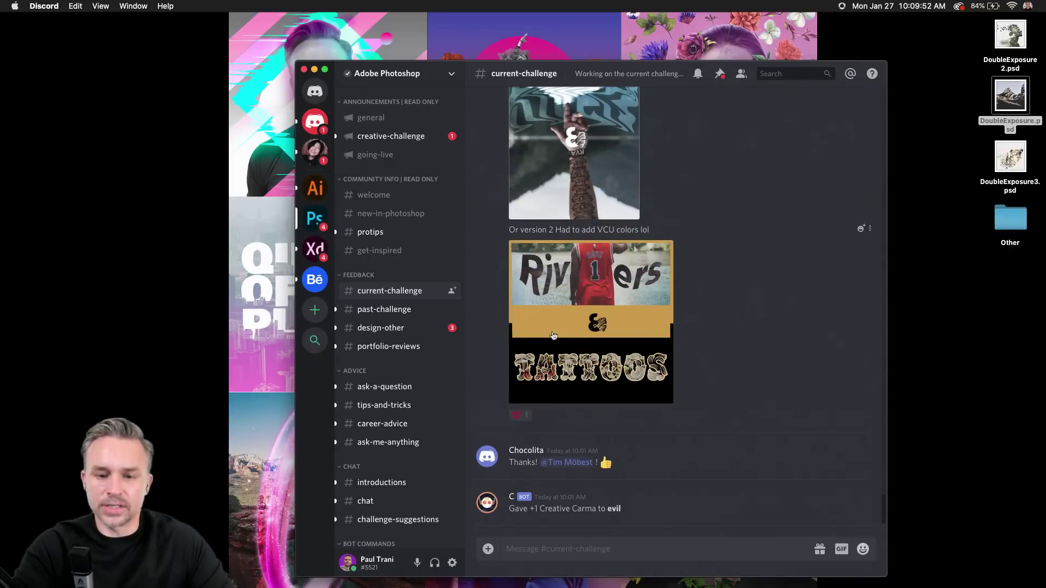
{"action": "left_click", "coordinate": [373, 309]}
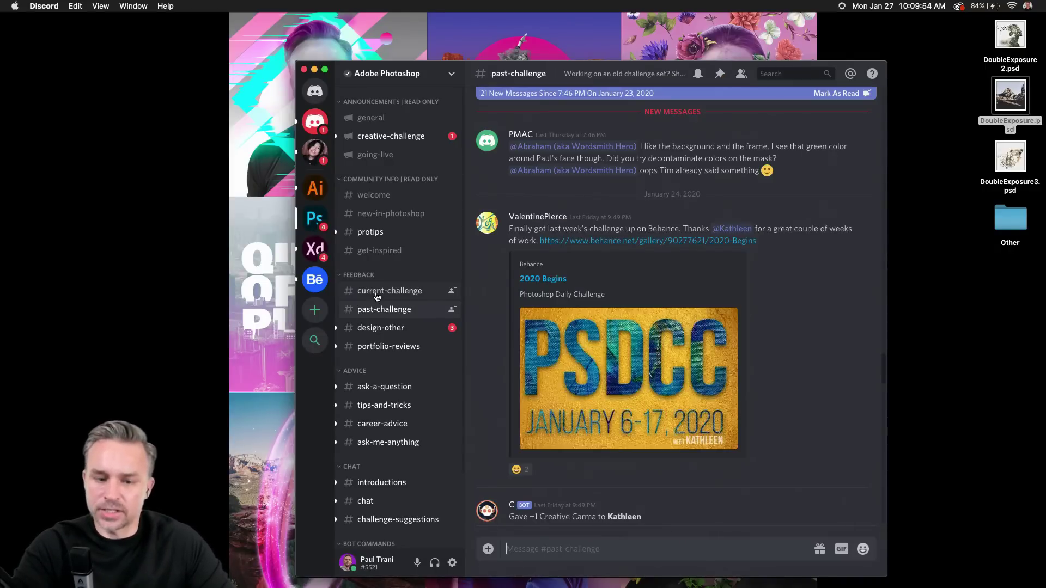
{"action": "left_click", "coordinate": [376, 297]}
{"action": "scroll", "coordinate": [647, 309], "scroll_direction": "up", "scroll_amount": 5}
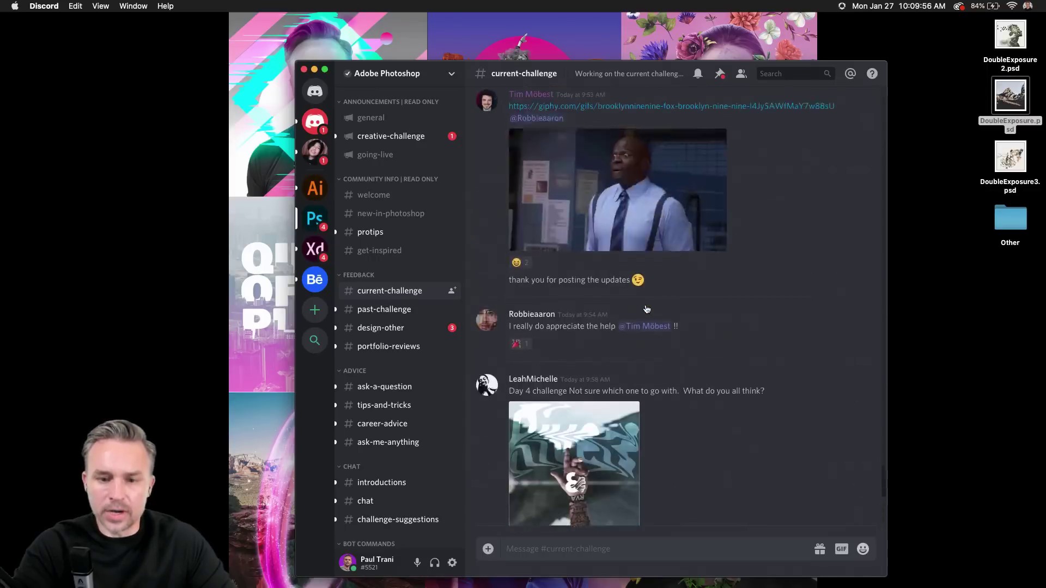
{"action": "scroll", "coordinate": [647, 310], "scroll_direction": "up", "scroll_amount": 5}
Review the #past-challenge feedback, then minimize Discord and bring Photoshop forward.
{"action": "left_click", "coordinate": [403, 311]}
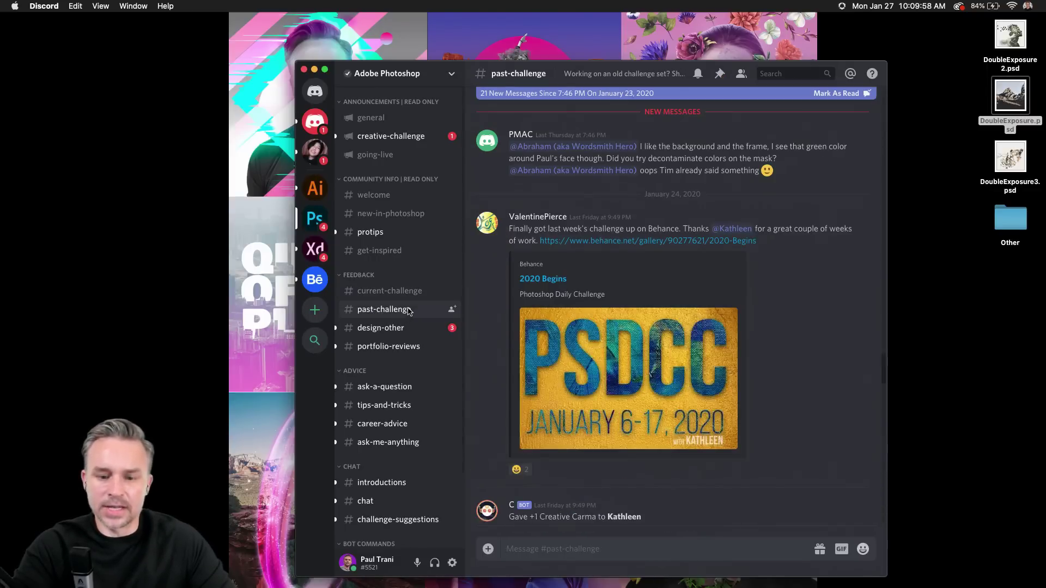
{"action": "scroll", "coordinate": [743, 367], "scroll_direction": "down", "scroll_amount": 15}
{"action": "scroll", "coordinate": [744, 367], "scroll_direction": "up", "scroll_amount": 5}
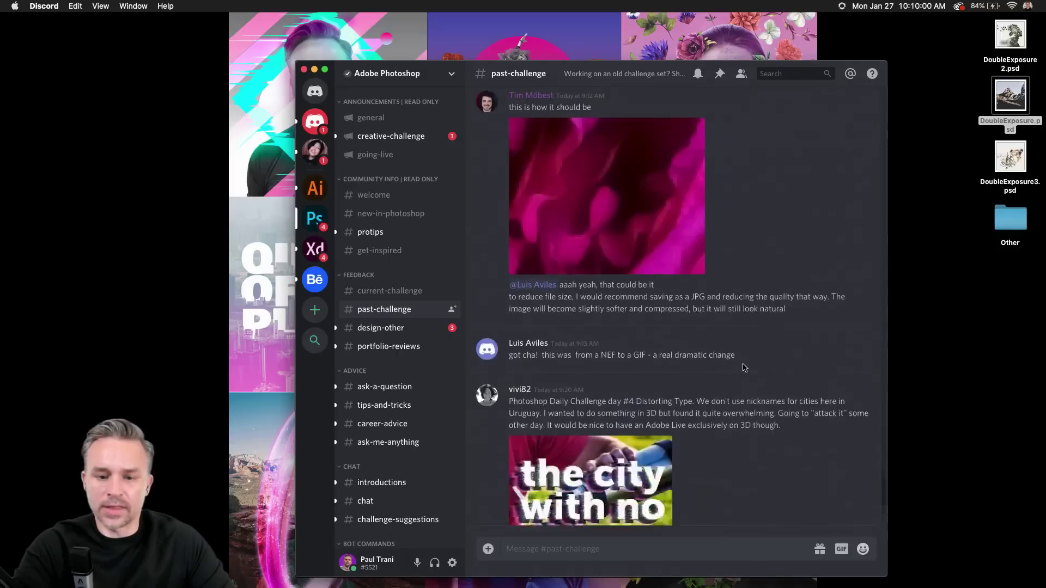
{"action": "scroll", "coordinate": [744, 367], "scroll_direction": "up", "scroll_amount": 6}
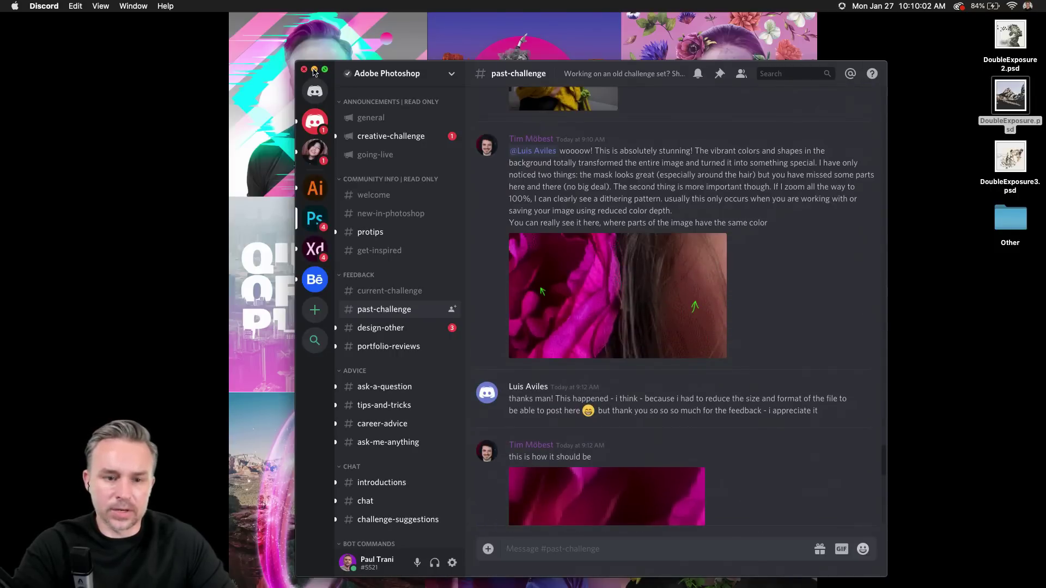
{"action": "left_click", "coordinate": [315, 70]}
{"action": "left_click", "coordinate": [267, 571]}
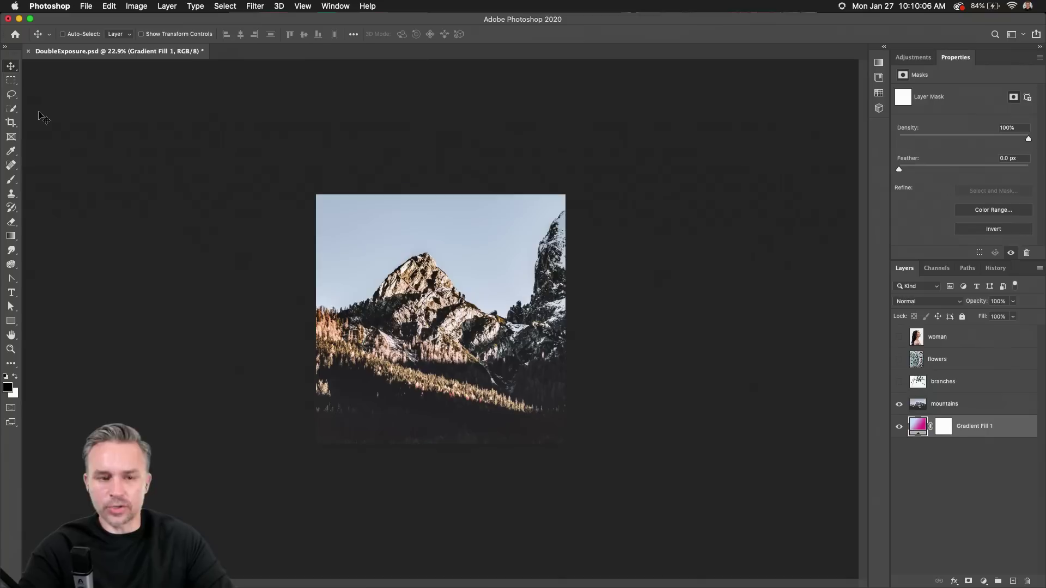
Drag the mountains layer slightly further left on the canvas.
{"action": "left_click", "coordinate": [947, 409]}
{"action": "left_click_drag", "start_coordinate": [343, 226], "coordinate": [527, 357]}
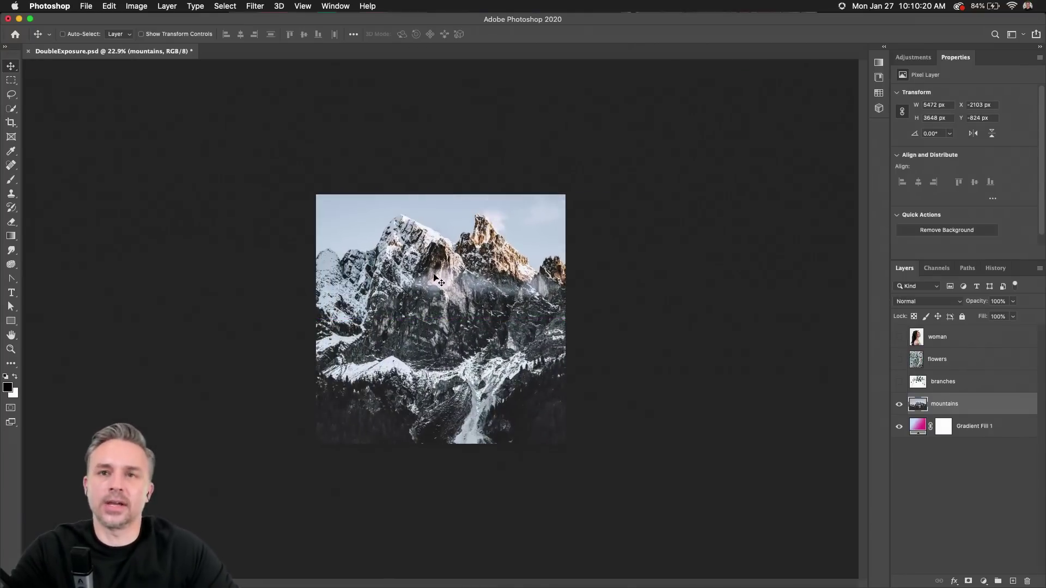
{"action": "left_click_drag", "start_coordinate": [434, 275], "coordinate": [416, 272]}
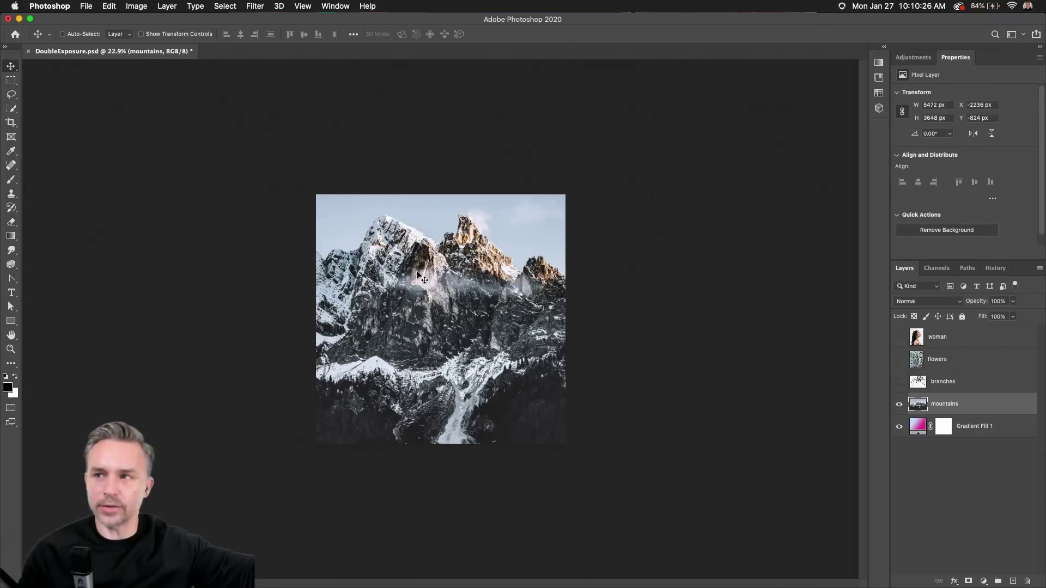
Make the branches, flowers and woman layers visible.
{"action": "left_click", "coordinate": [898, 382]}
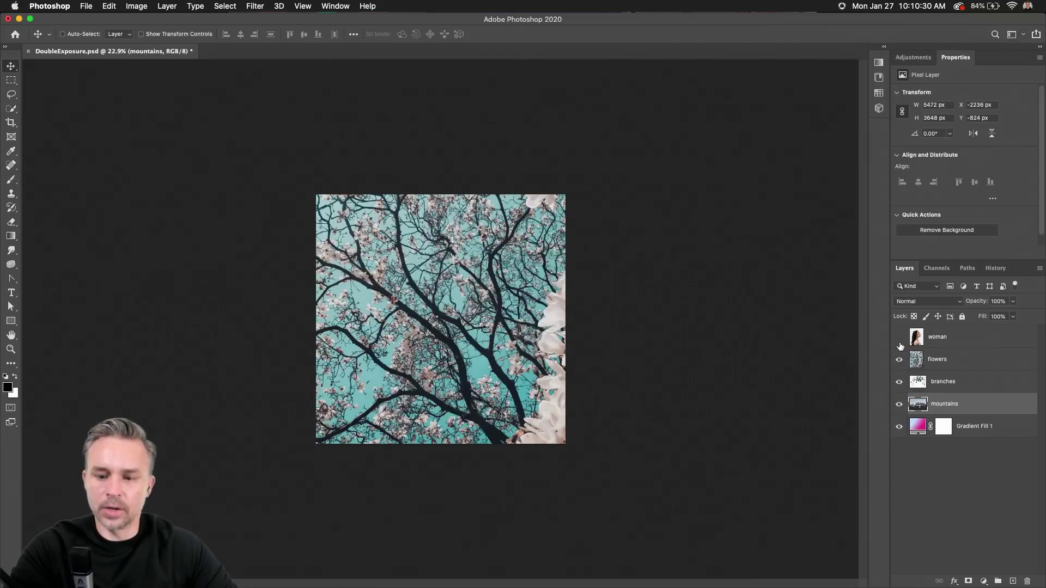
{"action": "left_click", "coordinate": [899, 337]}
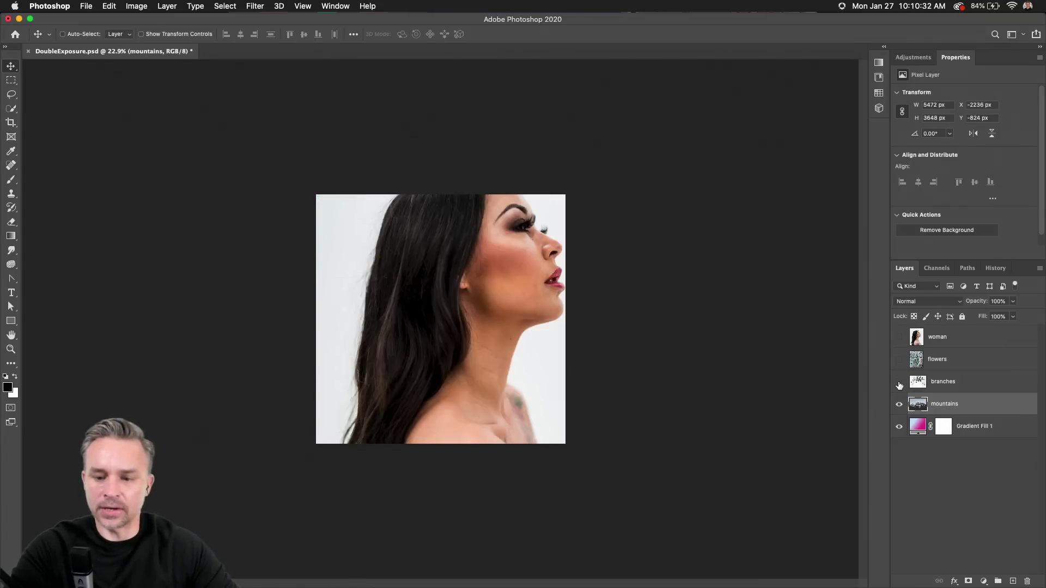
{"action": "left_click_drag", "start_coordinate": [900, 402], "coordinate": [899, 336]}
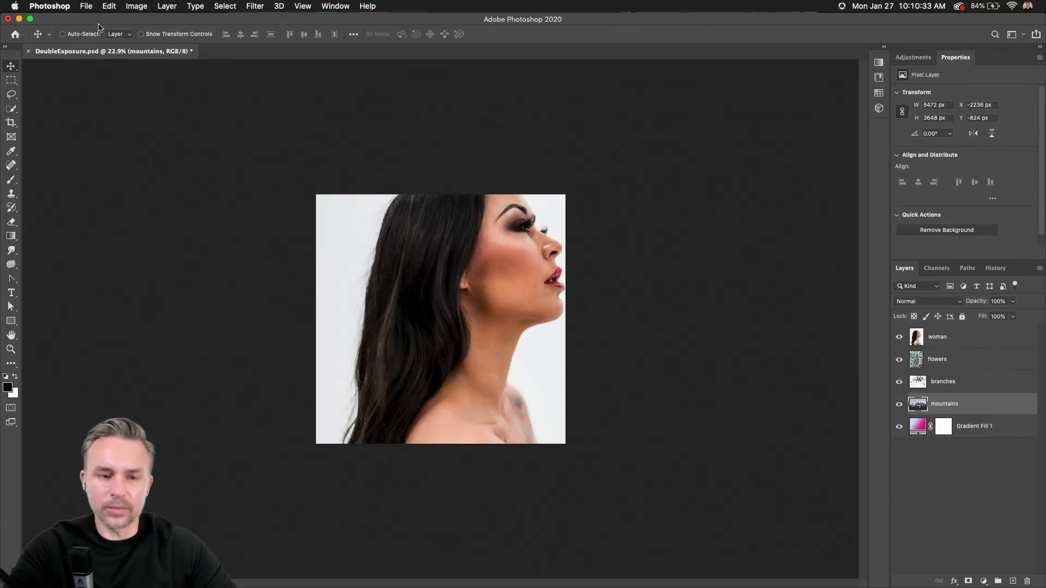
{"action": "left_click", "coordinate": [144, 6]}
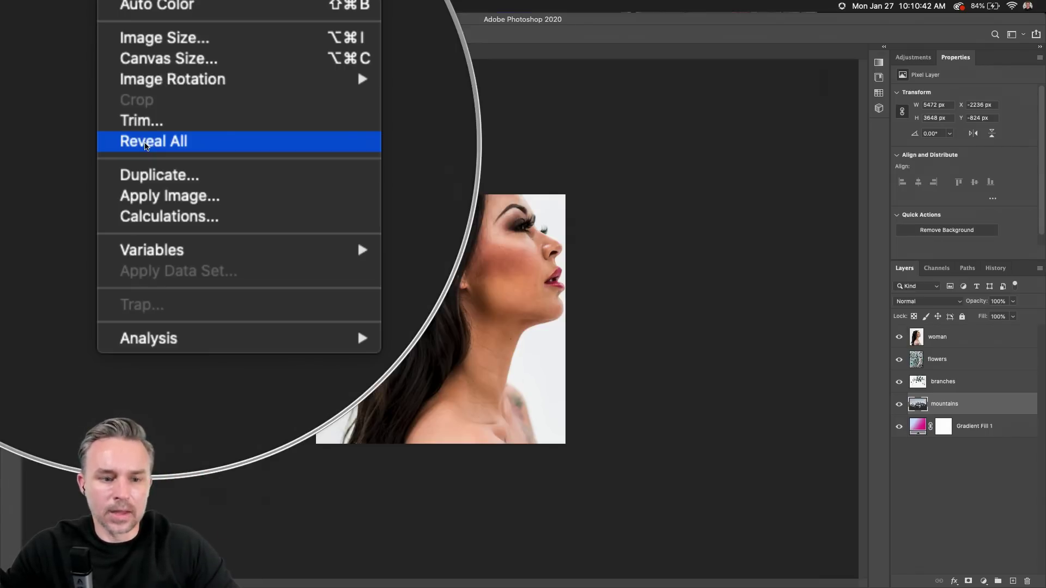
Apply Reveal All, then leave only the woman visible over the mountains and select her layer.
{"action": "left_click", "coordinate": [146, 144]}
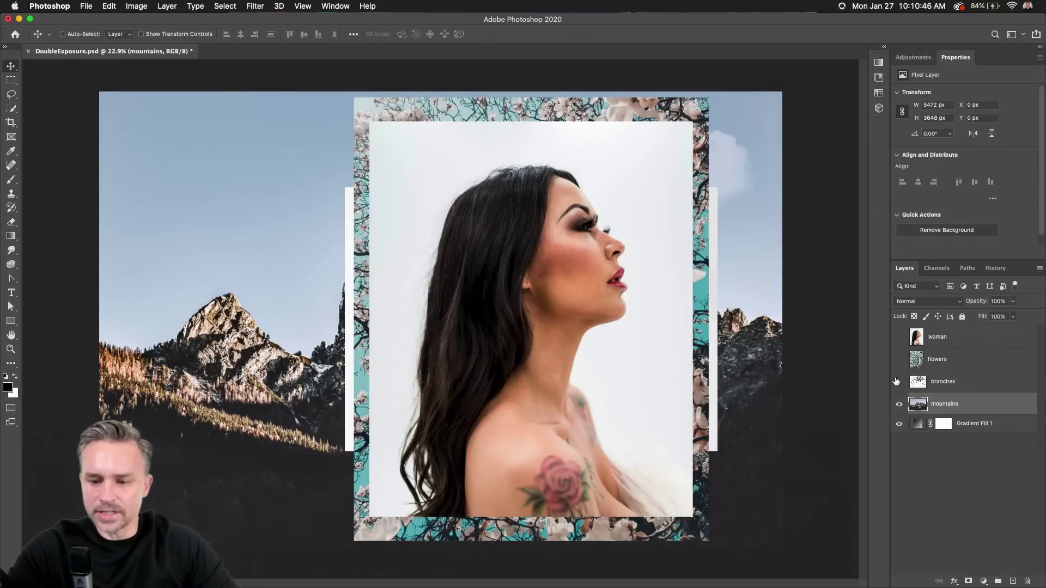
{"action": "left_click", "coordinate": [900, 359]}
{"action": "left_click", "coordinate": [899, 359]}
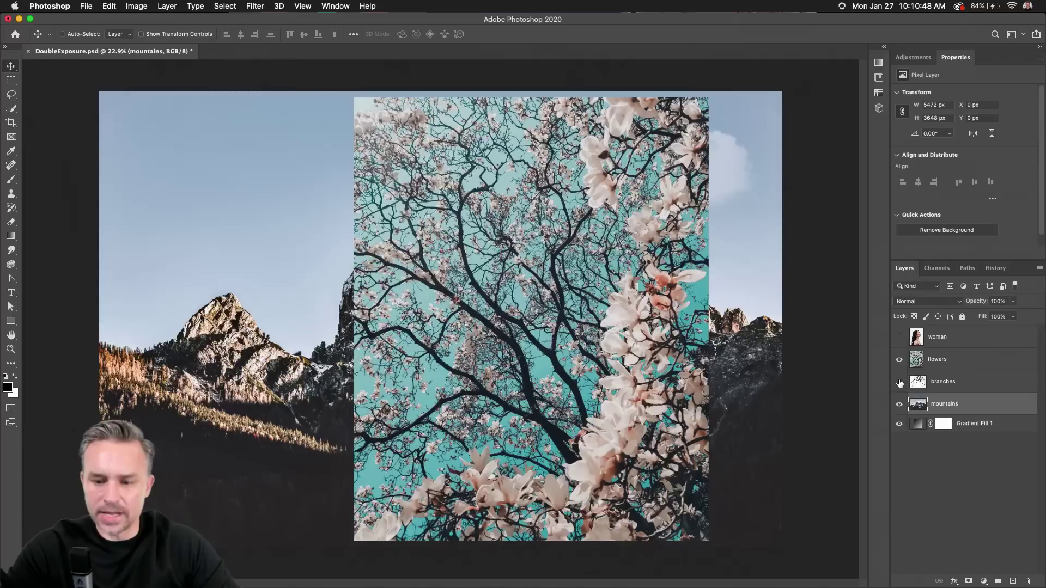
{"action": "left_click", "coordinate": [899, 381]}
{"action": "left_click", "coordinate": [900, 360]}
{"action": "left_click", "coordinate": [900, 381]}
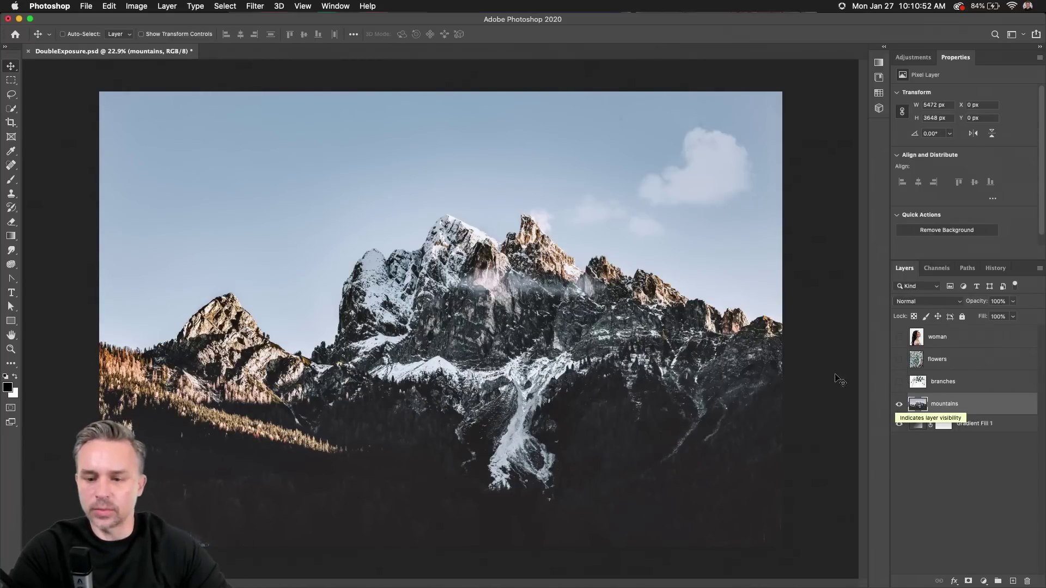
{"action": "left_click", "coordinate": [899, 337]}
{"action": "left_click", "coordinate": [967, 345]}
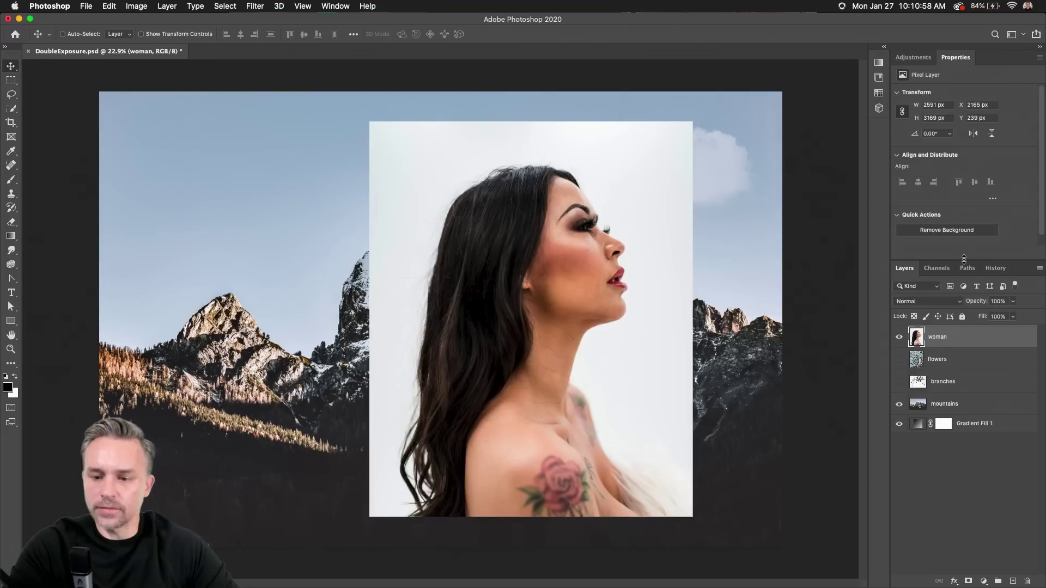
Remove the woman's white backdrop with Quick Actions and move her left and up.
{"action": "left_click_drag", "start_coordinate": [963, 261], "coordinate": [961, 290]}
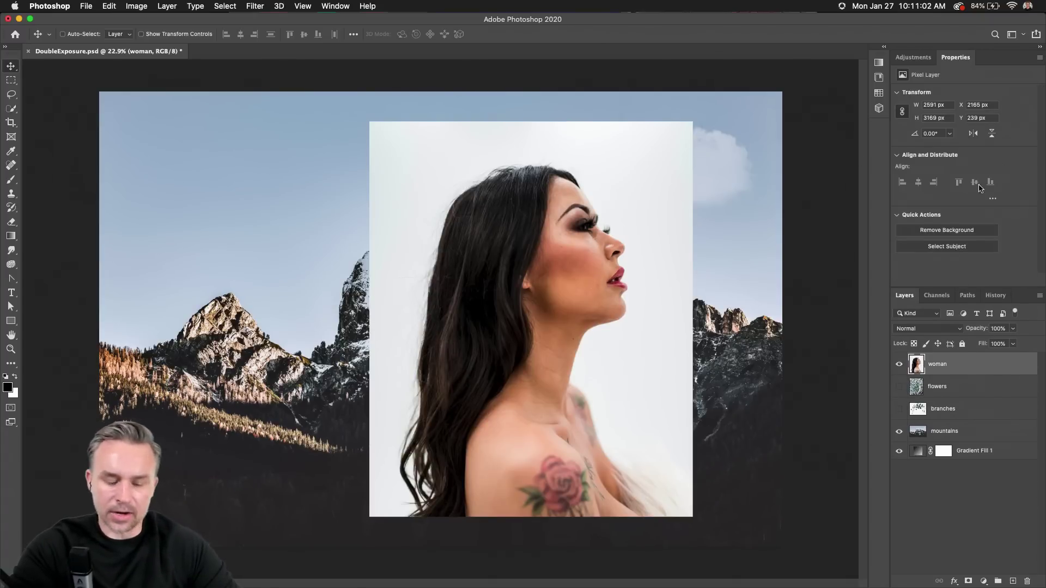
{"action": "left_click", "coordinate": [945, 235]}
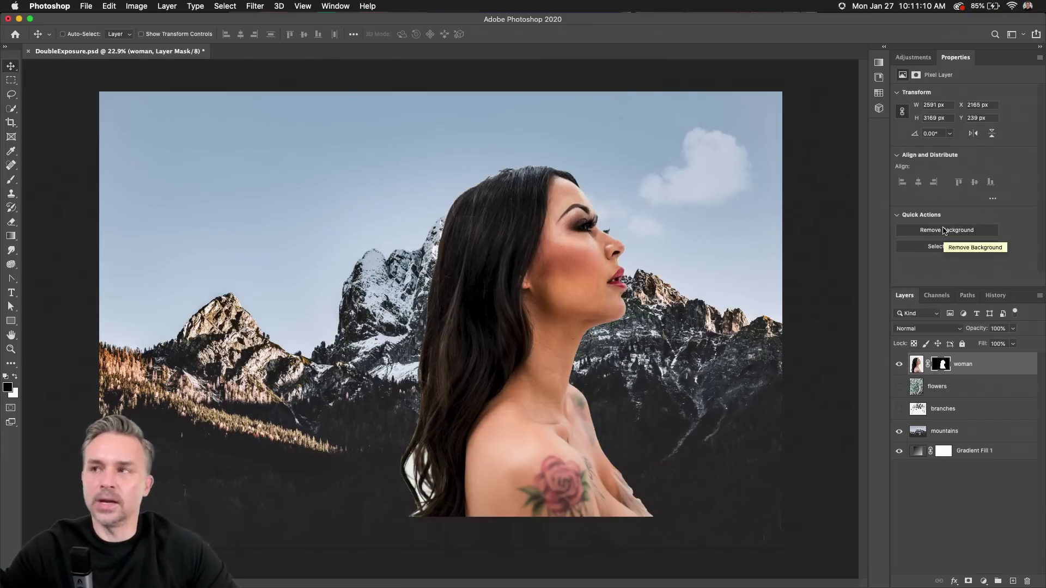
{"action": "left_click_drag", "start_coordinate": [468, 245], "coordinate": [372, 235]}
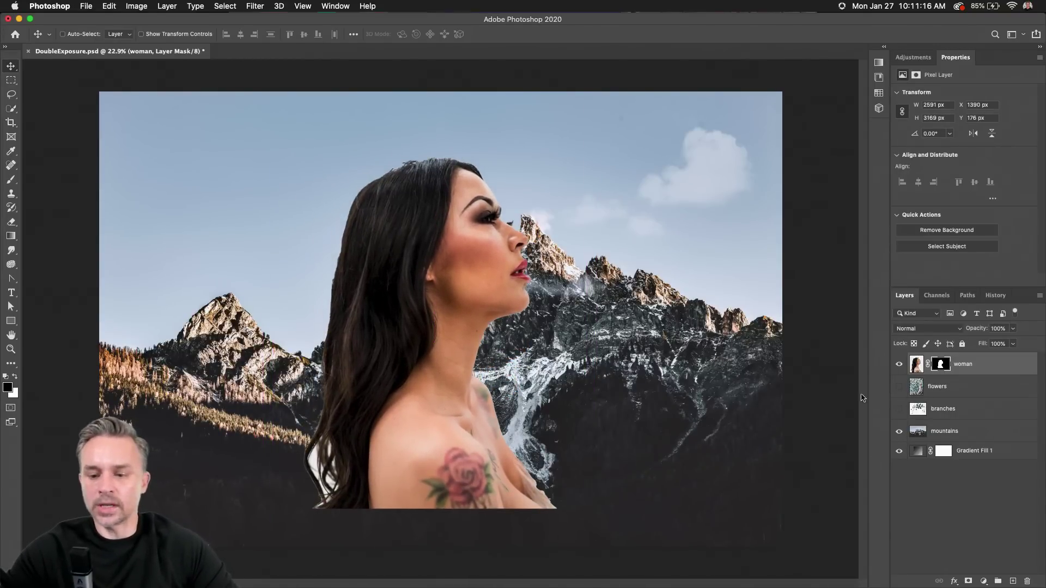
Replace Gradient Fill 1 with a solid white fill from the Swatches panel.
{"action": "left_click", "coordinate": [899, 364]}
{"action": "left_click", "coordinate": [899, 431]}
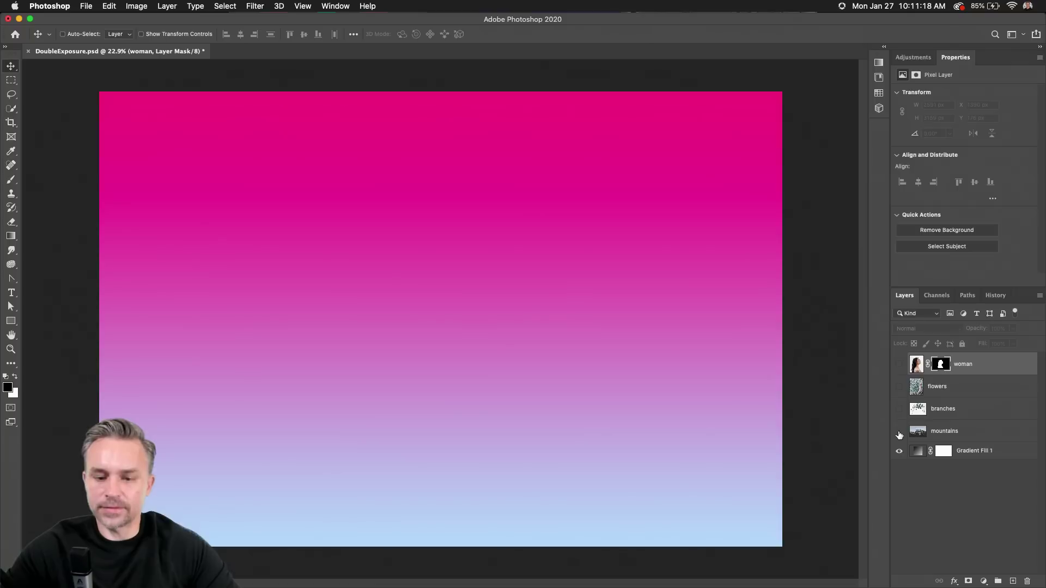
{"action": "left_click", "coordinate": [933, 439]}
{"action": "left_click", "coordinate": [966, 452]}
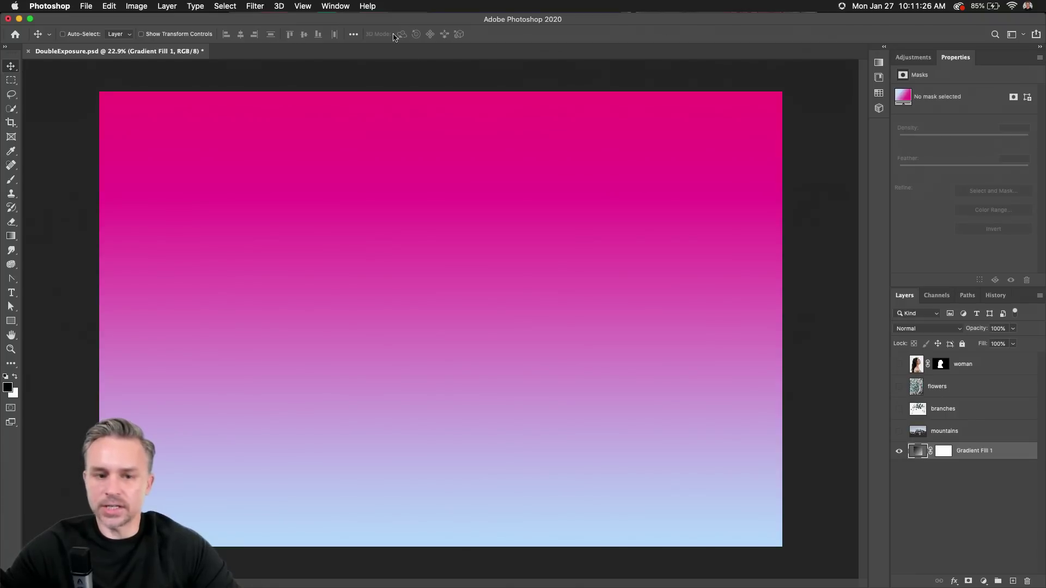
{"action": "left_click", "coordinate": [883, 48]}
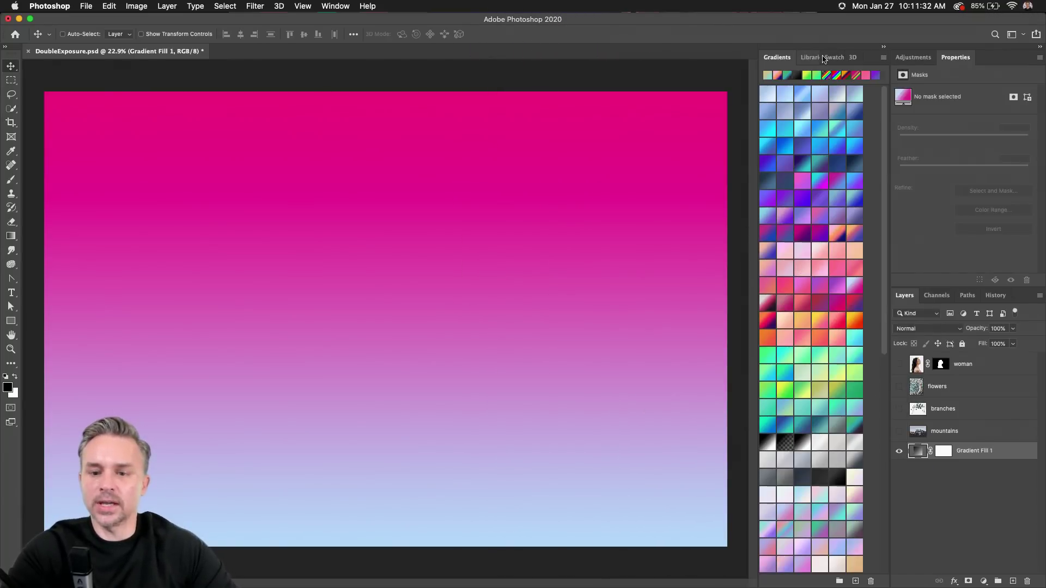
{"action": "left_click", "coordinate": [833, 58]}
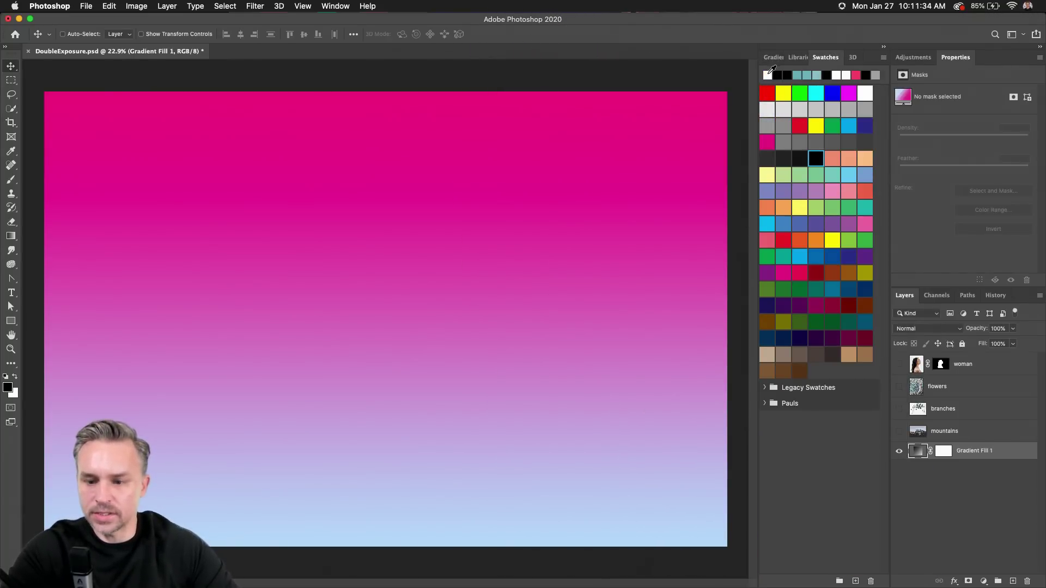
{"action": "left_click_drag", "start_coordinate": [771, 69], "coordinate": [930, 460]}
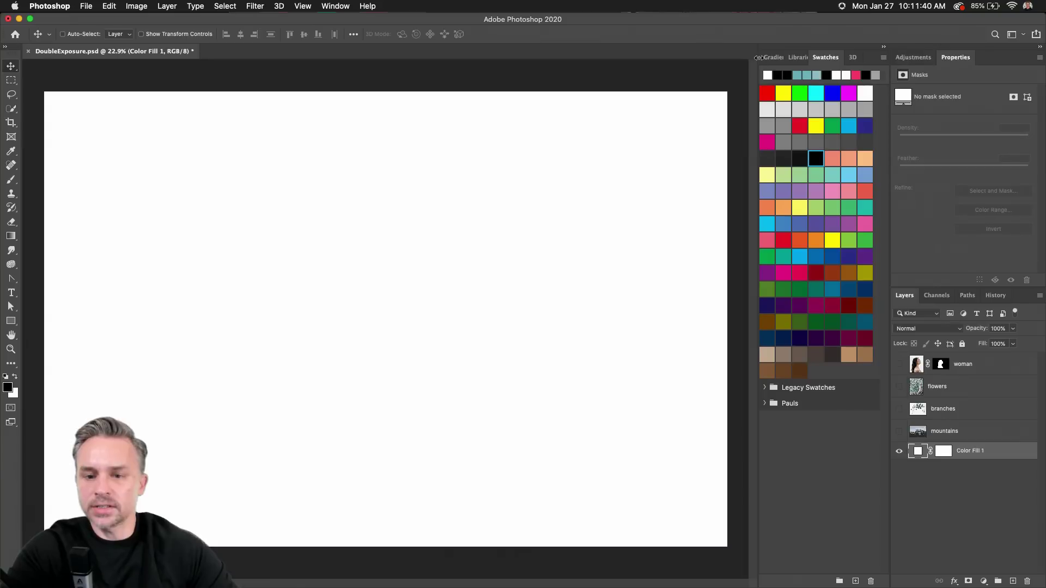
{"action": "left_click_drag", "start_coordinate": [758, 57], "coordinate": [710, 58]}
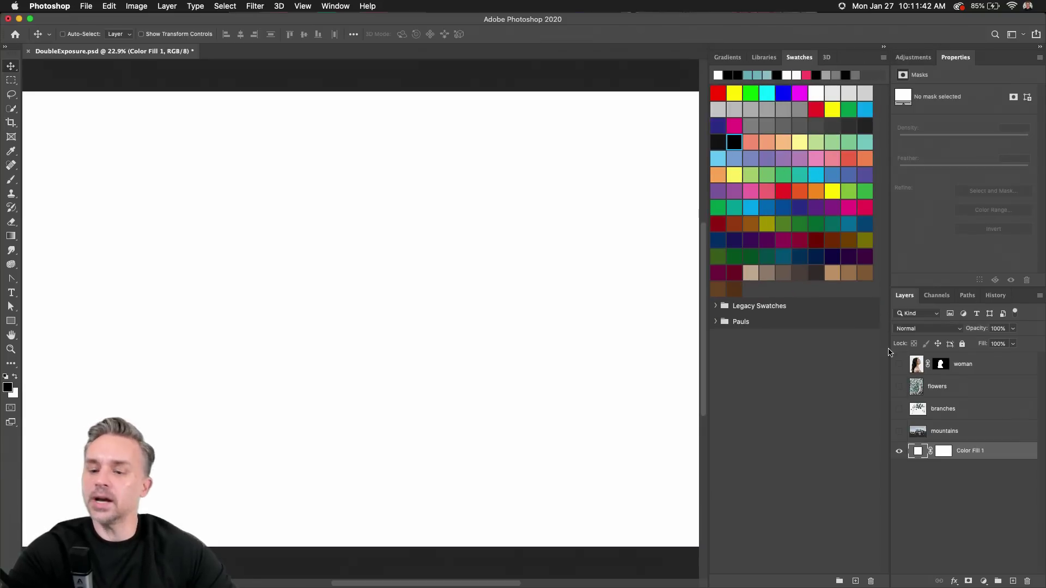
Show the woman layer again and move her right and down on the white canvas.
{"action": "left_click", "coordinate": [900, 364]}
{"action": "left_click", "coordinate": [921, 364]}
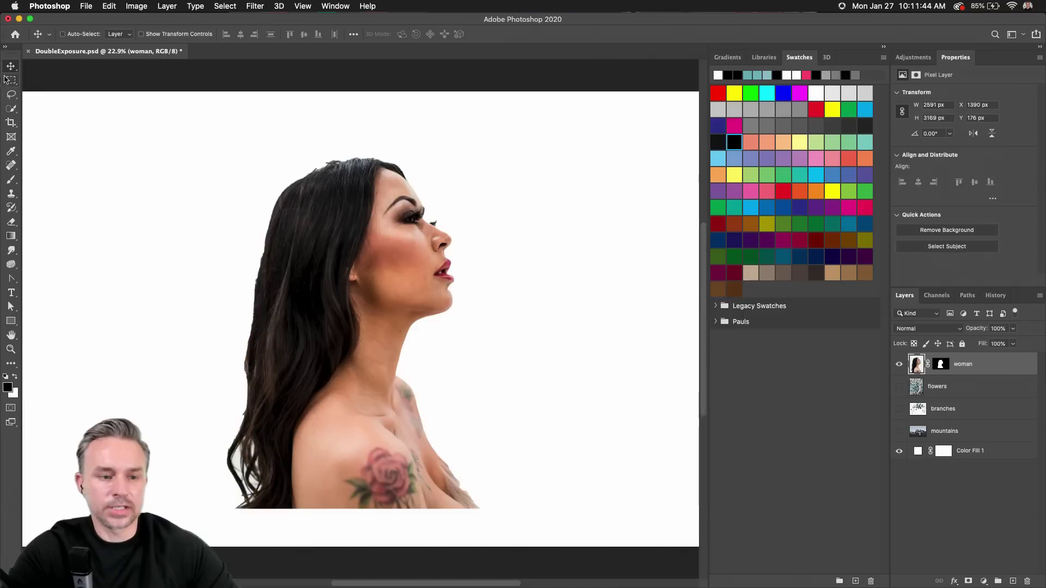
{"action": "left_click_drag", "start_coordinate": [289, 225], "coordinate": [319, 277]}
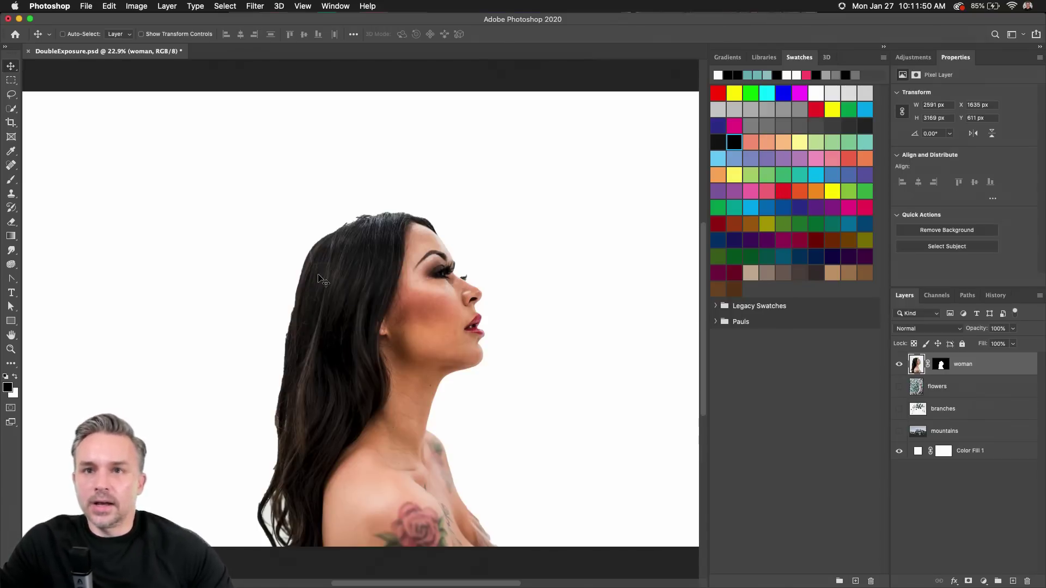
Show the mountains layer, move it above the woman, and collapse the swatches panel group.
{"action": "left_click", "coordinate": [930, 428]}
{"action": "left_click", "coordinate": [899, 431]}
{"action": "left_click_drag", "start_coordinate": [942, 431], "coordinate": [945, 360]}
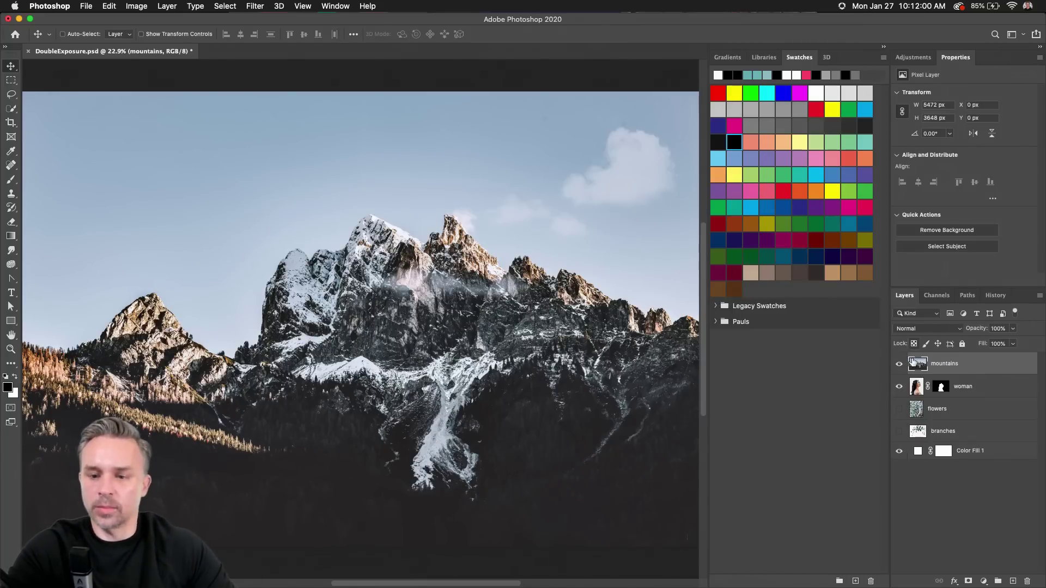
{"action": "left_click", "coordinate": [884, 48]}
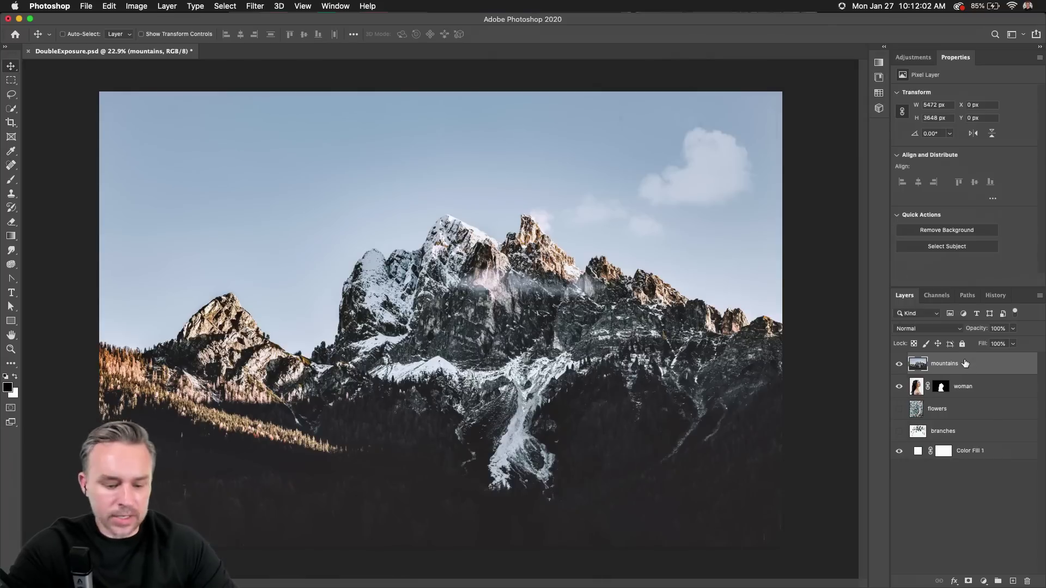
Set the mountains layer to Lighten blend mode and shift it within the silhouette.
{"action": "left_click", "coordinate": [939, 329]}
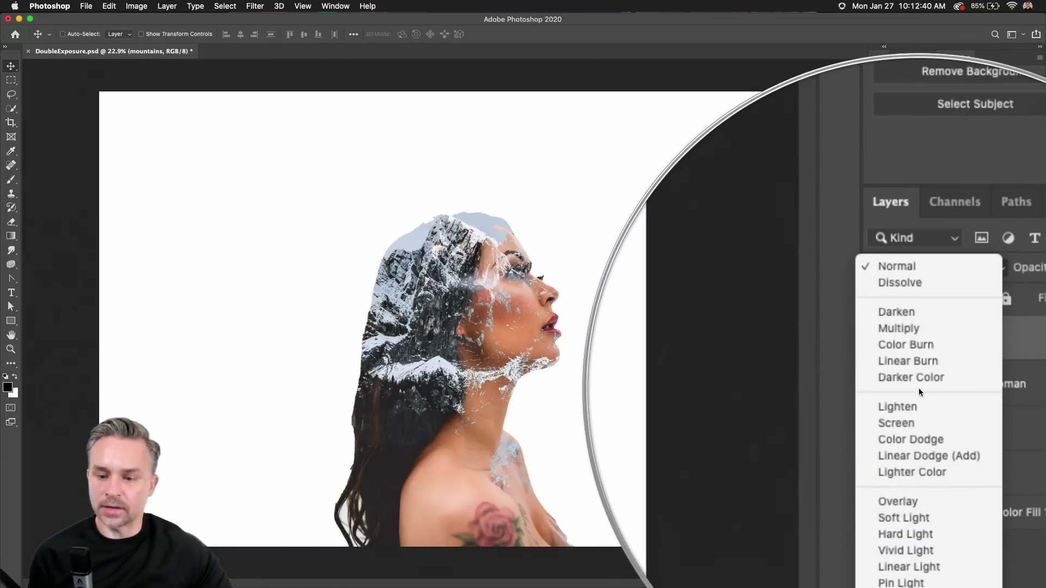
{"action": "left_click", "coordinate": [917, 398]}
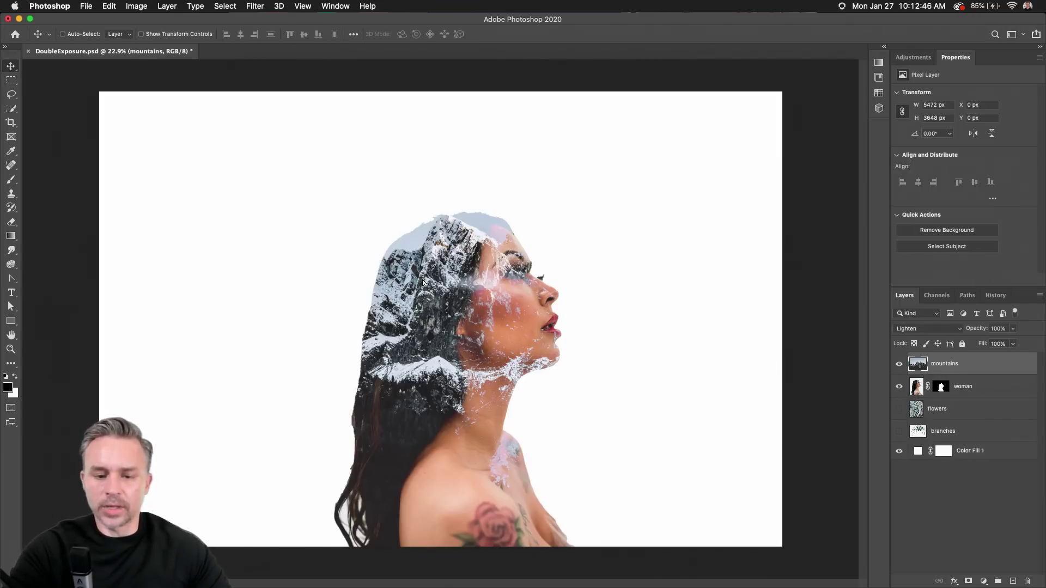
{"action": "left_click_drag", "start_coordinate": [423, 281], "coordinate": [539, 229]}
Rotate the mountains image about 90° with Free Transform and move it down and right.
{"action": "left_click_drag", "start_coordinate": [360, 158], "coordinate": [358, 226]}
{"action": "key", "text": "super+t"}
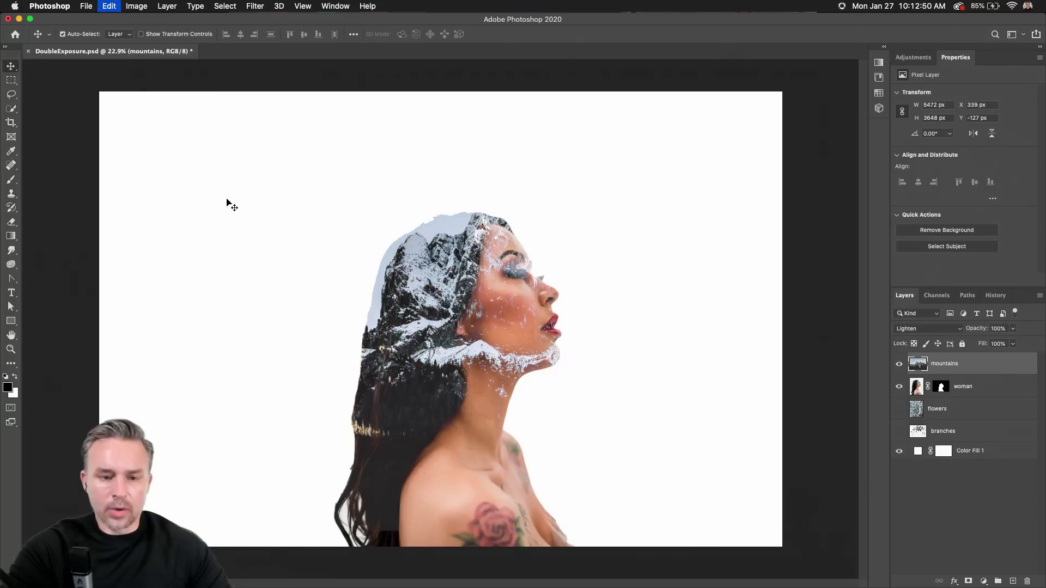
{"action": "left_click_drag", "start_coordinate": [124, 70], "coordinate": [384, 493]}
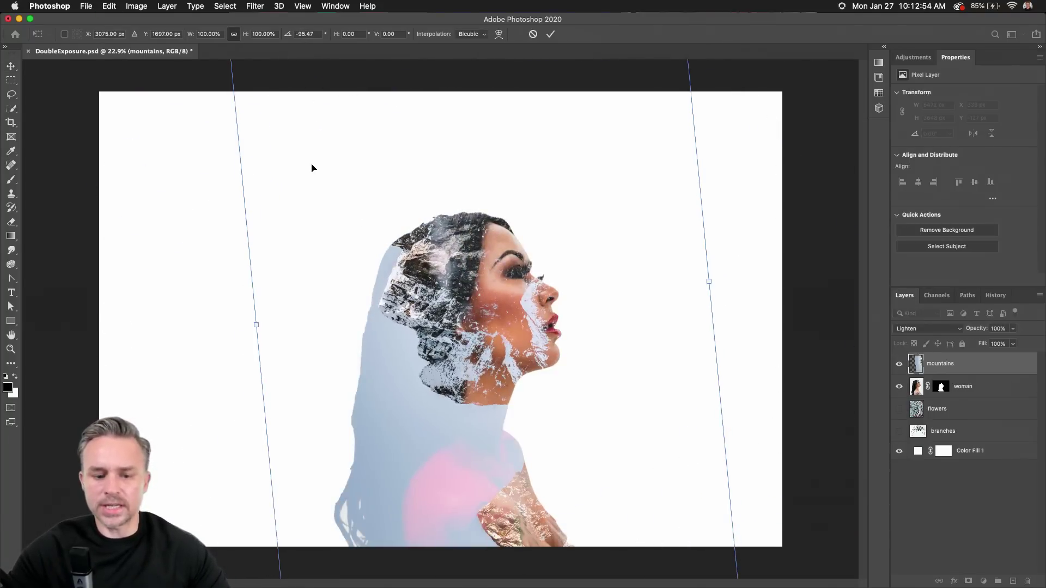
{"action": "left_click_drag", "start_coordinate": [312, 166], "coordinate": [344, 270]}
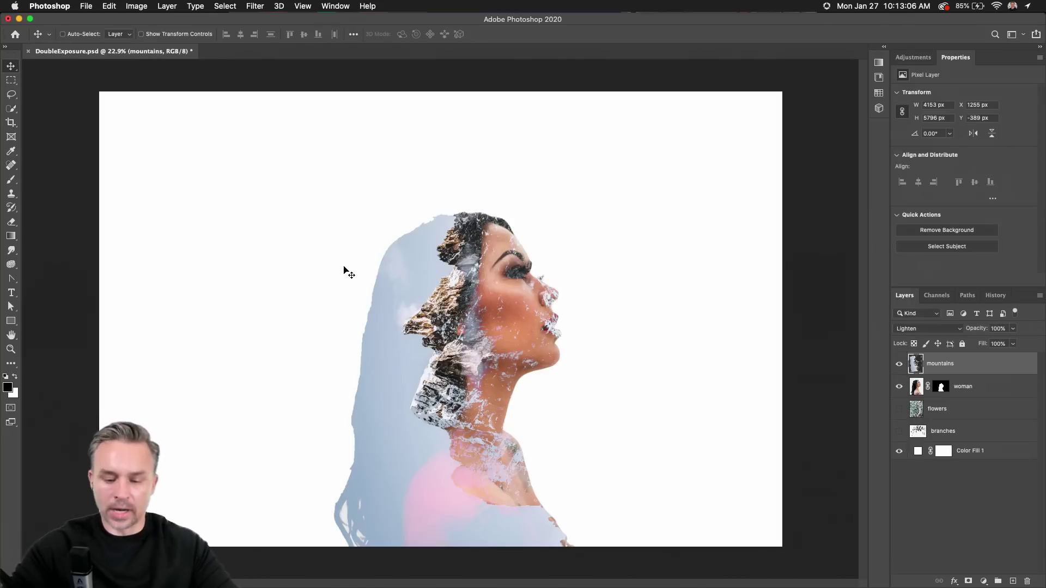
Slide the mountains so the rocky peaks fill the head, then enlarge the Layers panel.
{"action": "key", "text": "super+equal"}
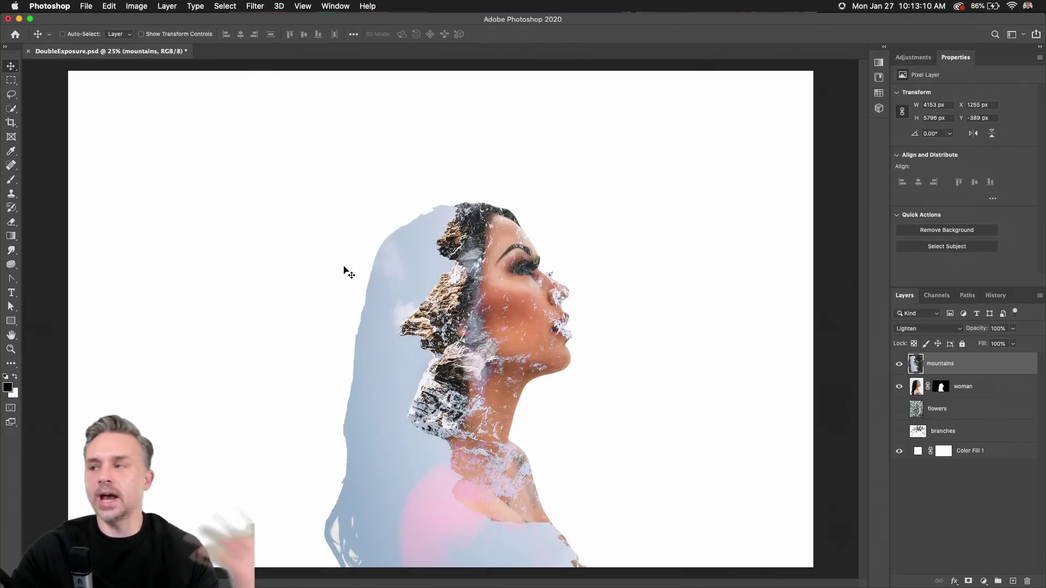
{"action": "left_click_drag", "start_coordinate": [345, 268], "coordinate": [480, 316]}
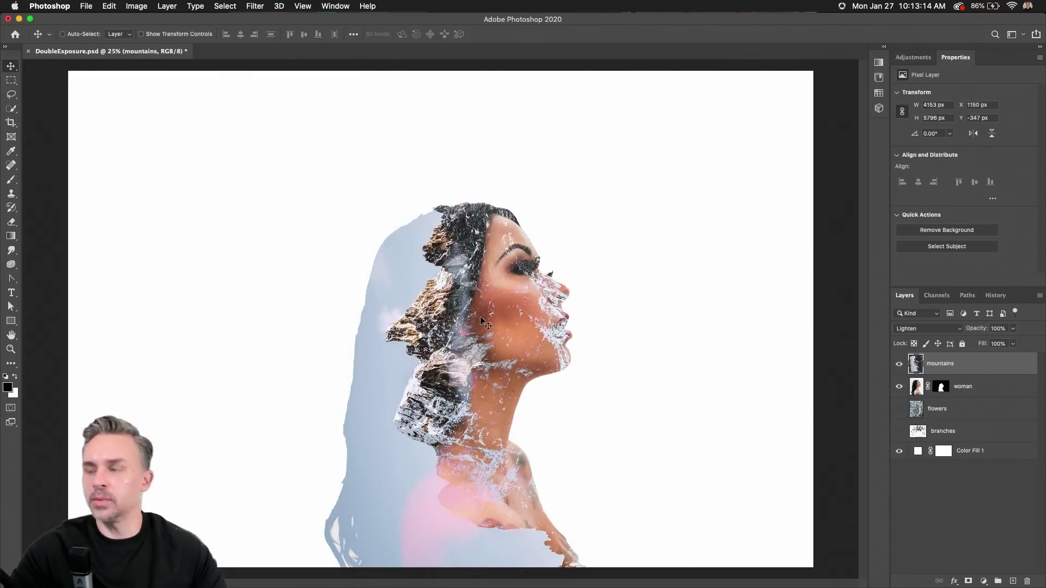
{"action": "left_click", "coordinate": [898, 365]}
{"action": "left_click", "coordinate": [899, 364]}
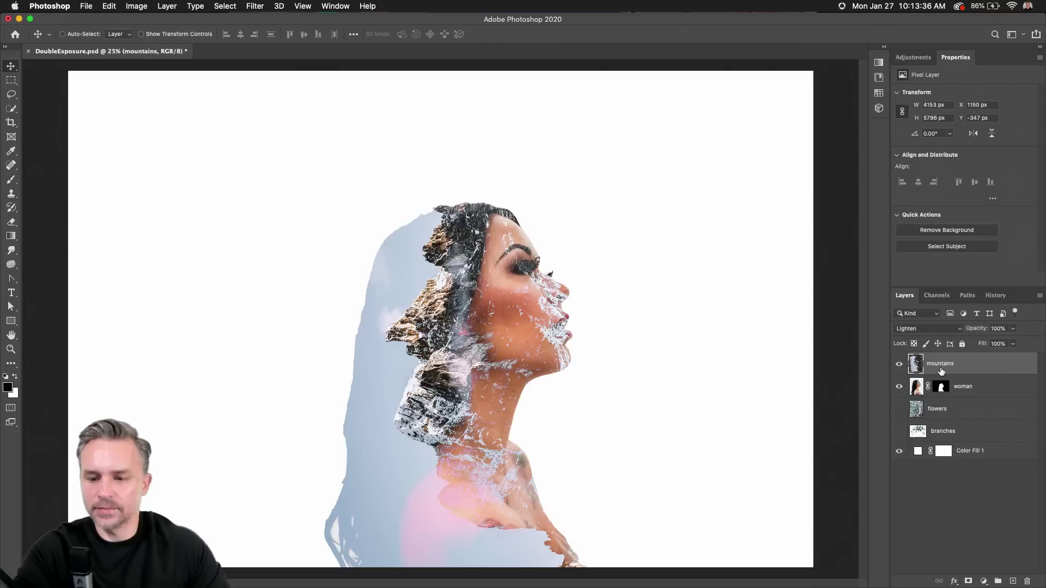
{"action": "left_click_drag", "start_coordinate": [1005, 287], "coordinate": [999, 200]}
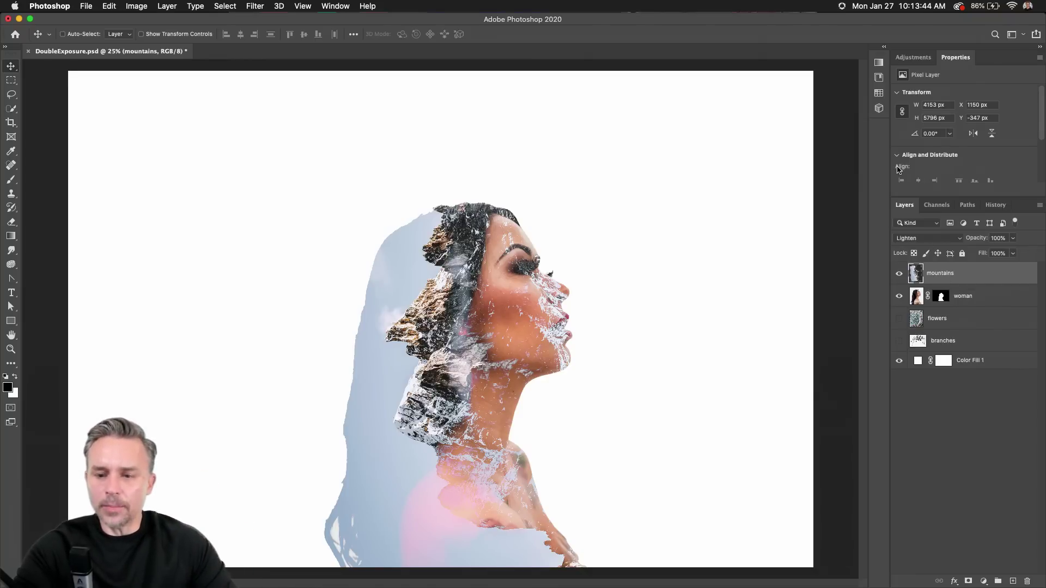
Move the flowers and branches layers above mountains and shift the branches photo up-left.
{"action": "left_click", "coordinate": [950, 319]}
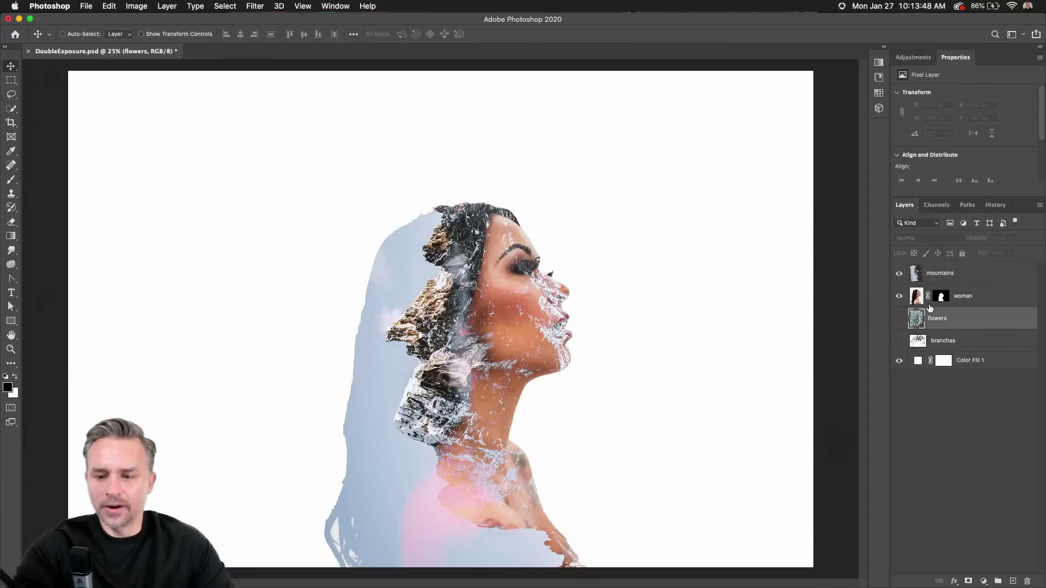
{"action": "left_click_drag", "start_coordinate": [930, 309], "coordinate": [974, 270]}
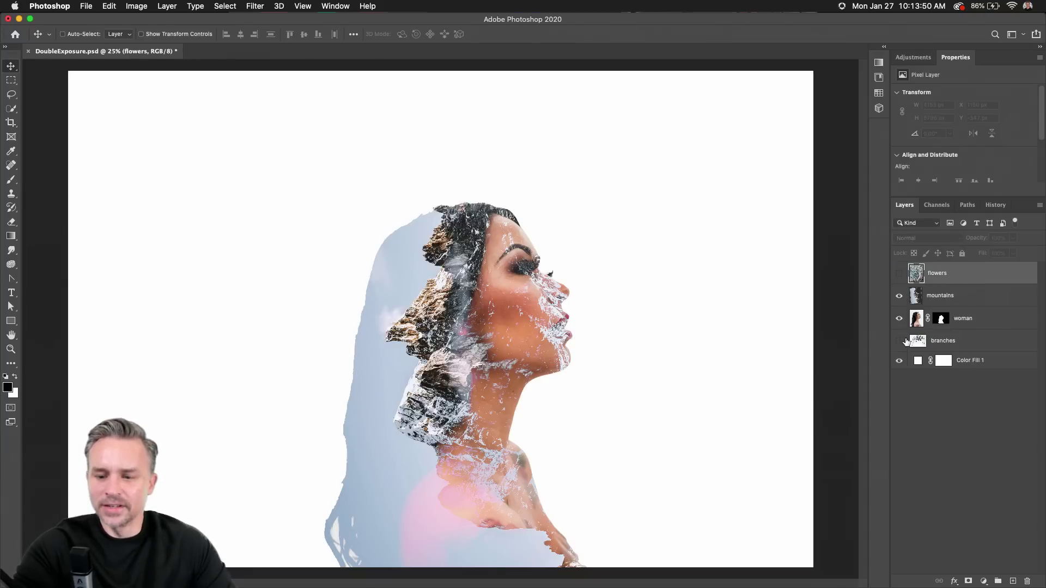
{"action": "left_click", "coordinate": [899, 341]}
{"action": "left_click_drag", "start_coordinate": [942, 343], "coordinate": [926, 284]}
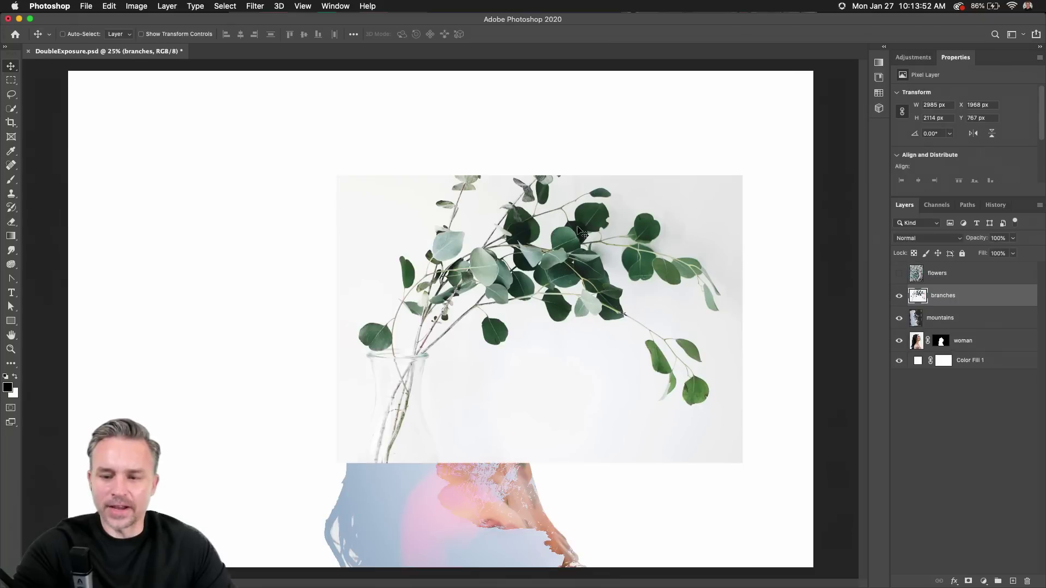
{"action": "left_click_drag", "start_coordinate": [646, 350], "coordinate": [575, 338]}
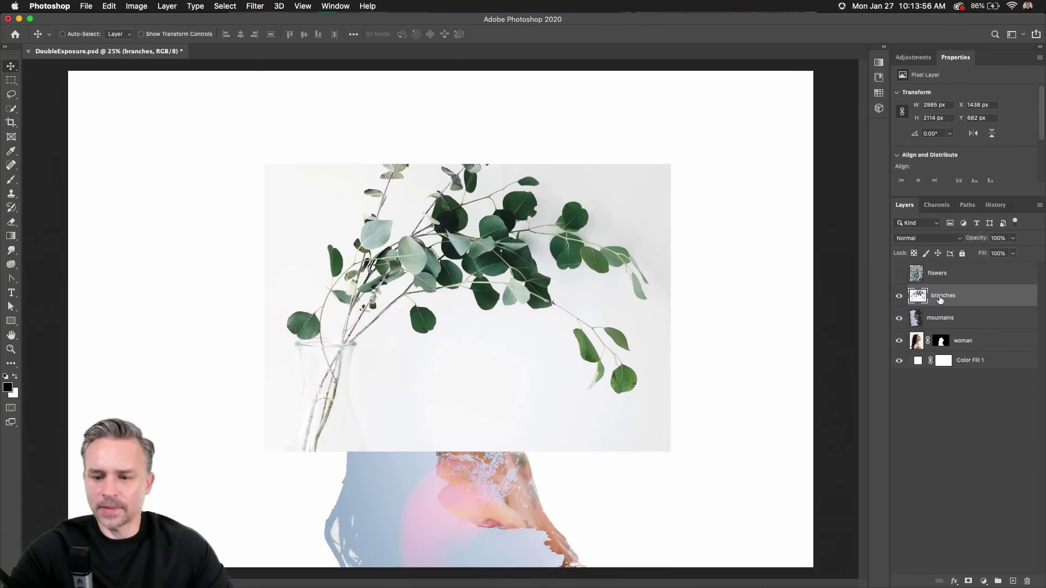
Move the flowers photo left and down, then hide it and reselect the visible branches layer.
{"action": "left_click", "coordinate": [898, 296]}
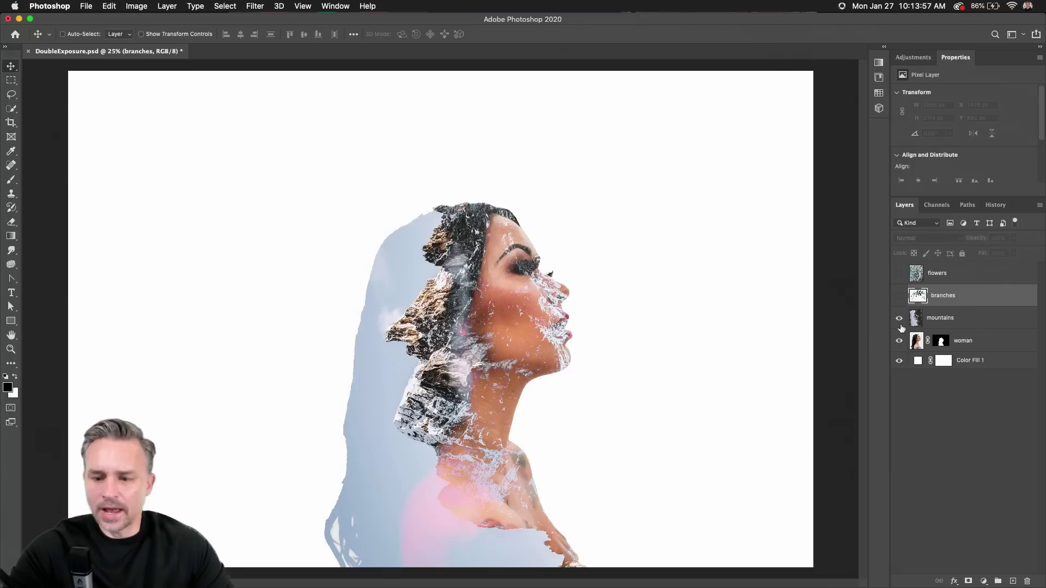
{"action": "left_click", "coordinate": [899, 273]}
{"action": "left_click", "coordinate": [940, 274]}
{"action": "left_click_drag", "start_coordinate": [395, 164], "coordinate": [306, 194]}
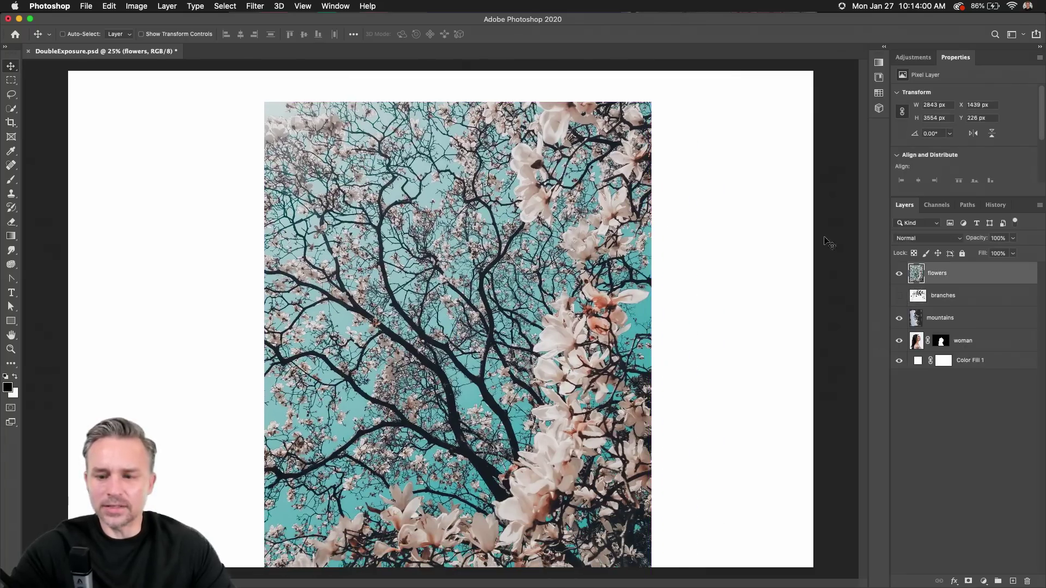
{"action": "left_click", "coordinate": [899, 273]}
{"action": "left_click", "coordinate": [899, 296]}
{"action": "left_click", "coordinate": [940, 297]}
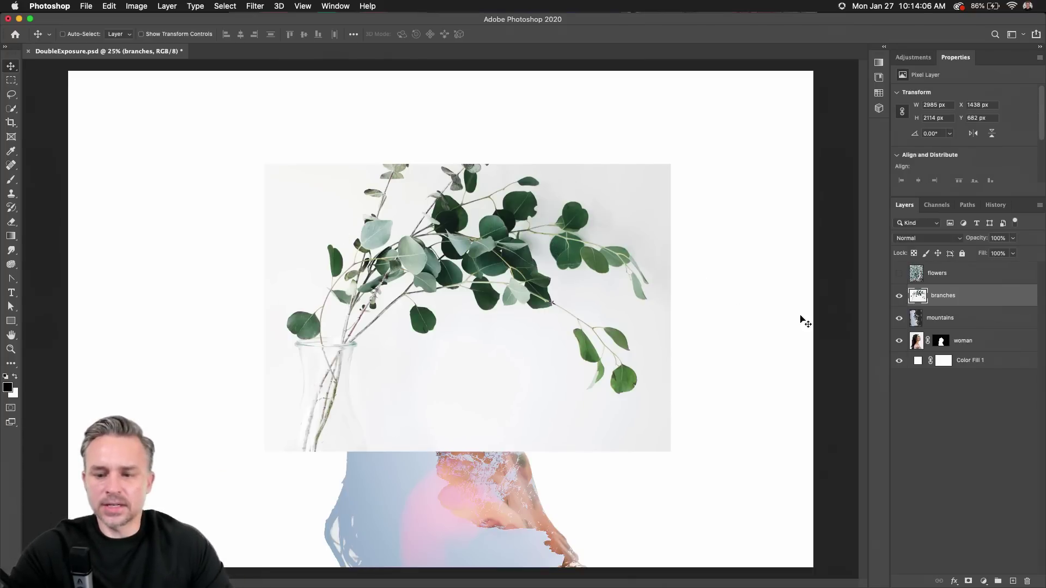
Open Select > Color Range and sample the white background of the branches photo.
{"action": "scroll", "coordinate": [473, 250], "scroll_direction": "up", "scroll_amount": 3}
{"action": "scroll", "coordinate": [473, 250], "scroll_direction": "up", "scroll_amount": 2}
{"action": "key", "text": "b"}
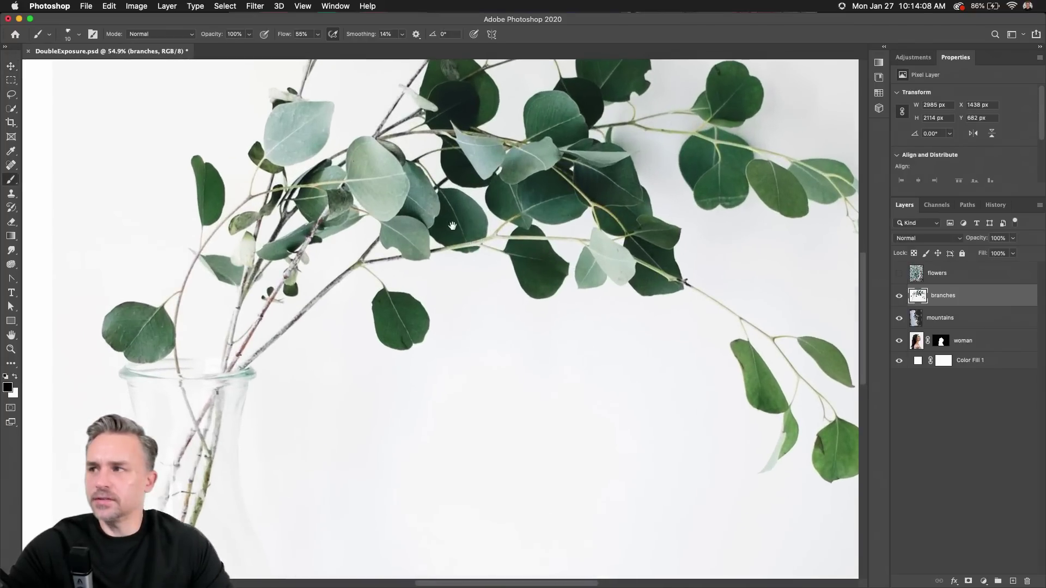
{"action": "scroll", "coordinate": [393, 271], "scroll_direction": "down", "scroll_amount": 1}
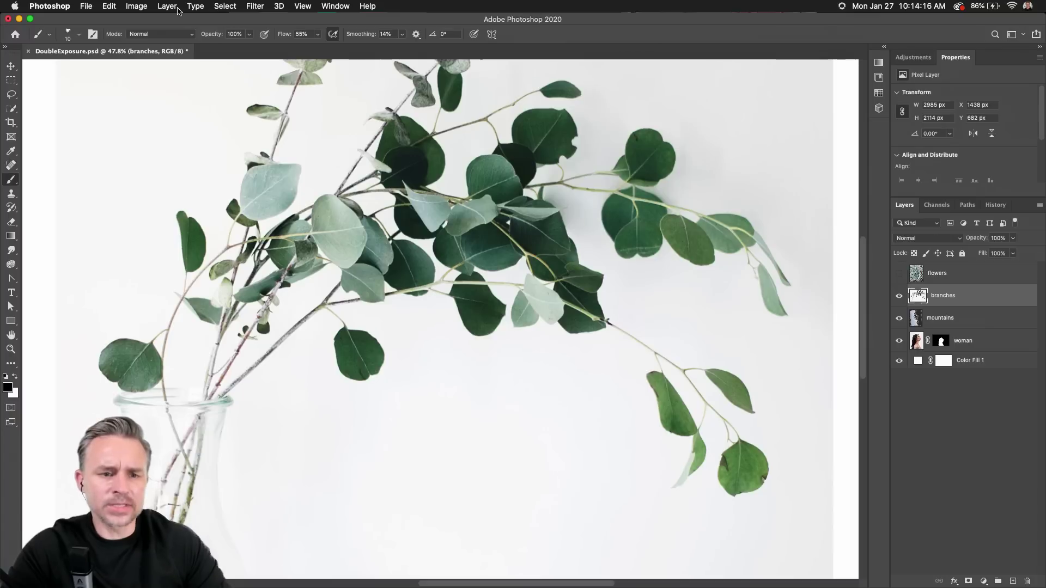
{"action": "left_click", "coordinate": [196, 6]}
{"action": "mouse_move", "coordinate": [218, 7]}
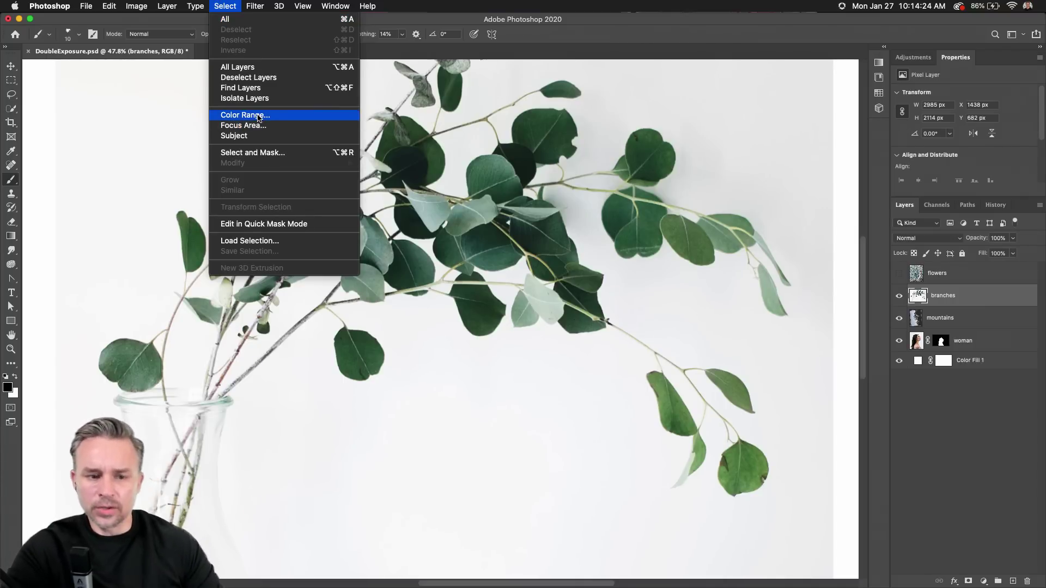
{"action": "left_click", "coordinate": [259, 118]}
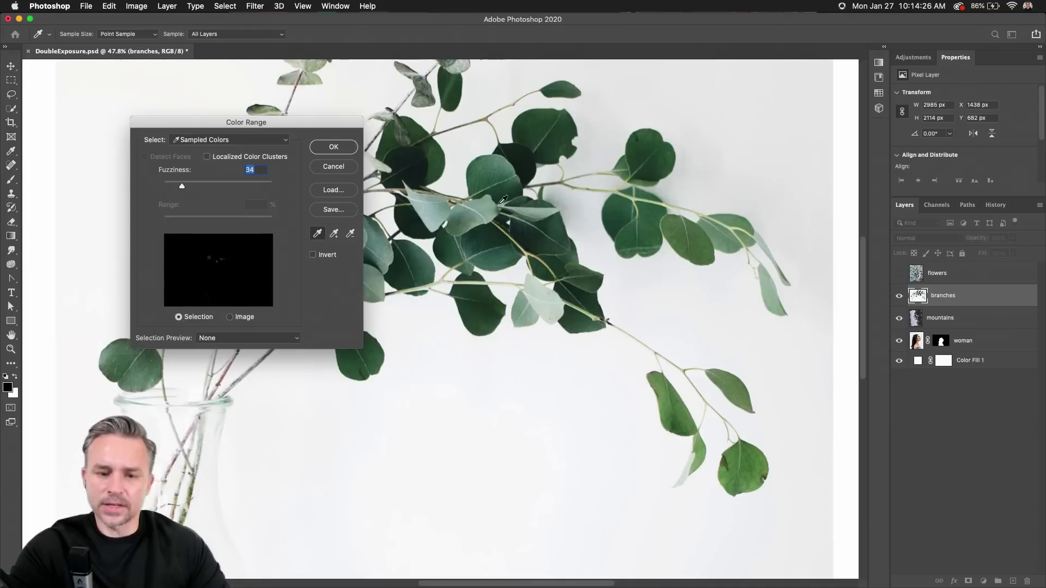
{"action": "left_click_drag", "start_coordinate": [254, 123], "coordinate": [260, 151]}
{"action": "left_click", "coordinate": [491, 380]}
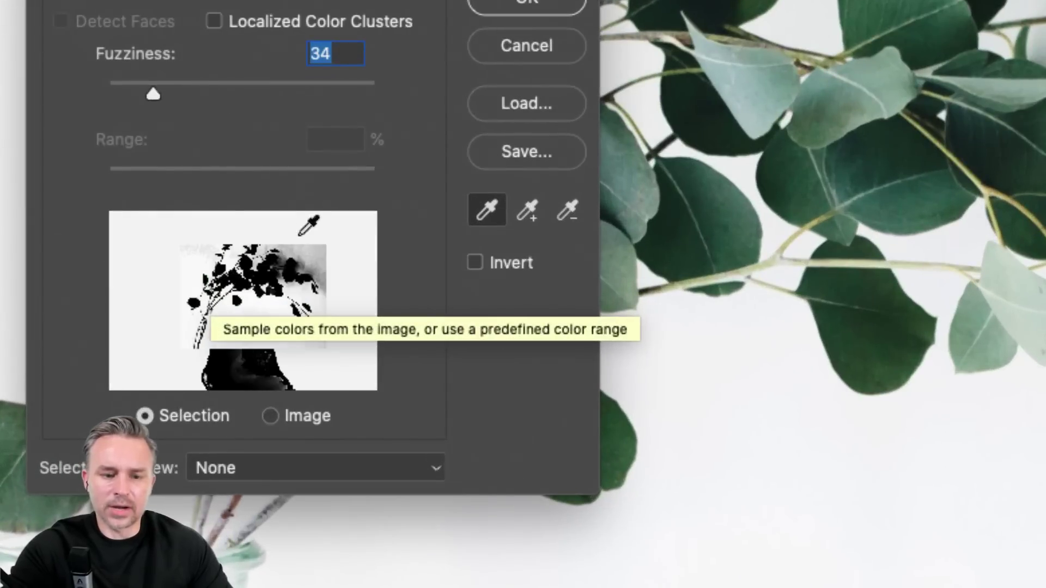
Raise Fuzziness to 38, add more background with the plus eyedropper, and confirm the selection.
{"action": "left_click_drag", "start_coordinate": [153, 94], "coordinate": [157, 96]}
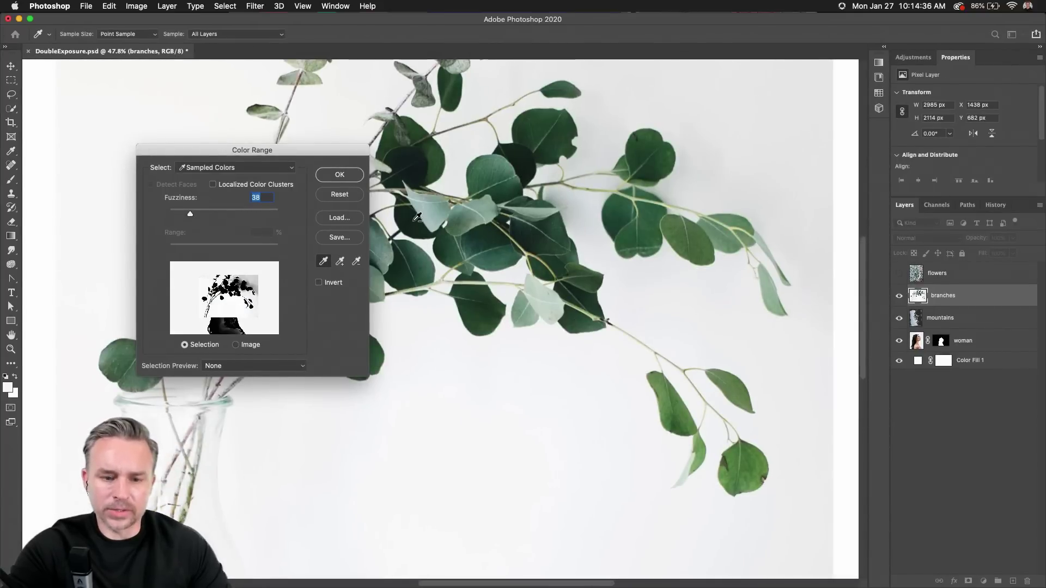
{"action": "key", "text": "alt"}
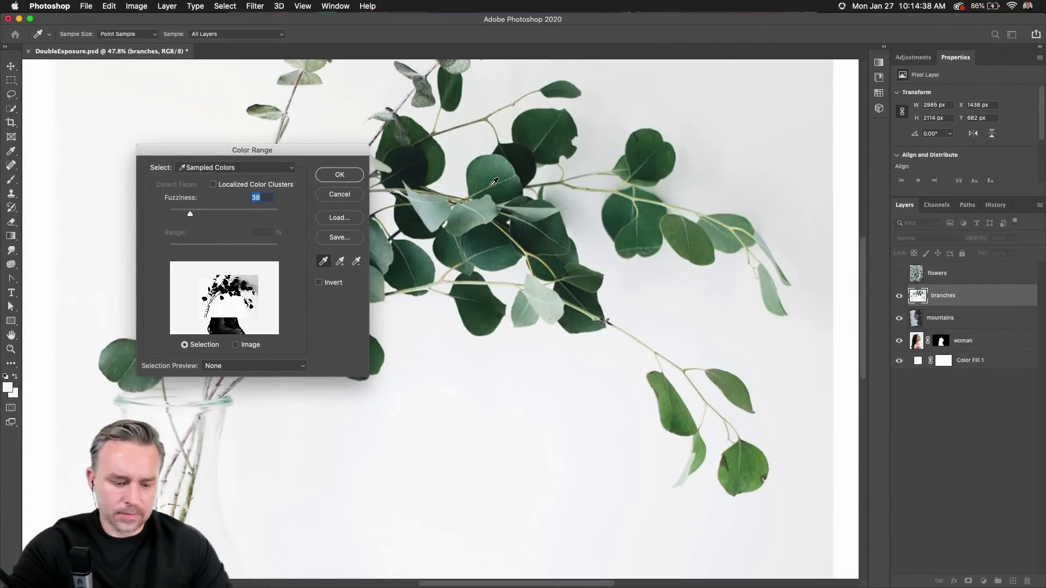
{"action": "left_click_drag", "start_coordinate": [210, 151], "coordinate": [243, 148]}
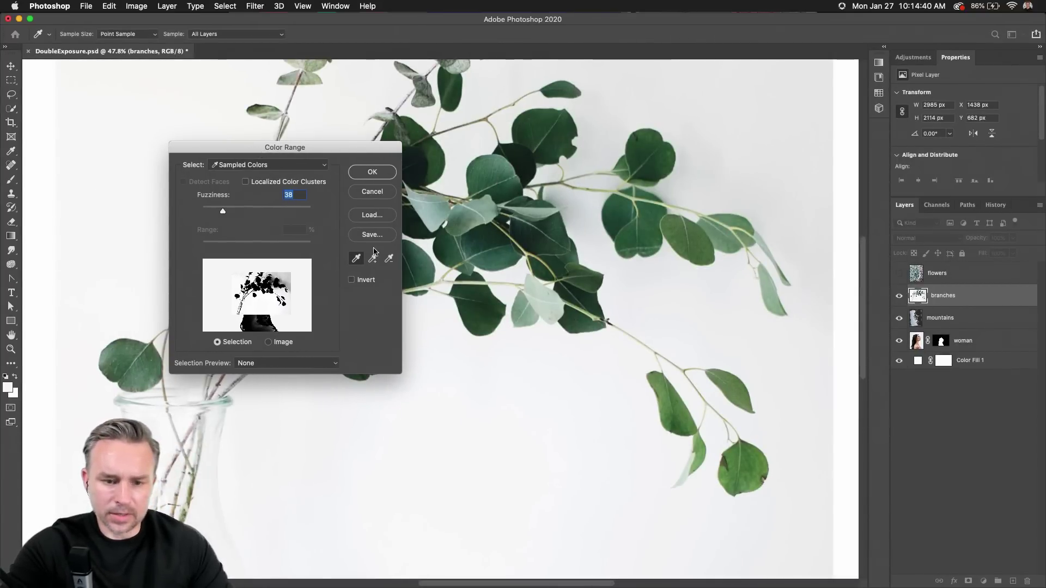
{"action": "key", "text": "alt"}
{"action": "key", "text": "super"}
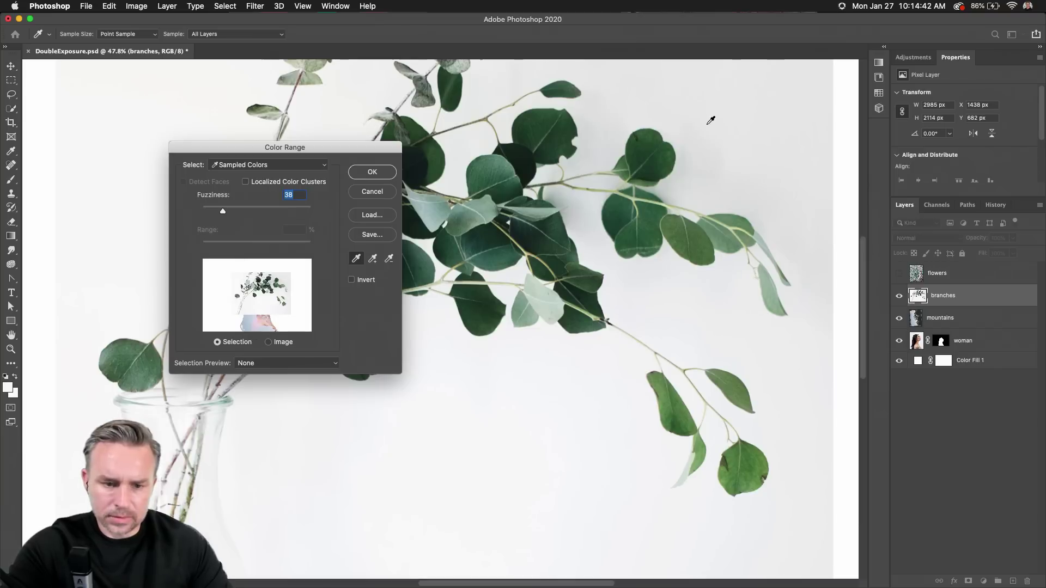
{"action": "key", "text": "alt"}
{"action": "key", "text": "super"}
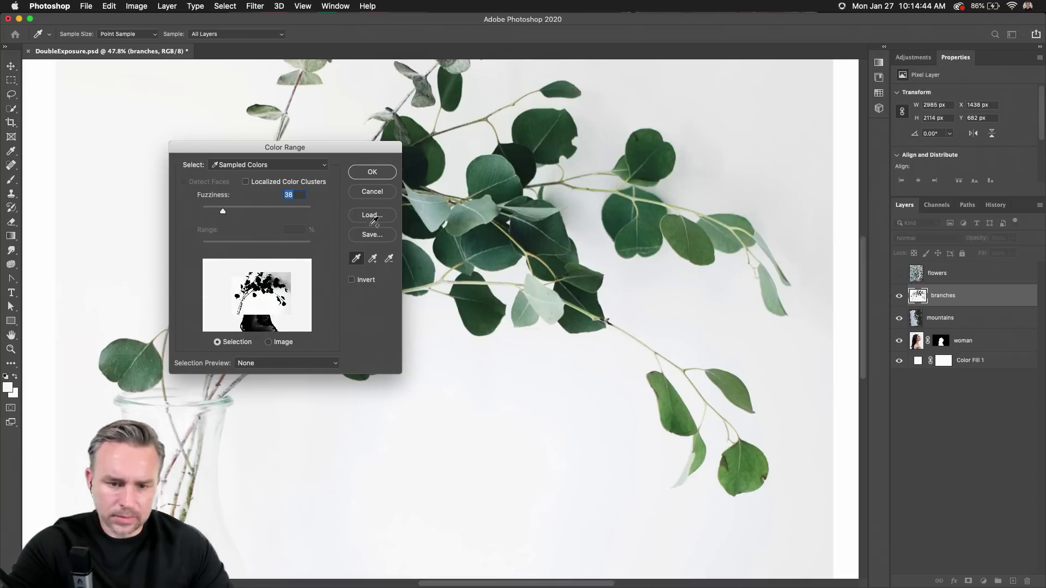
{"action": "left_click", "coordinate": [372, 259]}
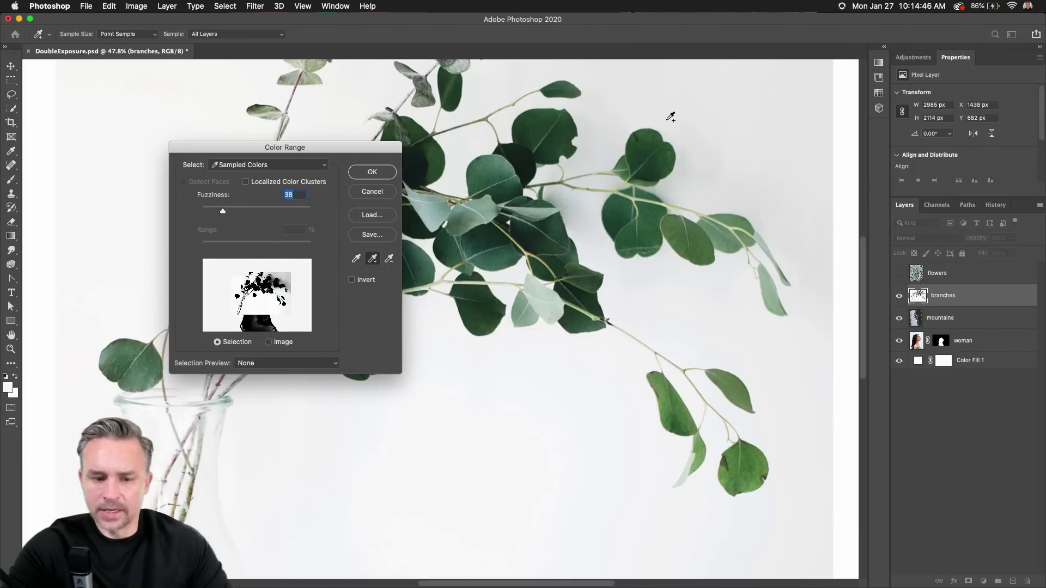
{"action": "left_click", "coordinate": [670, 115]}
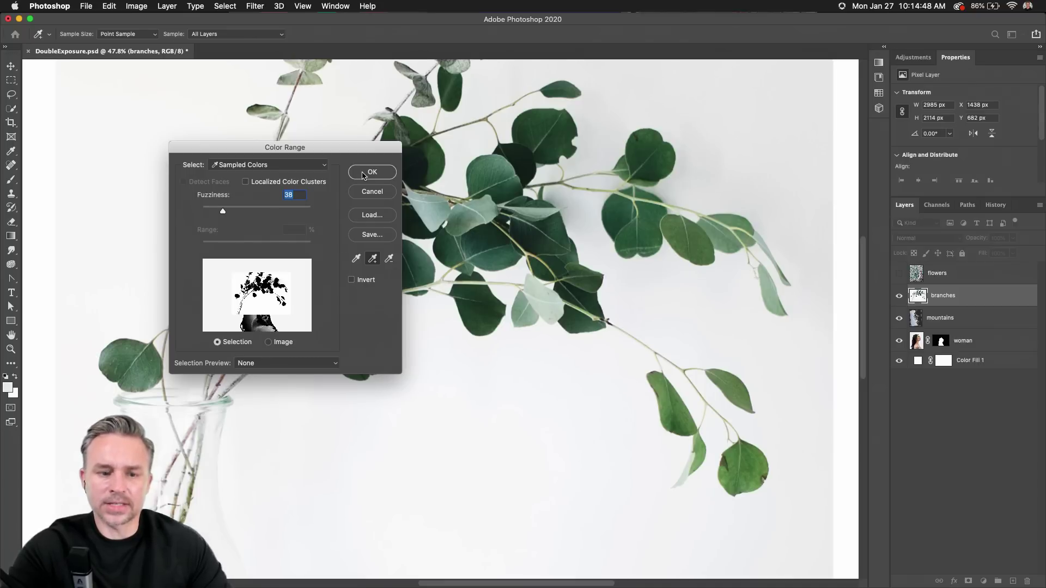
{"action": "left_click", "coordinate": [364, 173]}
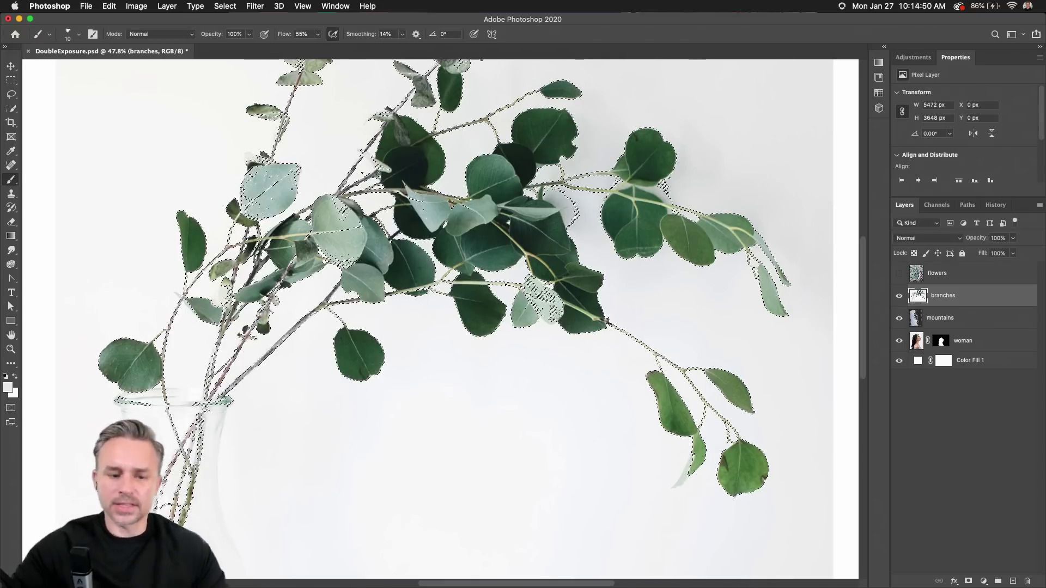
Float the Layers panel beside the canvas and mask the branches layer with the Color Range selection.
{"action": "key", "text": "super+minus"}
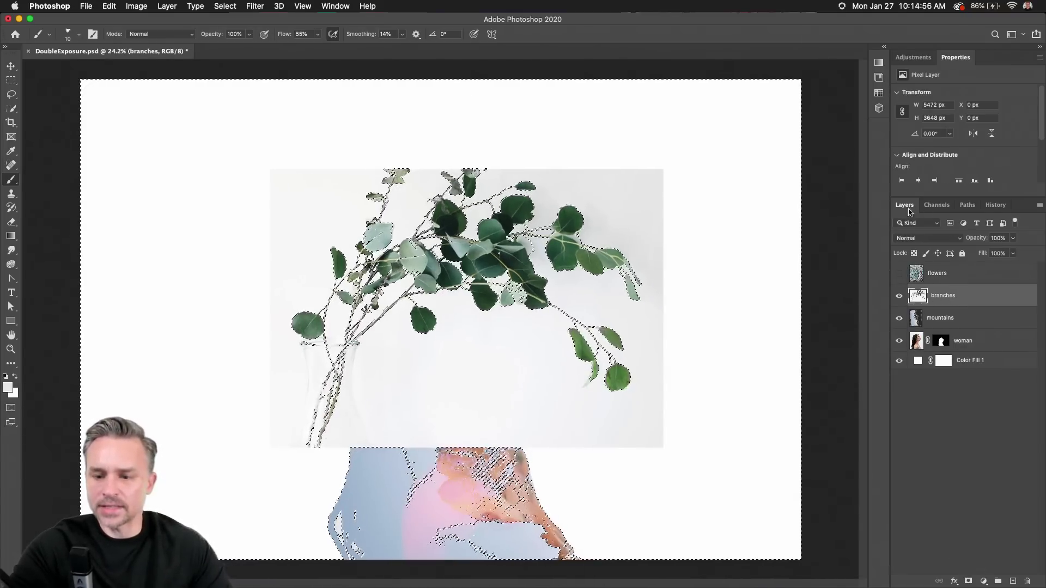
{"action": "left_click_drag", "start_coordinate": [909, 211], "coordinate": [643, 116]}
{"action": "left_click_drag", "start_coordinate": [805, 555], "coordinate": [861, 375]}
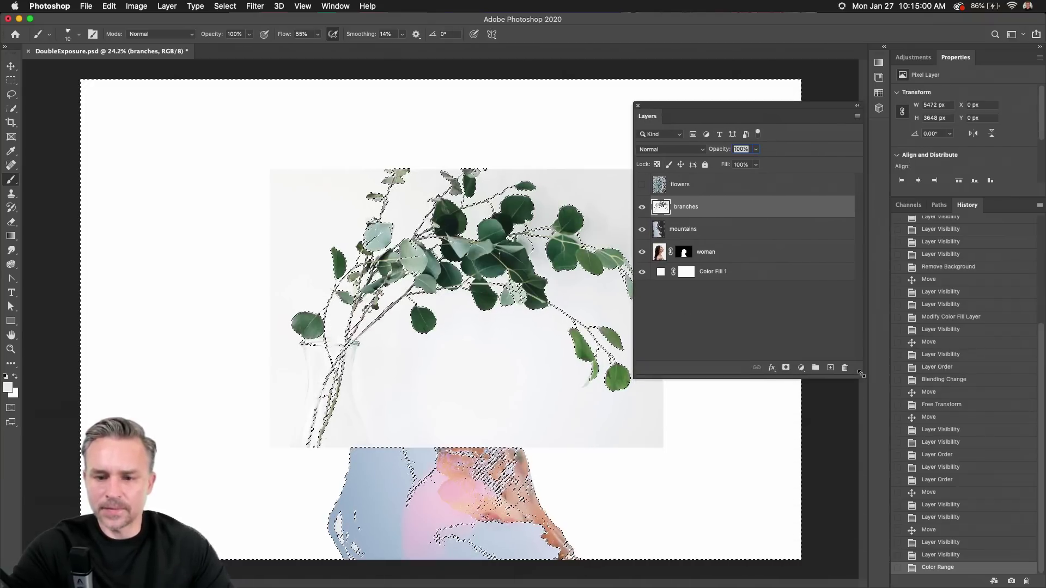
{"action": "left_click_drag", "start_coordinate": [719, 118], "coordinate": [710, 165]}
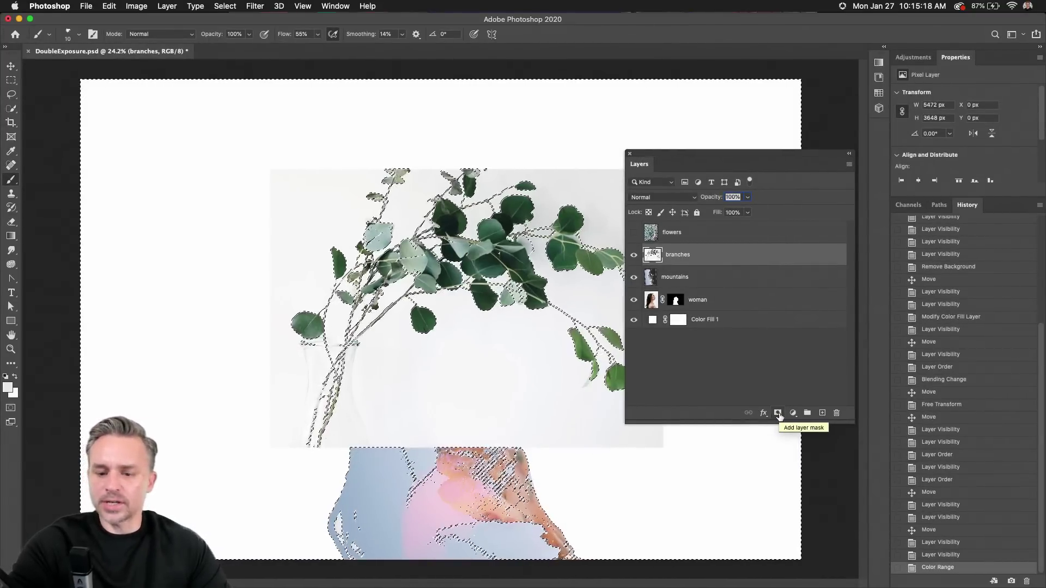
{"action": "left_click", "coordinate": [778, 414]}
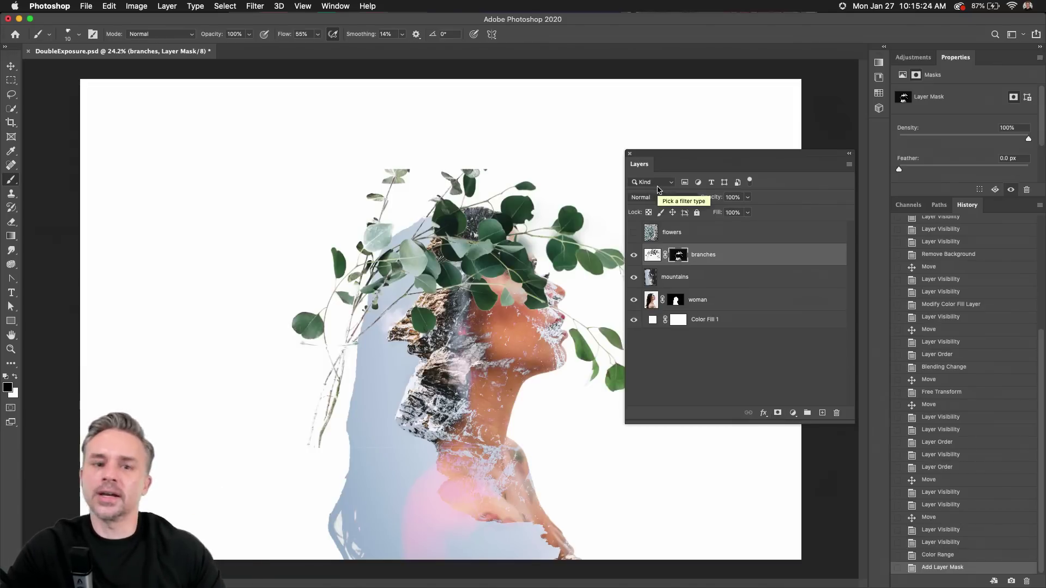
Duplicate the branches layer, hide the masked original, delete the copy's mask, and blend it with Darken.
{"action": "left_click", "coordinate": [226, 6]}
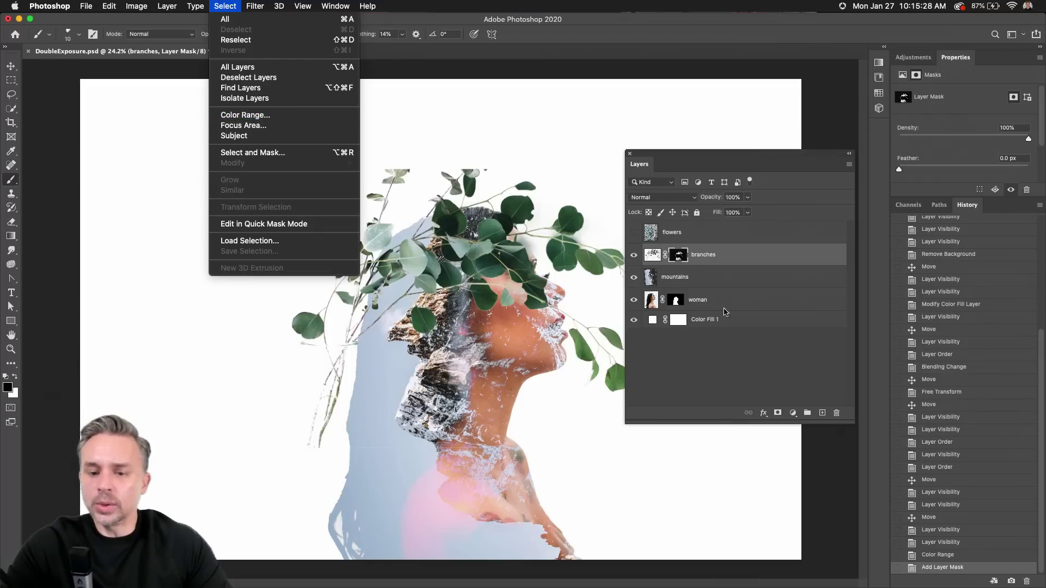
{"action": "left_click", "coordinate": [779, 250]}
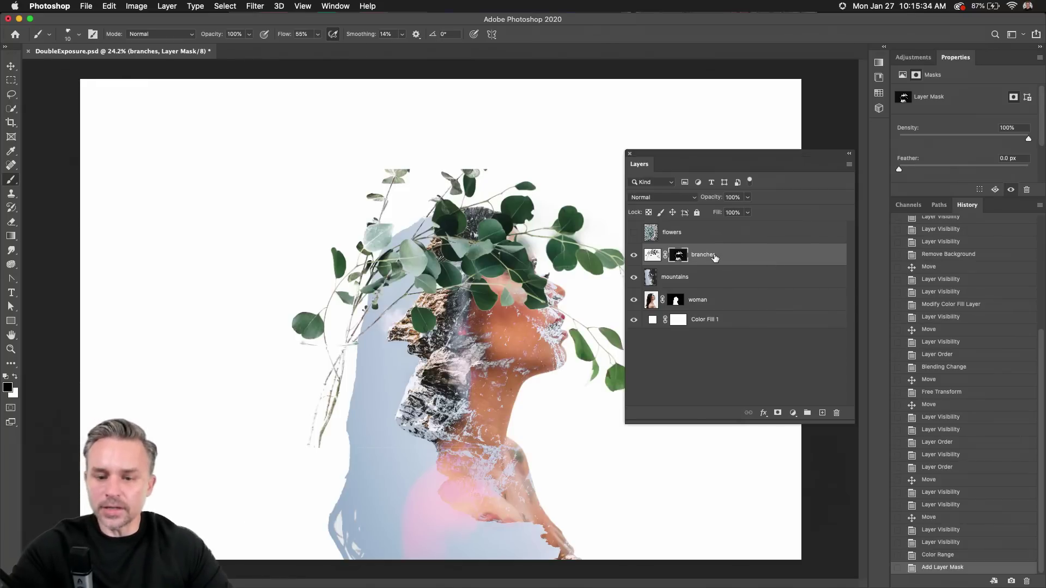
{"action": "left_click_drag", "start_coordinate": [714, 257], "coordinate": [822, 413]}
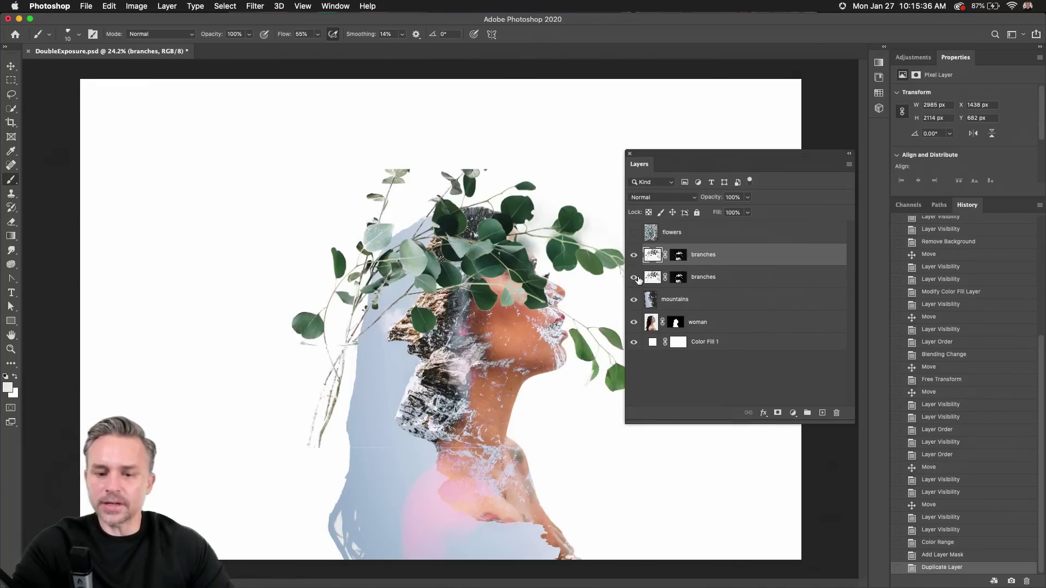
{"action": "left_click", "coordinate": [633, 277]}
{"action": "right_click", "coordinate": [677, 254]}
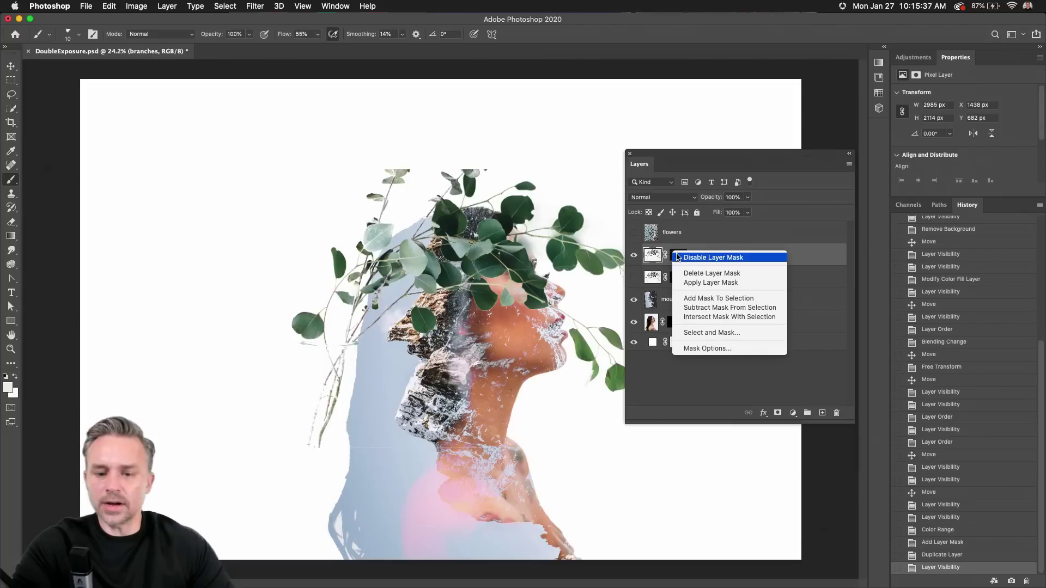
{"action": "left_click", "coordinate": [709, 273]}
{"action": "left_click", "coordinate": [664, 198]}
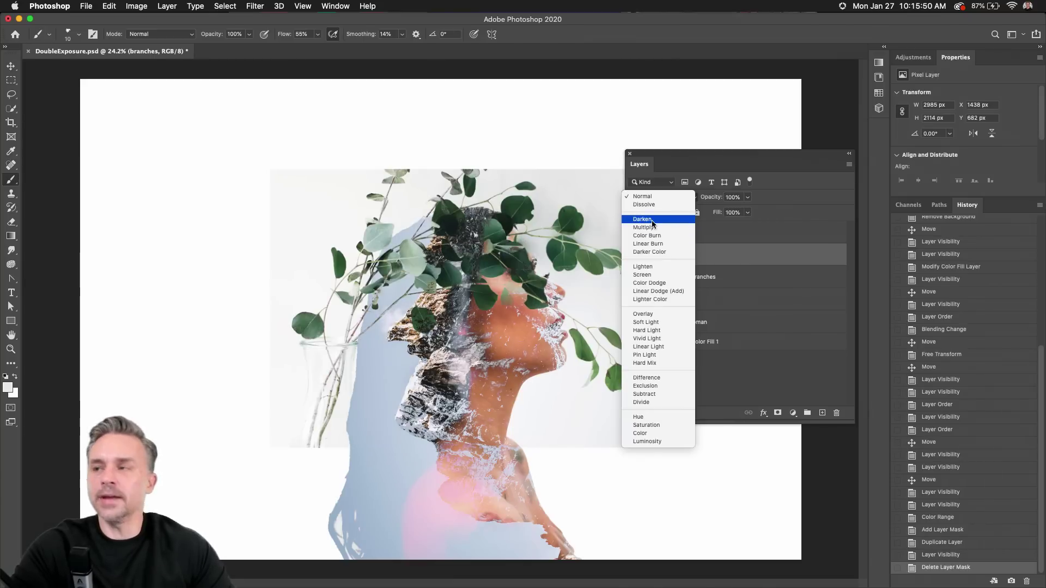
{"action": "left_click", "coordinate": [654, 219]}
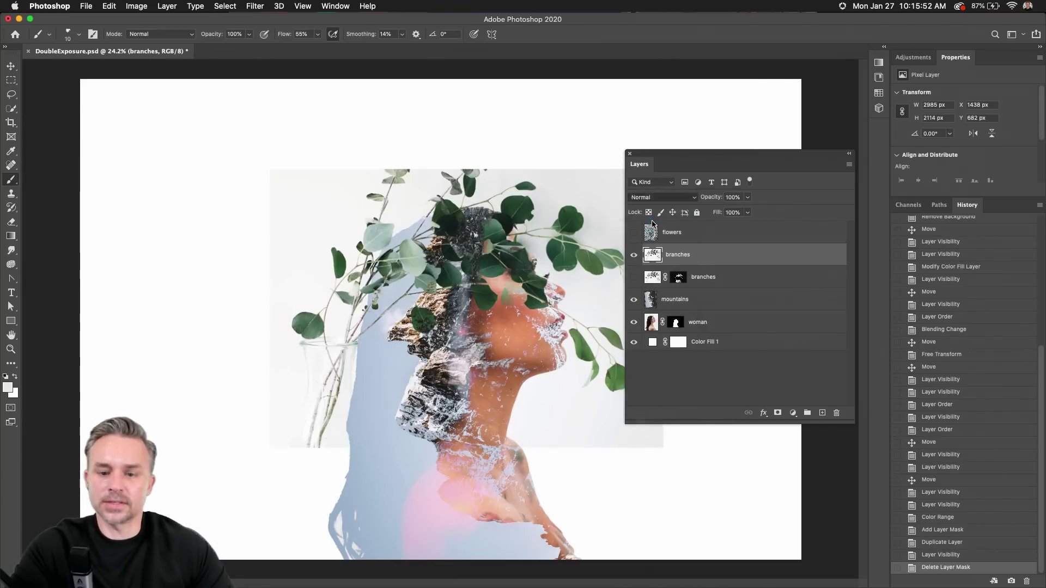
Apply Levels to the Darken branches copy, raising the black input and lowering the white input.
{"action": "key", "text": "super+l"}
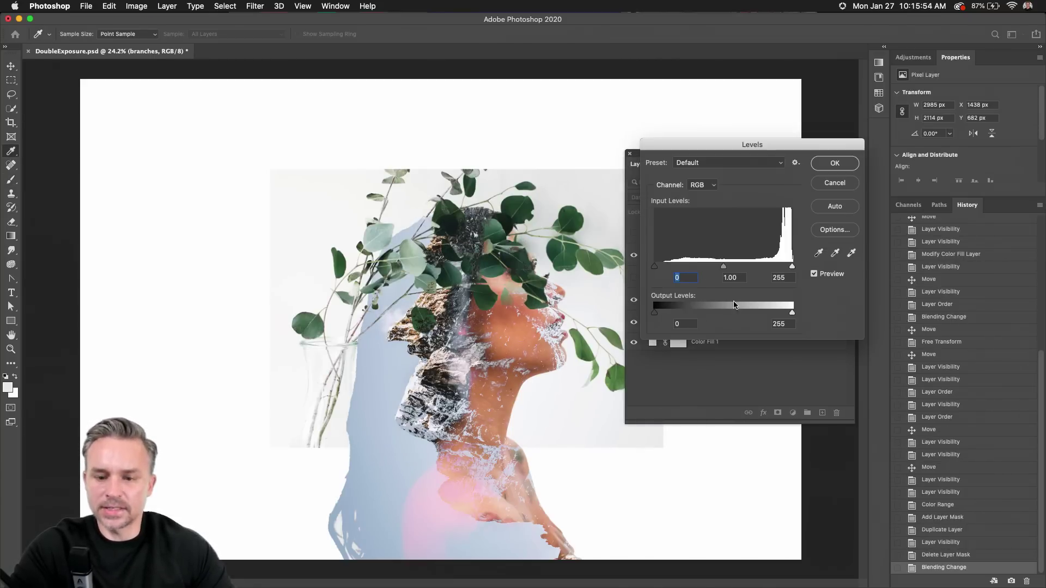
{"action": "left_click_drag", "start_coordinate": [656, 267], "coordinate": [684, 271]}
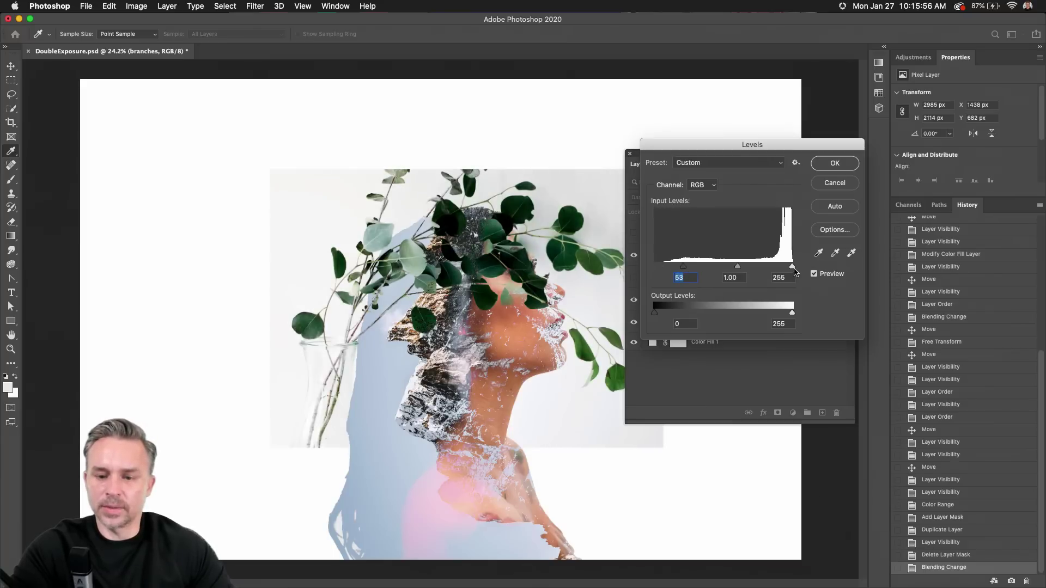
{"action": "left_click_drag", "start_coordinate": [794, 272], "coordinate": [775, 270]}
{"action": "key", "text": "Return"}
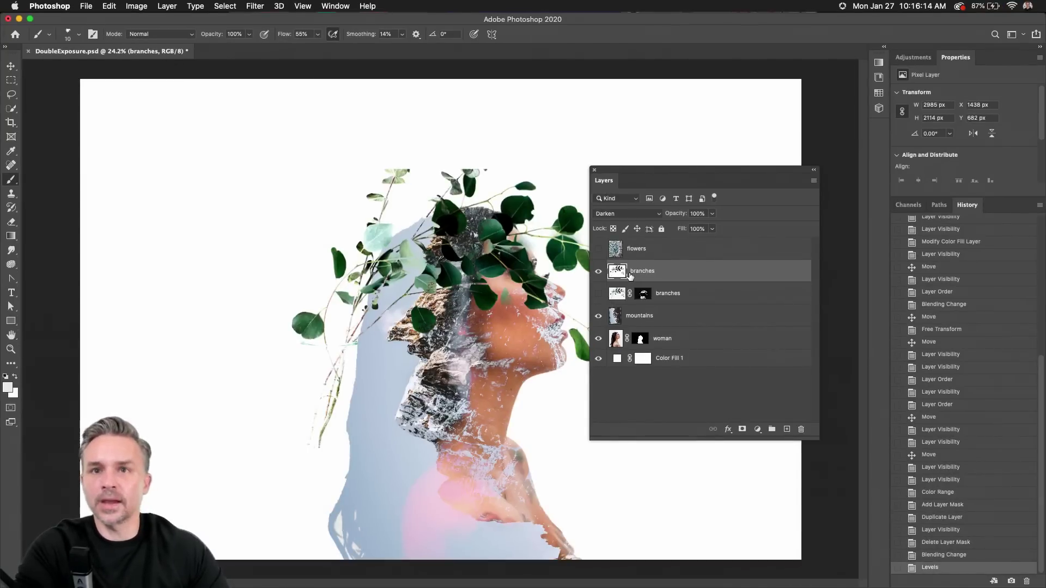
Show the masked branches layer, flip it horizontally and rotate it to wrap around the head.
{"action": "left_click", "coordinate": [598, 270]}
{"action": "left_click", "coordinate": [597, 293]}
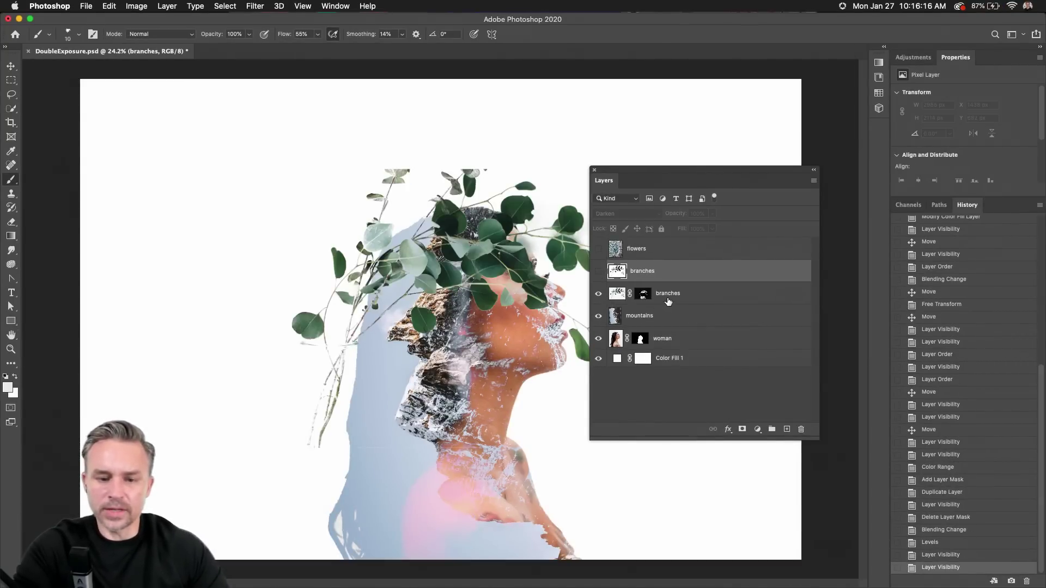
{"action": "left_click", "coordinate": [669, 299]}
{"action": "key", "text": "ctrl+t"}
{"action": "right_click", "coordinate": [402, 231]}
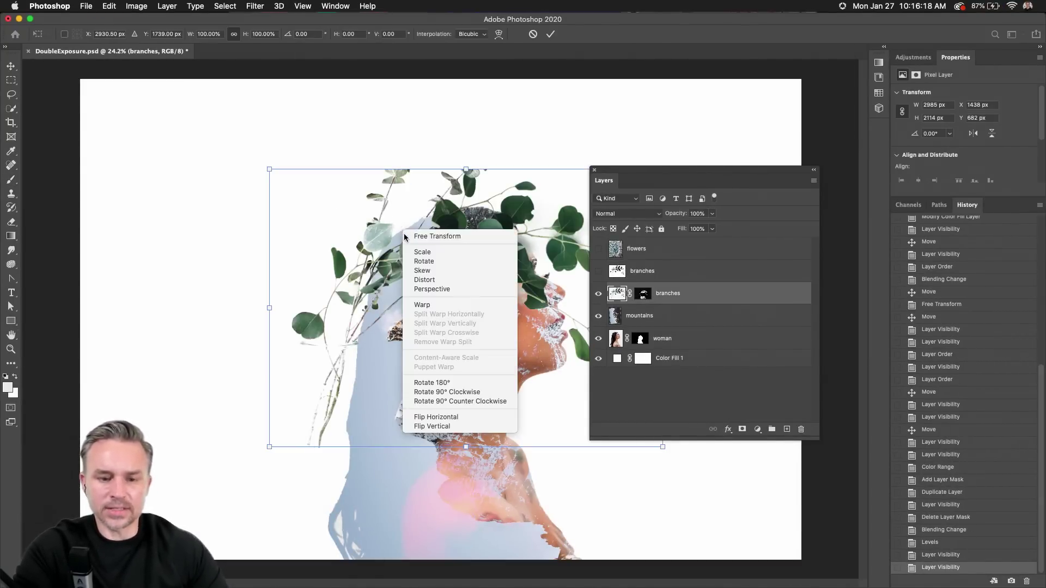
{"action": "left_click", "coordinate": [449, 418]}
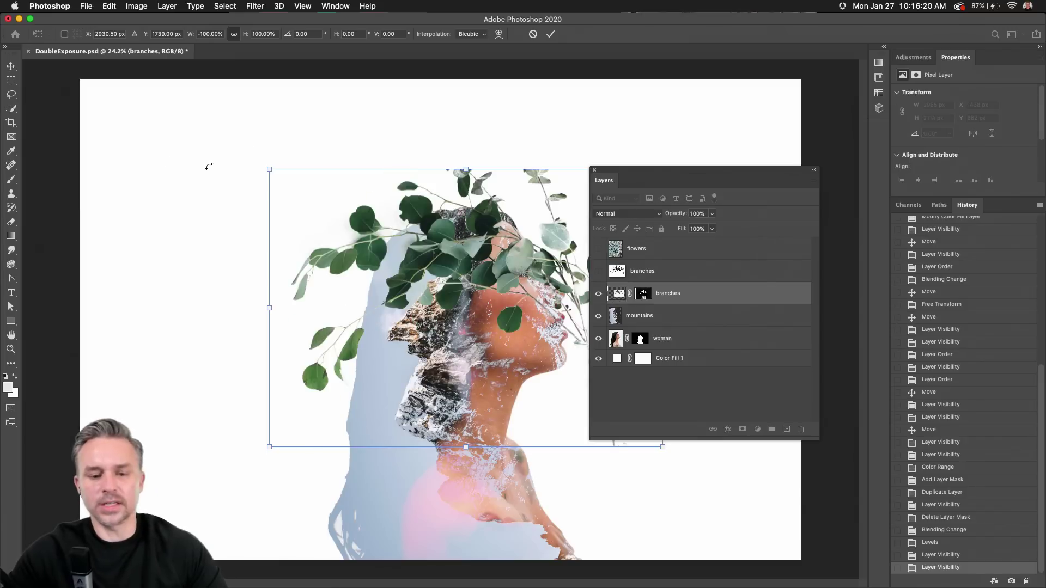
{"action": "mouse_move", "coordinate": [245, 145]}
{"action": "left_mouse_down"}
{"action": "mouse_move", "coordinate": [226, 313]}
{"action": "mouse_move", "coordinate": [247, 400]}
{"action": "left_mouse_up"}
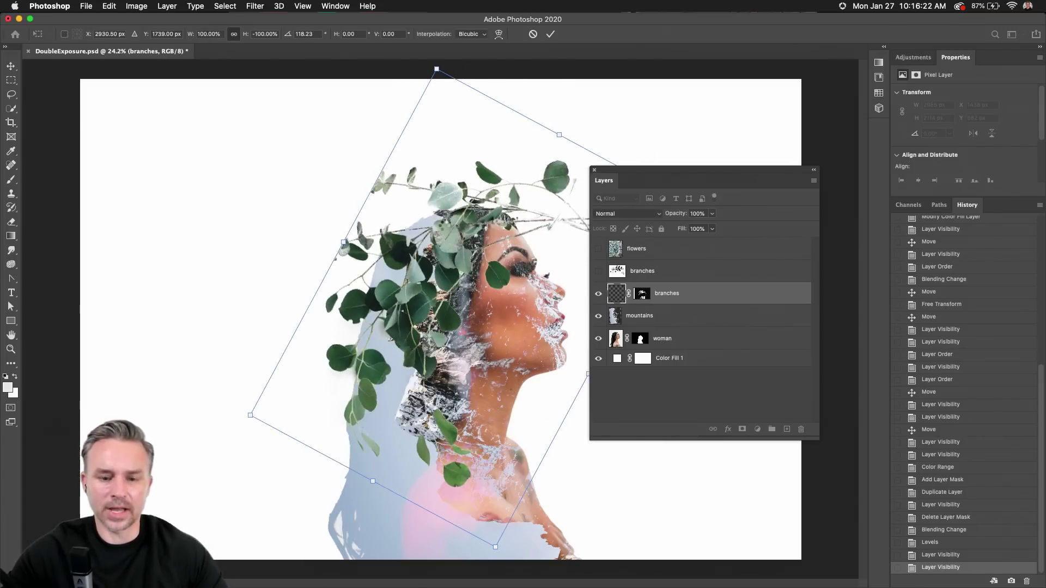
{"action": "key", "text": "Return"}
Move the branches to the left of the head and show the flowers layer.
{"action": "left_click", "coordinate": [11, 67]}
{"action": "left_click_drag", "start_coordinate": [425, 200], "coordinate": [295, 205]}
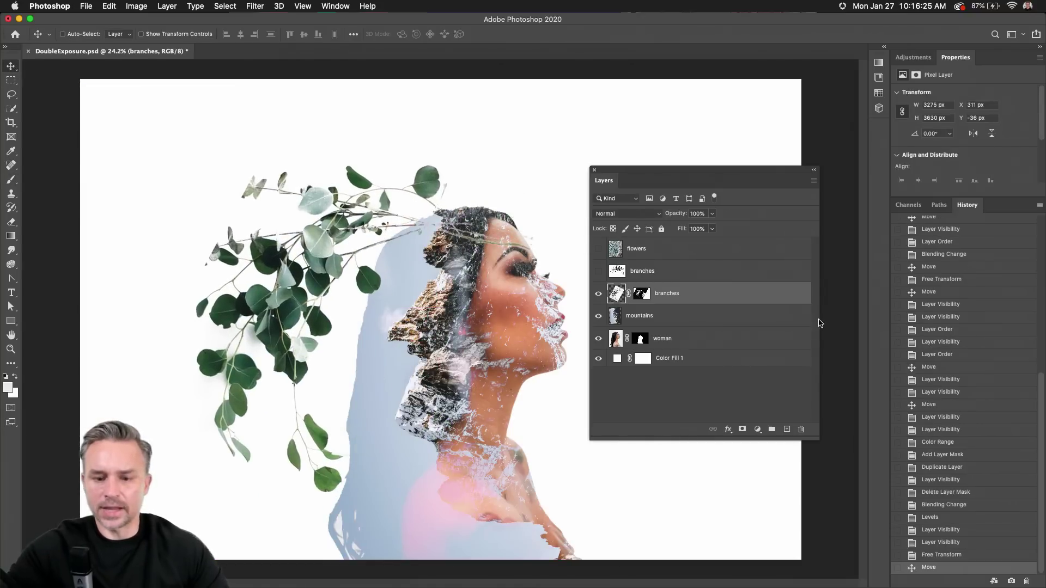
{"action": "left_click", "coordinate": [598, 250]}
{"action": "left_click", "coordinate": [688, 256]}
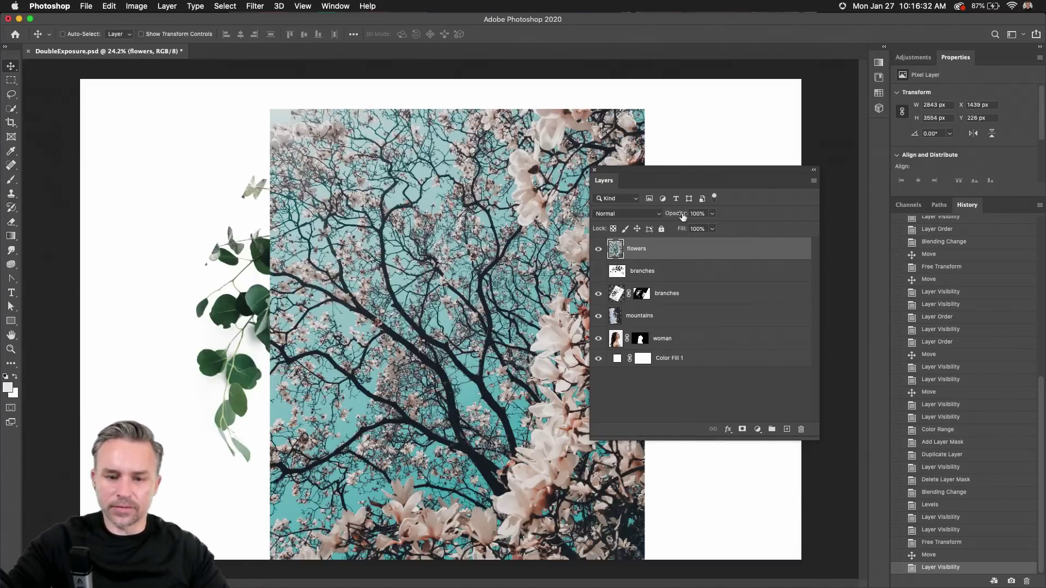
Toggle the flowers layer on and off to compare it against the portrait.
{"action": "left_click_drag", "start_coordinate": [657, 187], "coordinate": [712, 194]}
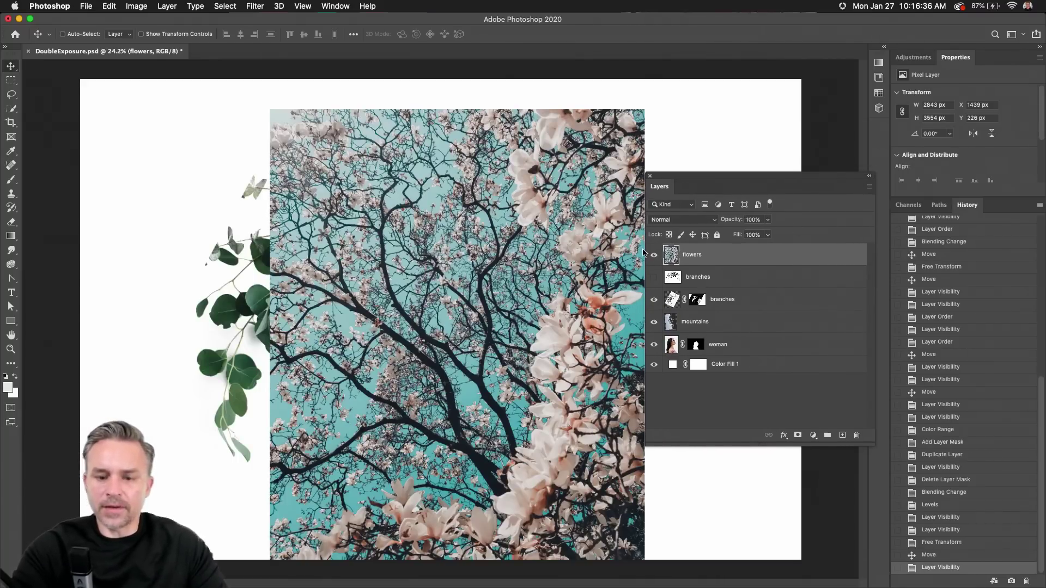
{"action": "left_click", "coordinate": [652, 255]}
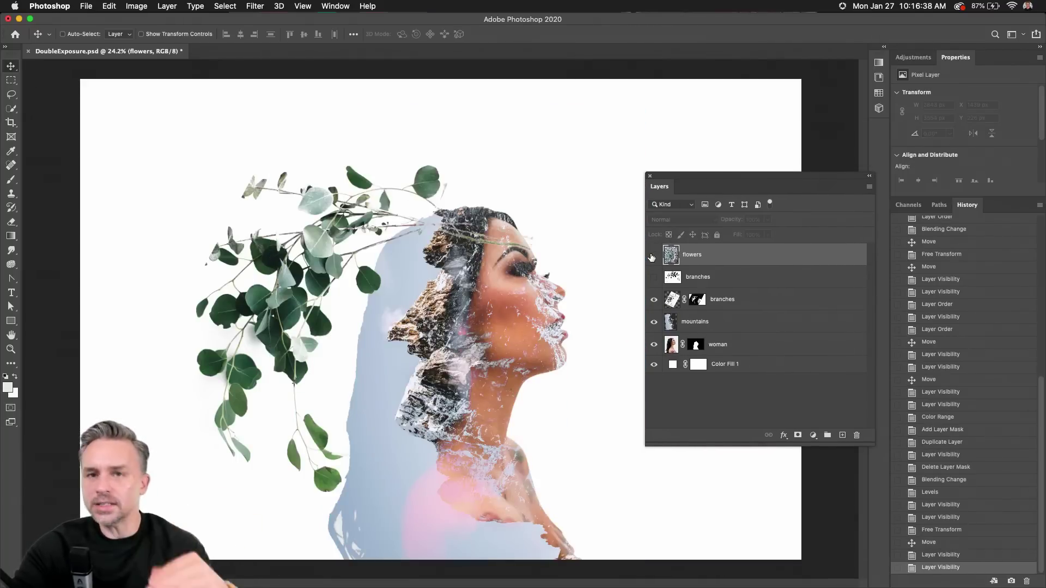
{"action": "left_click", "coordinate": [653, 255]}
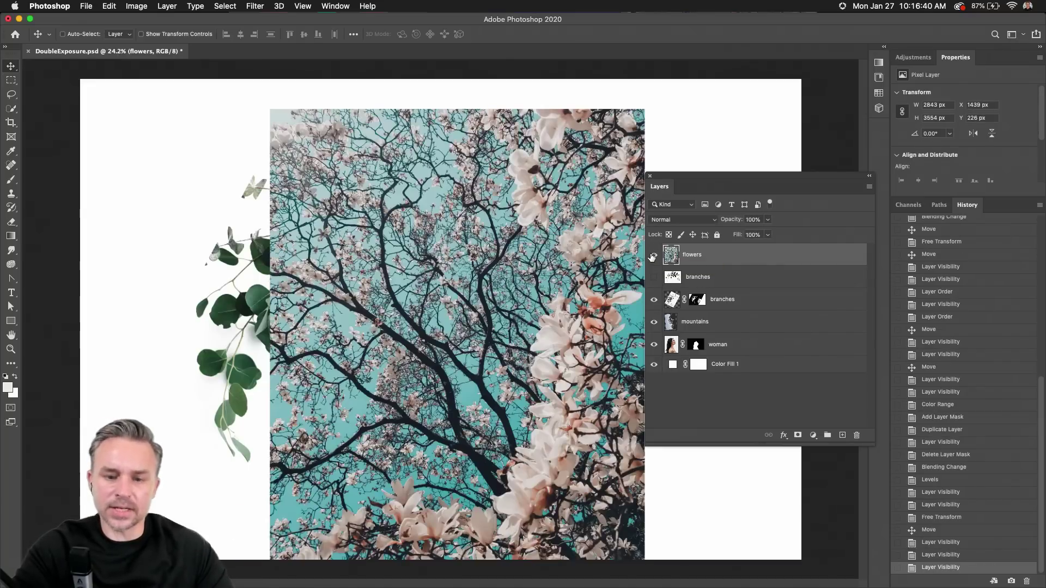
{"action": "left_click", "coordinate": [652, 256]}
{"action": "scroll", "coordinate": [424, 324], "scroll_direction": "up", "scroll_amount": 3}
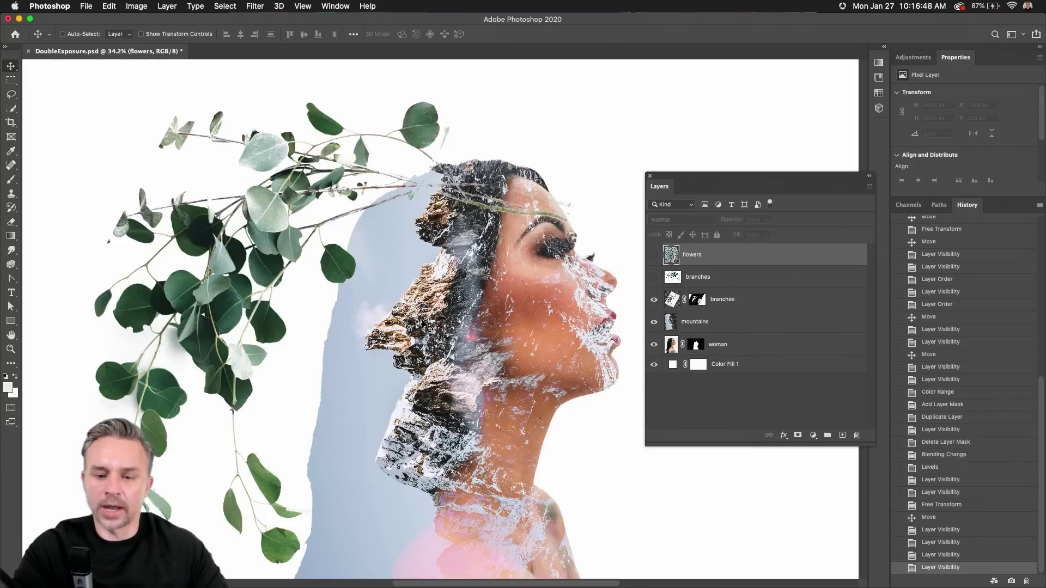
{"action": "left_click", "coordinate": [654, 255]}
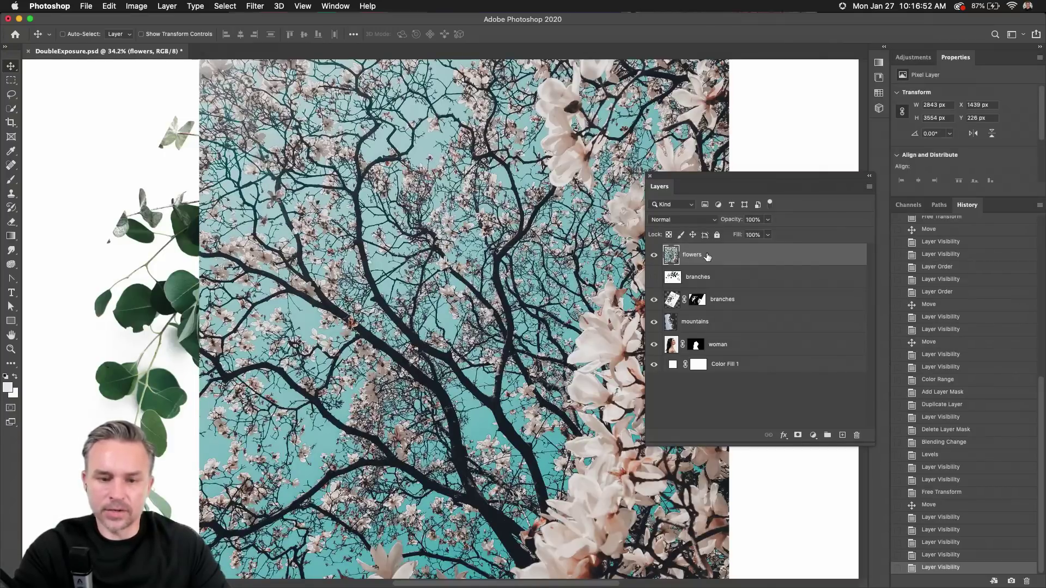
{"action": "key", "text": "super+minus"}
{"action": "key", "text": "super+minus"}
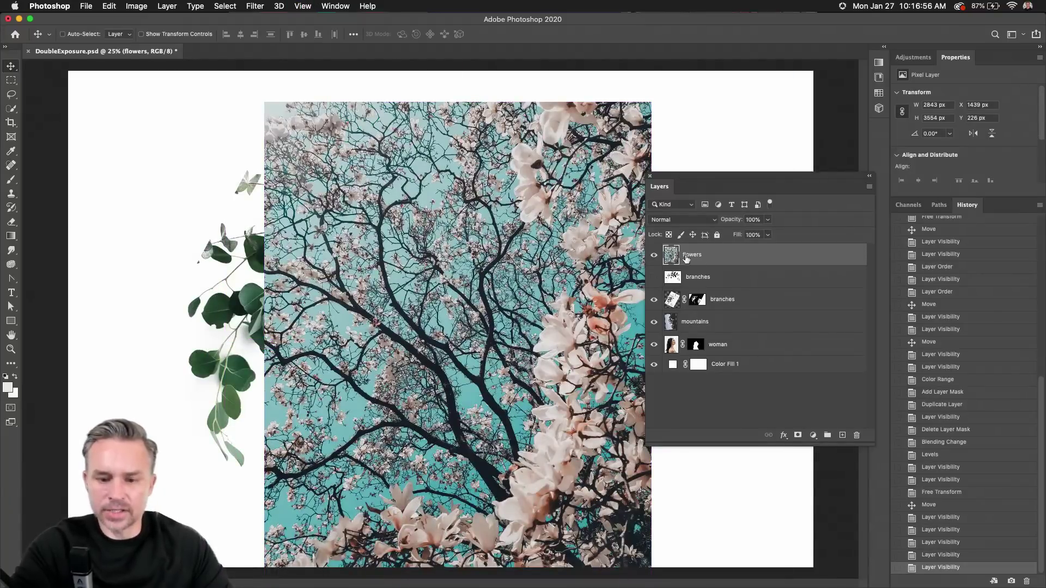
Hide the branches and mountains layers and move the flowers layer directly above the woman layer.
{"action": "left_click", "coordinate": [655, 255]}
{"action": "left_click", "coordinate": [703, 345]}
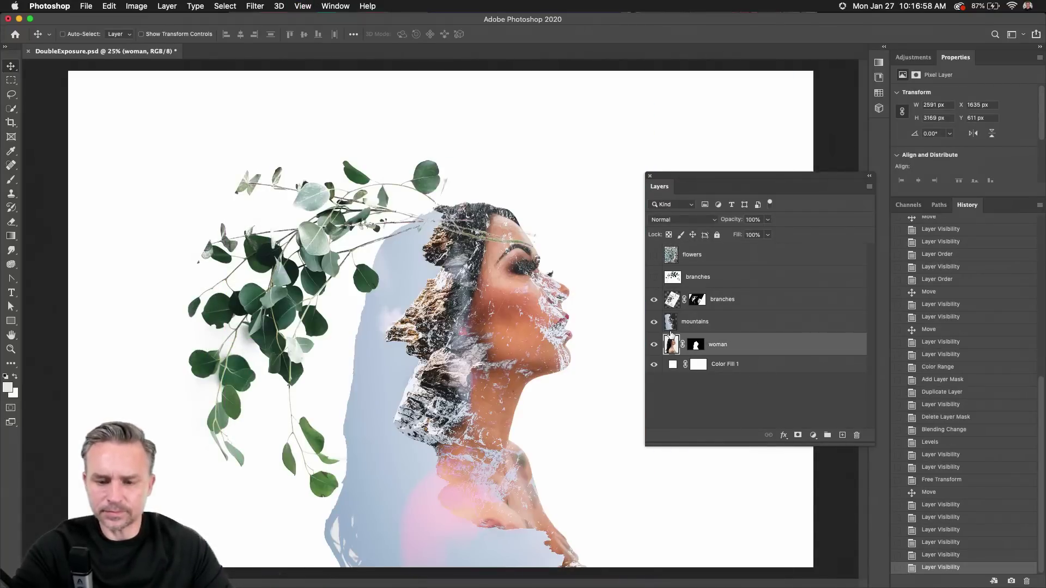
{"action": "left_click_drag", "start_coordinate": [653, 299], "coordinate": [653, 325]}
{"action": "left_click_drag", "start_coordinate": [689, 188], "coordinate": [664, 163]}
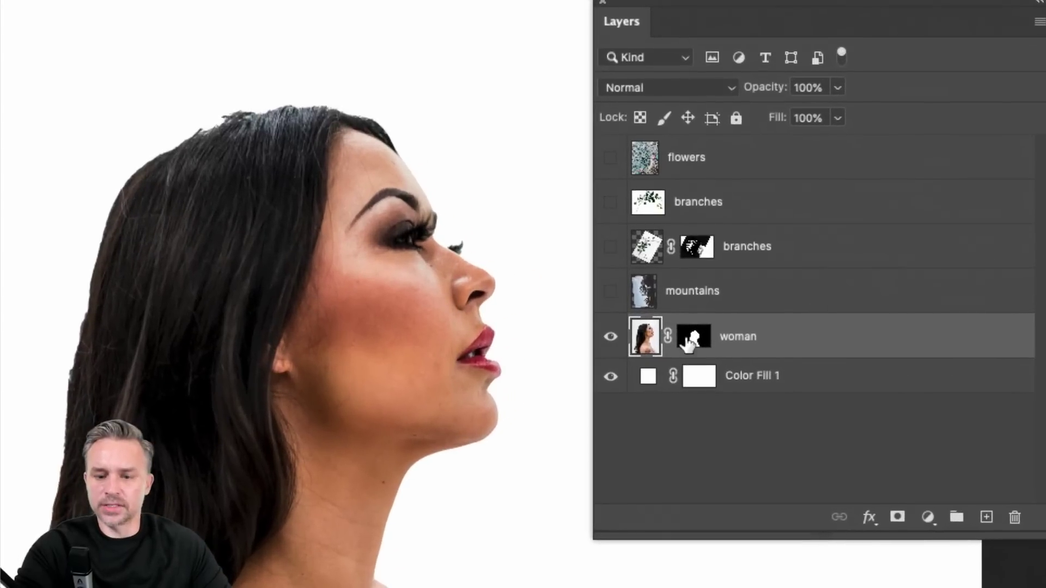
{"action": "left_click", "coordinate": [692, 338]}
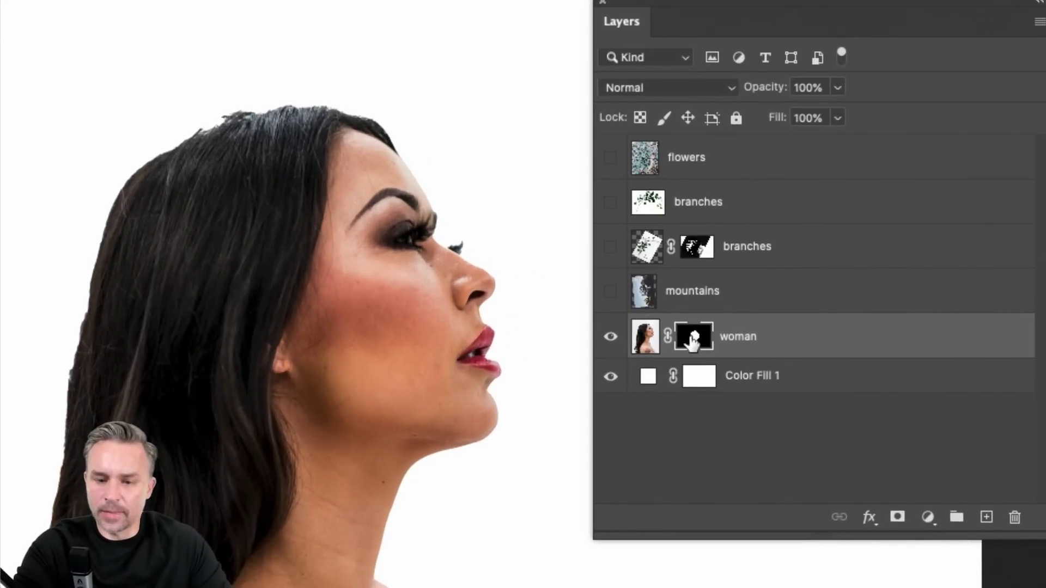
{"action": "left_click", "coordinate": [610, 158]}
{"action": "left_click_drag", "start_coordinate": [690, 161], "coordinate": [697, 303]}
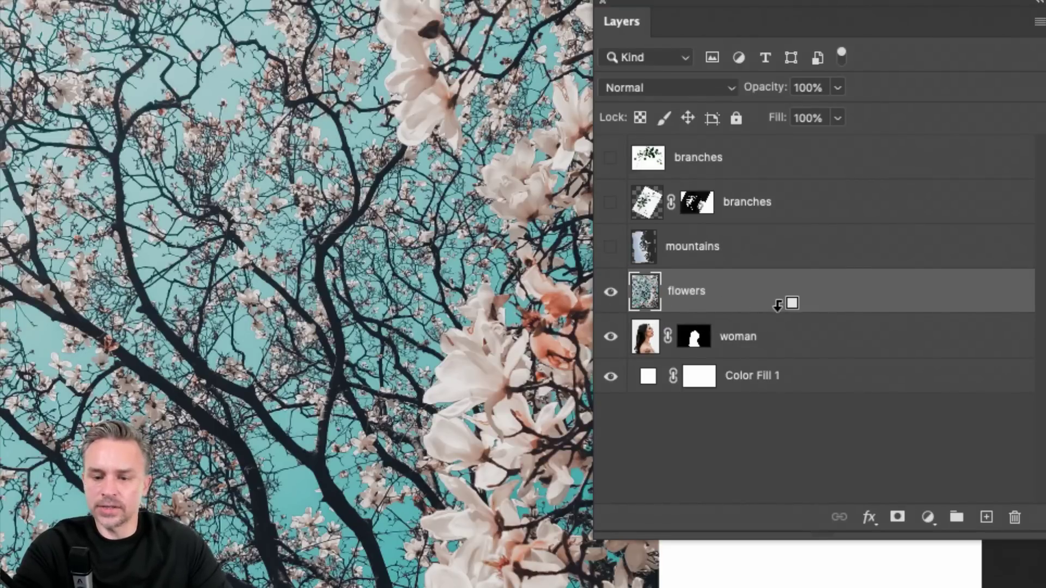
Clip the flowers layer into the woman's silhouette with a clipping mask.
{"action": "right_click", "coordinate": [787, 289]}
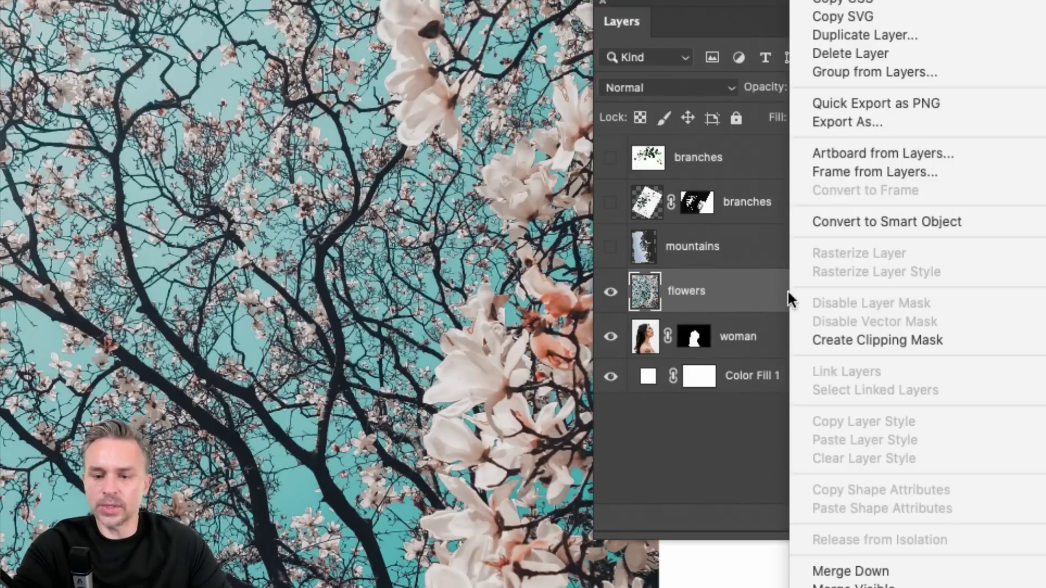
{"action": "left_click", "coordinate": [895, 341]}
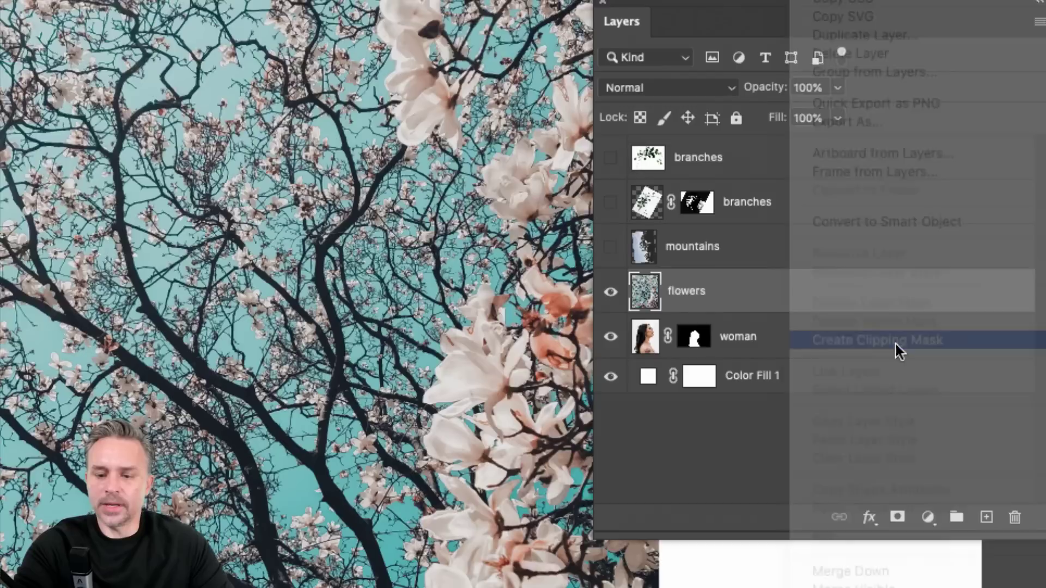
{"action": "left_click", "coordinate": [610, 294]}
{"action": "left_click", "coordinate": [611, 294]}
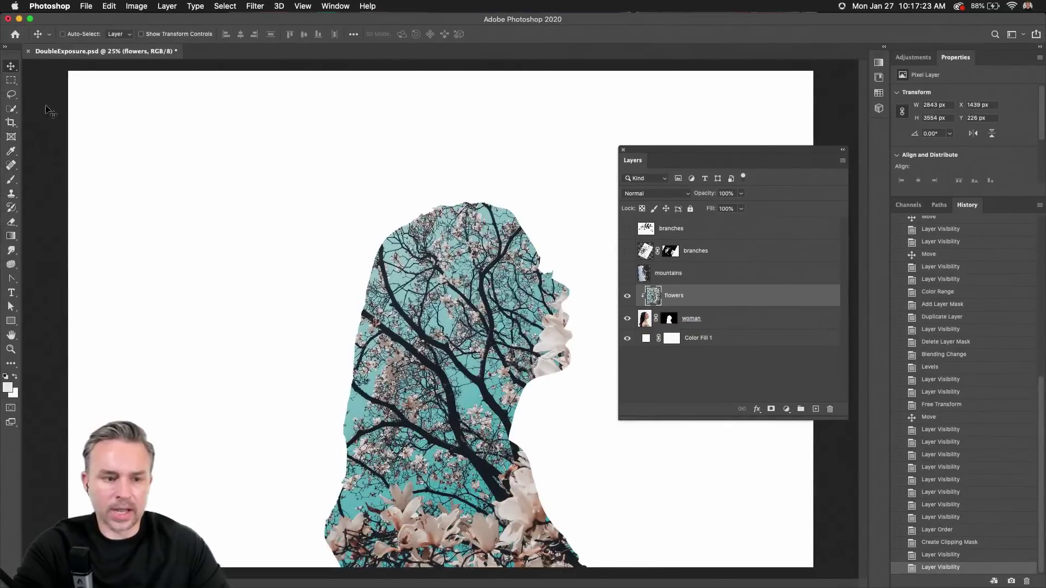
Drag the flowers photo so the white magnolia blossoms sit along her chin.
{"action": "left_click_drag", "start_coordinate": [318, 262], "coordinate": [344, 304]}
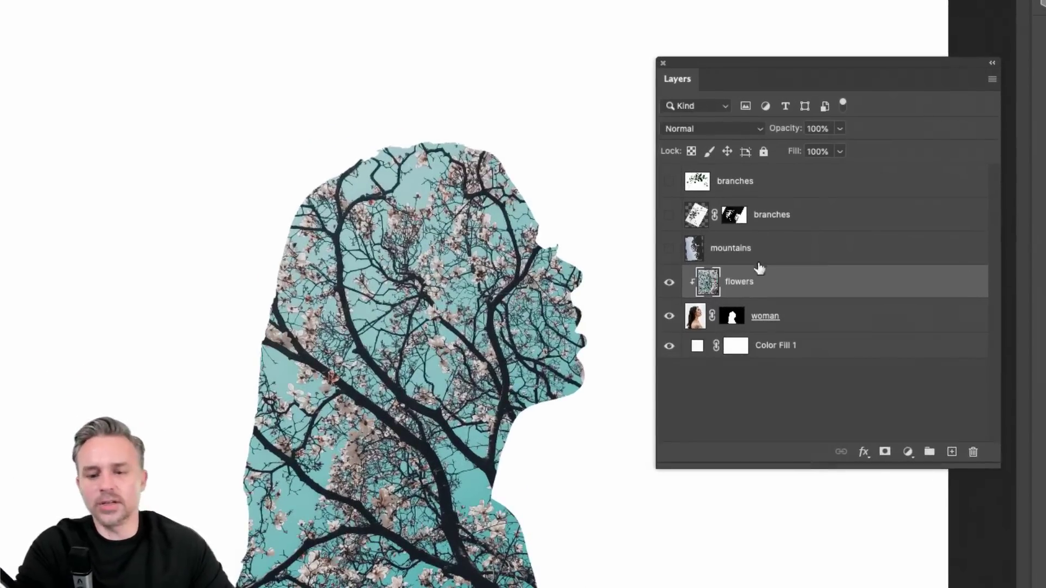
{"action": "left_click_drag", "start_coordinate": [358, 255], "coordinate": [338, 240]}
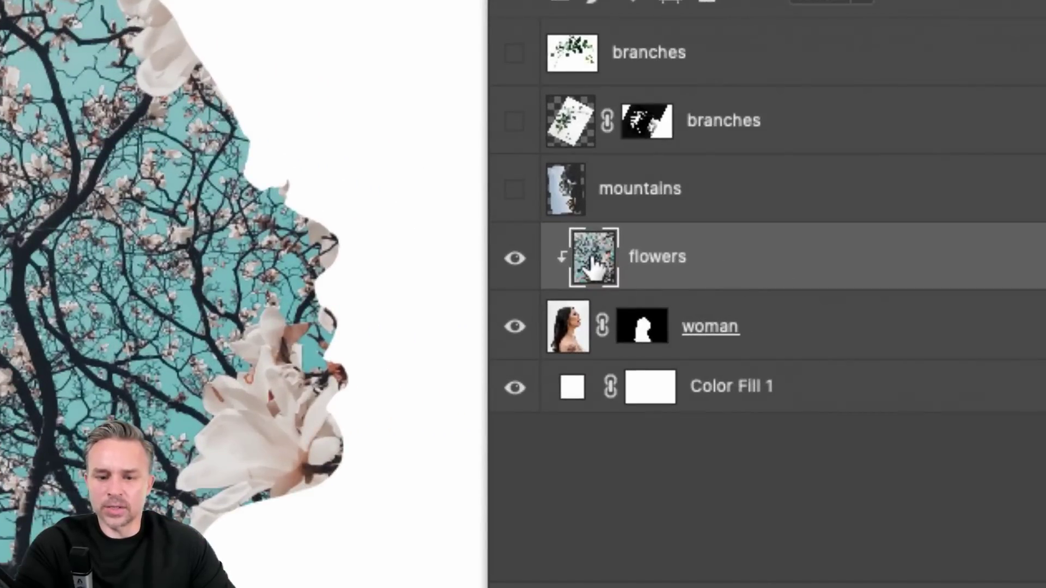
{"action": "left_click", "coordinate": [552, 333]}
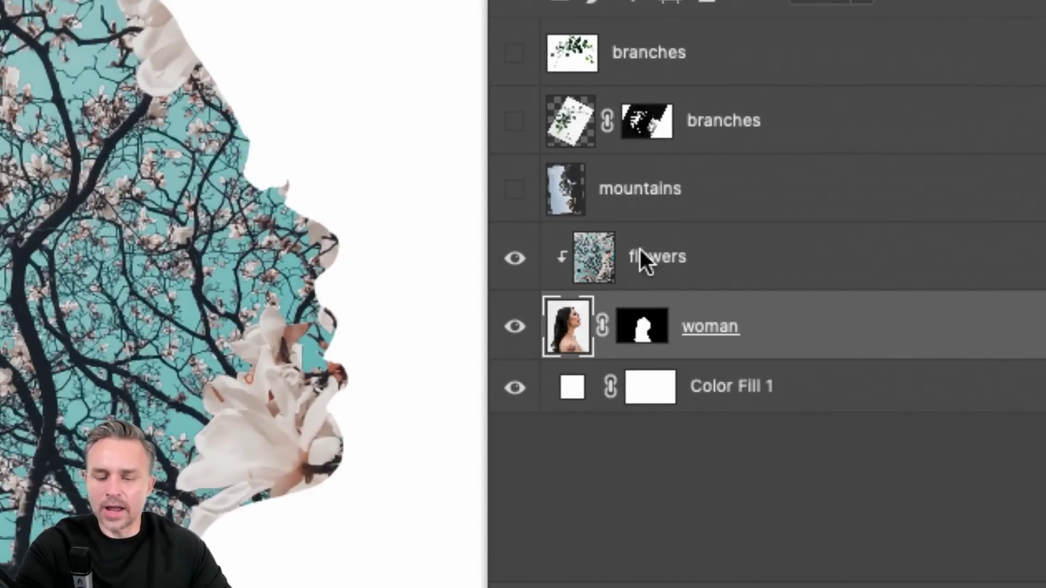
{"action": "left_click", "coordinate": [664, 267]}
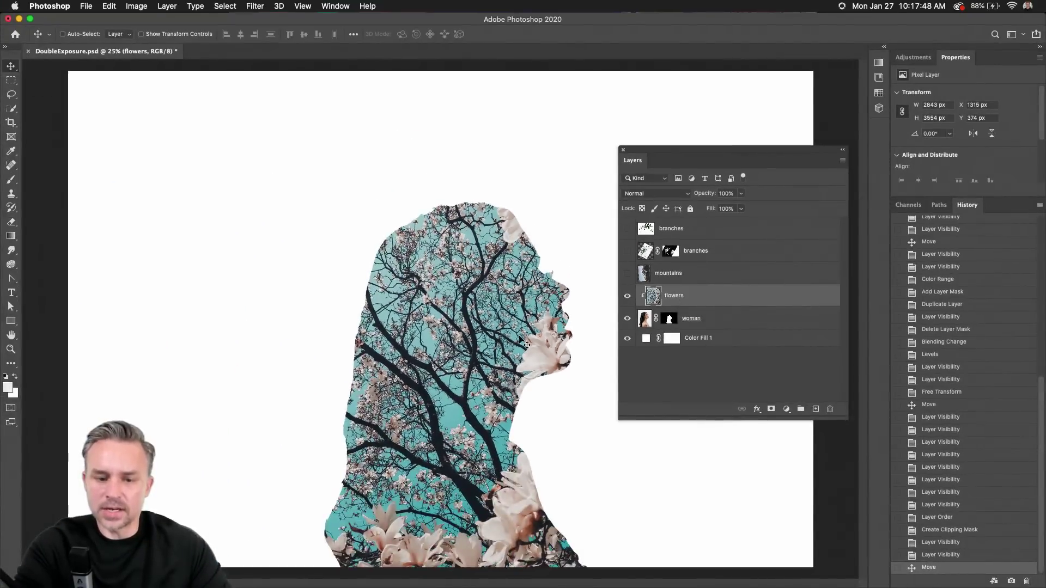
Flip the flowers photo vertically and nudge it so magnolias run down the face profile.
{"action": "left_click_drag", "start_coordinate": [316, 271], "coordinate": [326, 297]}
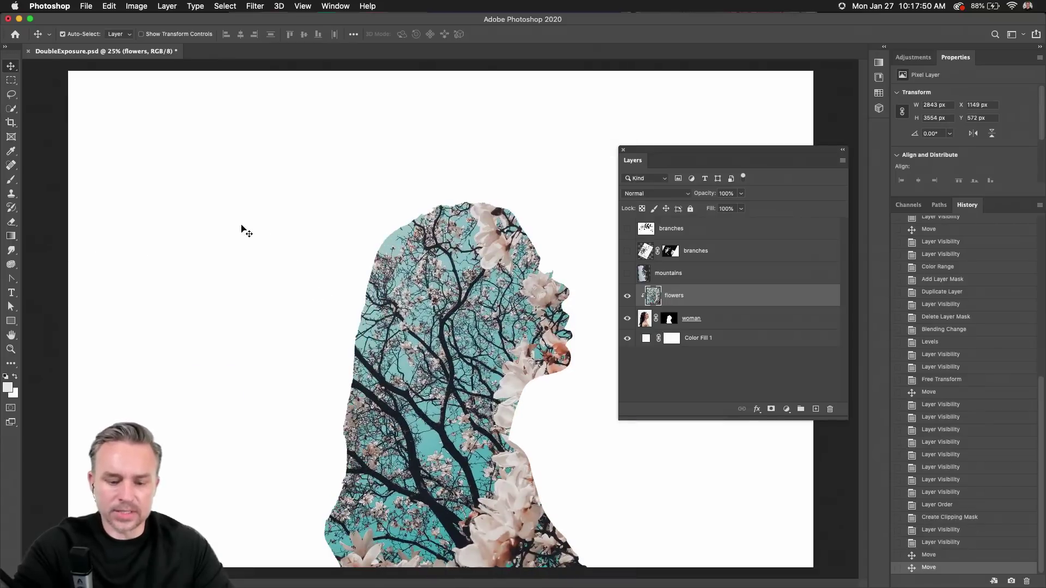
{"action": "key", "text": "super+t"}
{"action": "right_click", "coordinate": [424, 259]}
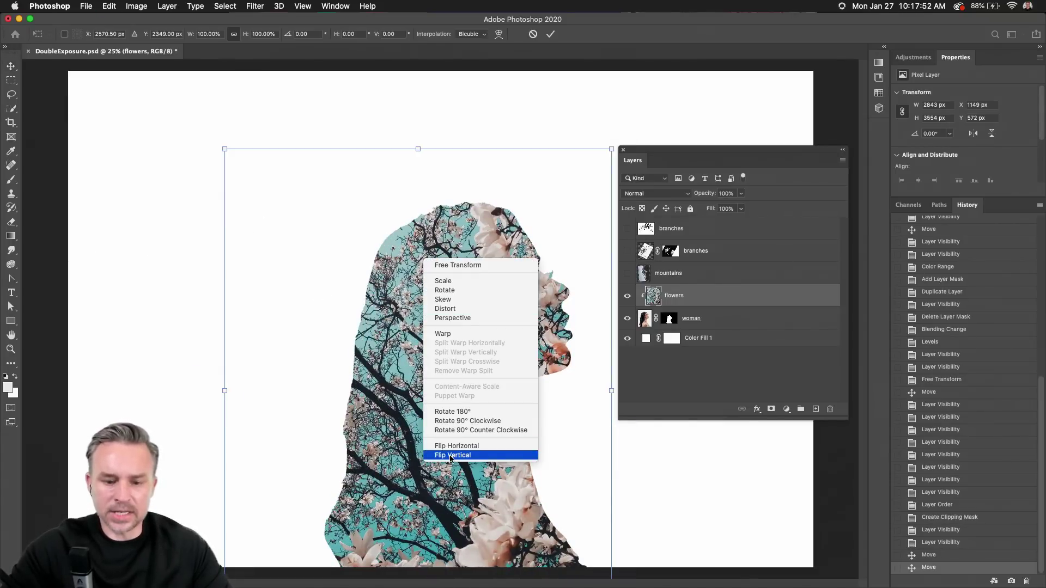
{"action": "left_click", "coordinate": [451, 455]}
{"action": "left_click_drag", "start_coordinate": [378, 297], "coordinate": [368, 307]}
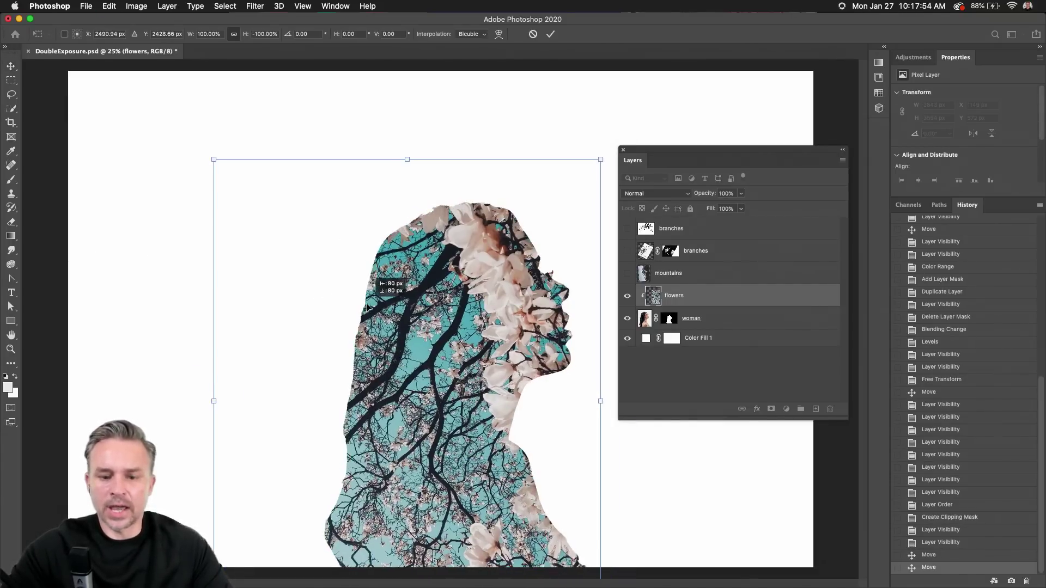
{"action": "key", "text": "Return"}
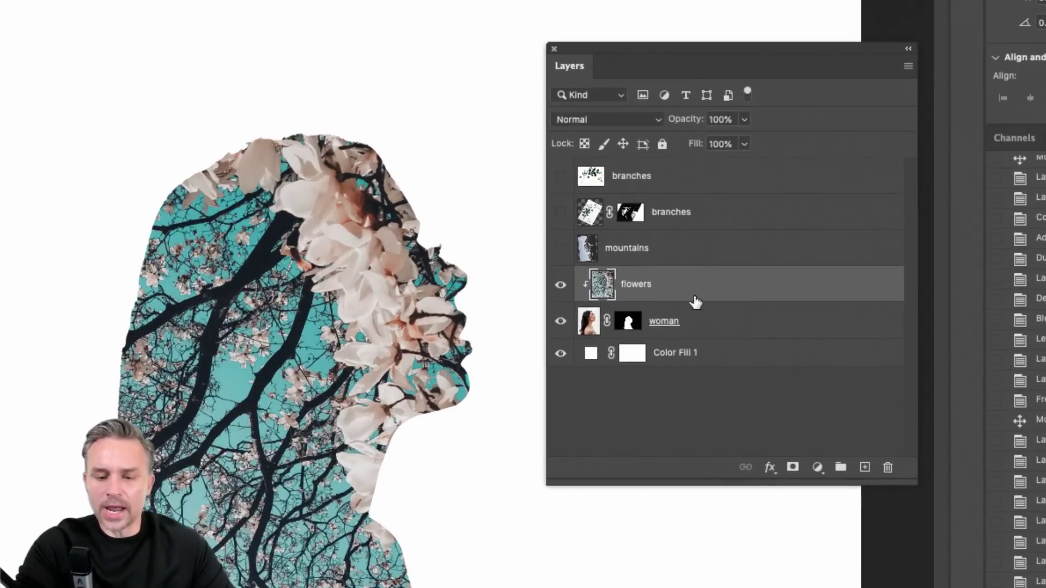
Release the flowers layer's clipping mask and hide the flowers and woman layers.
{"action": "left_click", "coordinate": [699, 302], "text": "alt"}
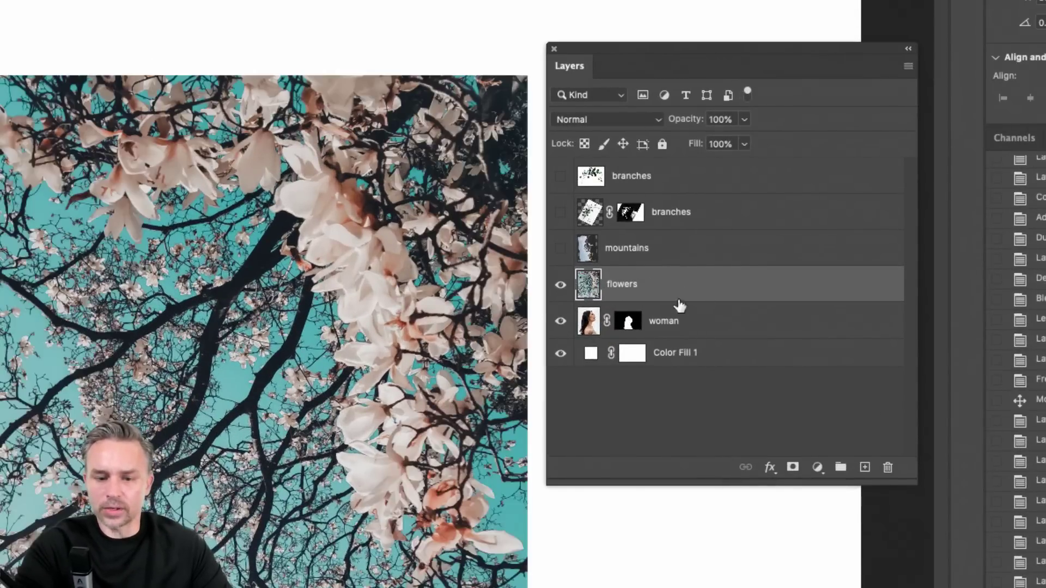
{"action": "left_click", "coordinate": [560, 284]}
{"action": "left_click", "coordinate": [560, 321]}
Inspect the woman's layer mask and try loading it as a selection, then deselect.
{"action": "left_click", "coordinate": [628, 324], "text": "alt"}
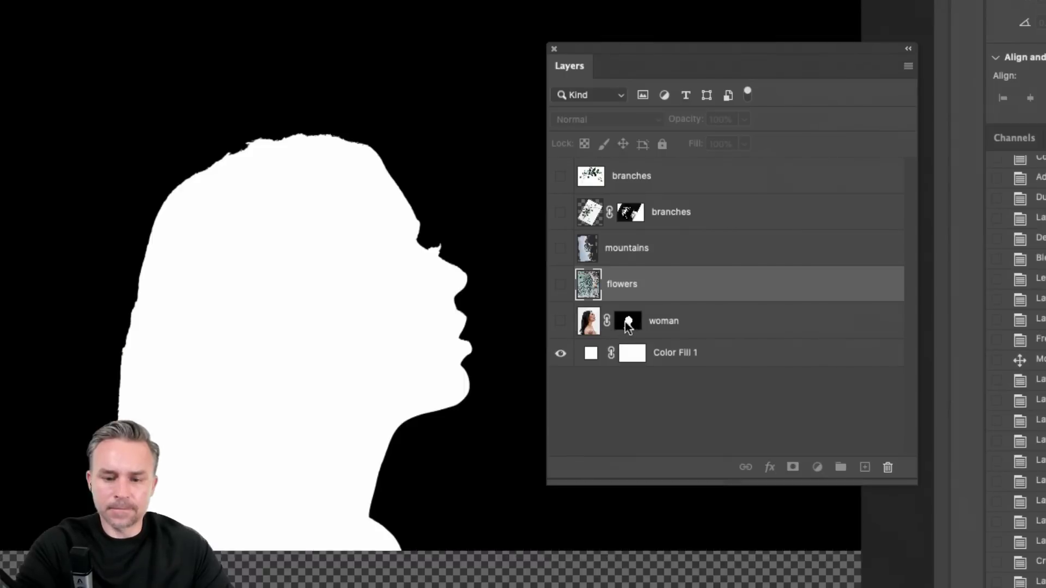
{"action": "left_click", "coordinate": [627, 324]}
{"action": "left_click", "coordinate": [627, 324], "text": "alt"}
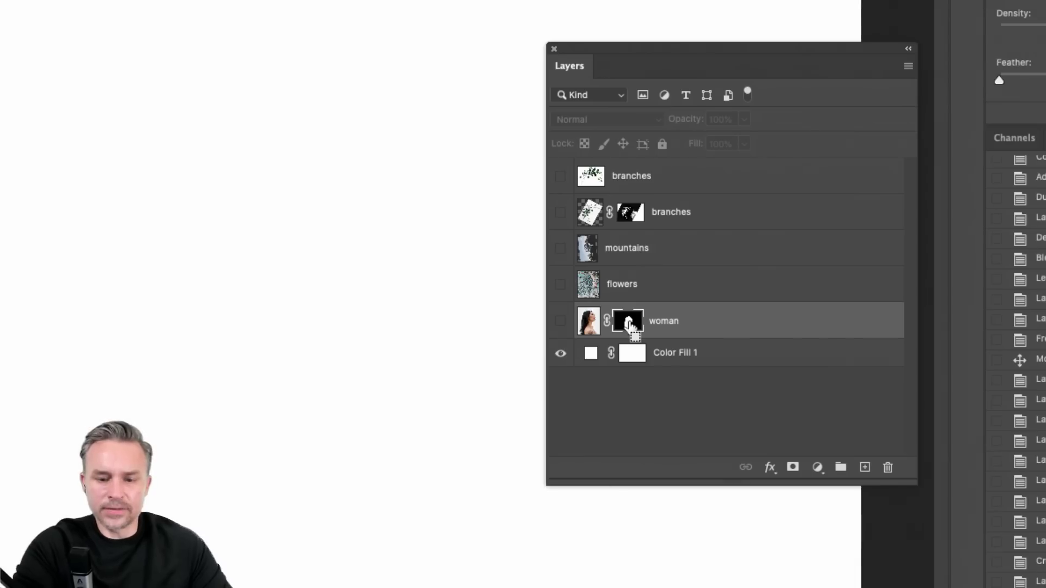
{"action": "left_click", "coordinate": [629, 326], "text": "super"}
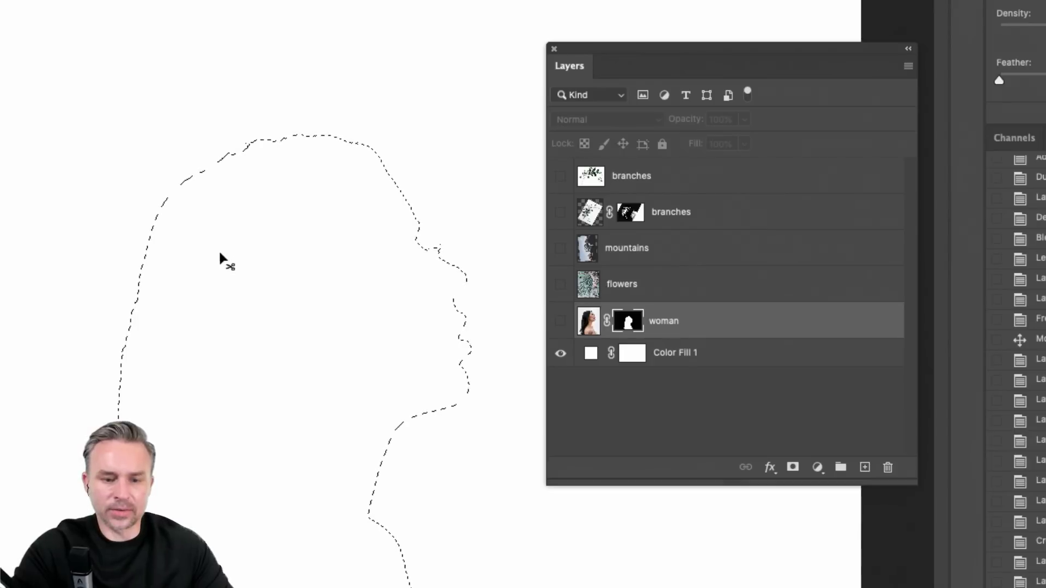
{"action": "key", "text": "super+minus"}
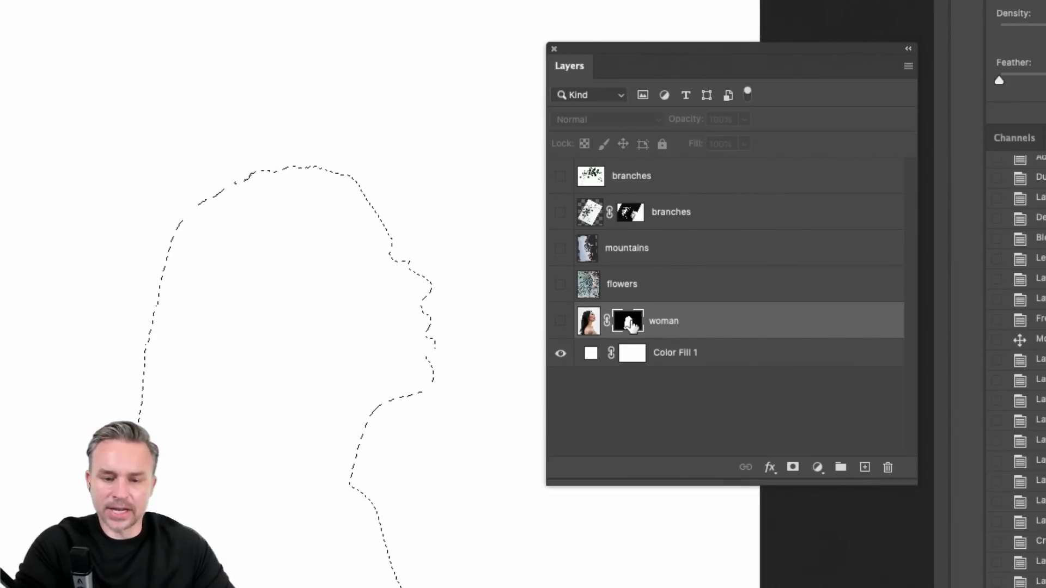
{"action": "left_click", "coordinate": [632, 326], "text": "alt"}
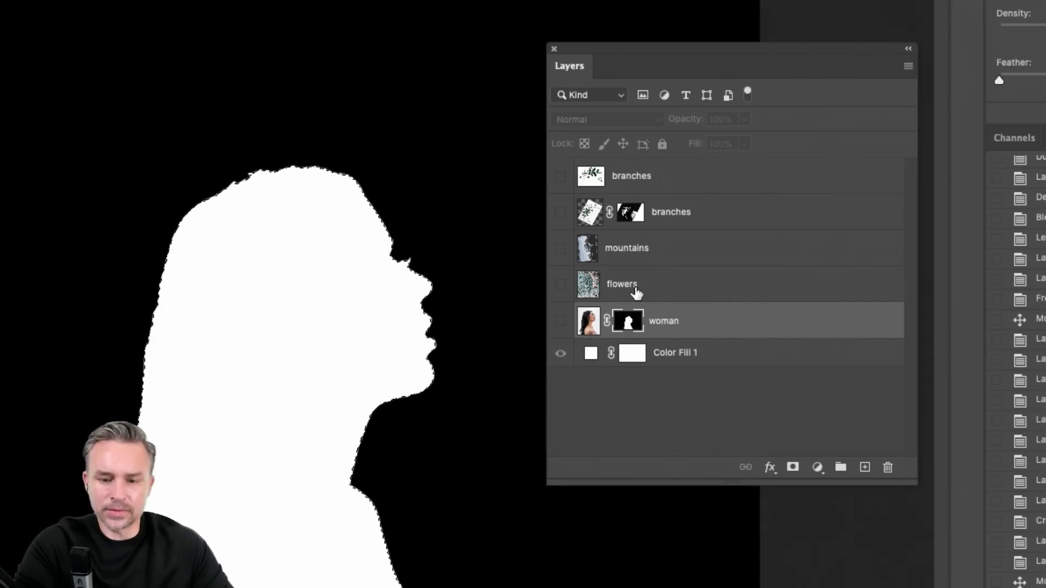
{"action": "left_click", "coordinate": [633, 289]}
{"action": "left_click", "coordinate": [623, 323]}
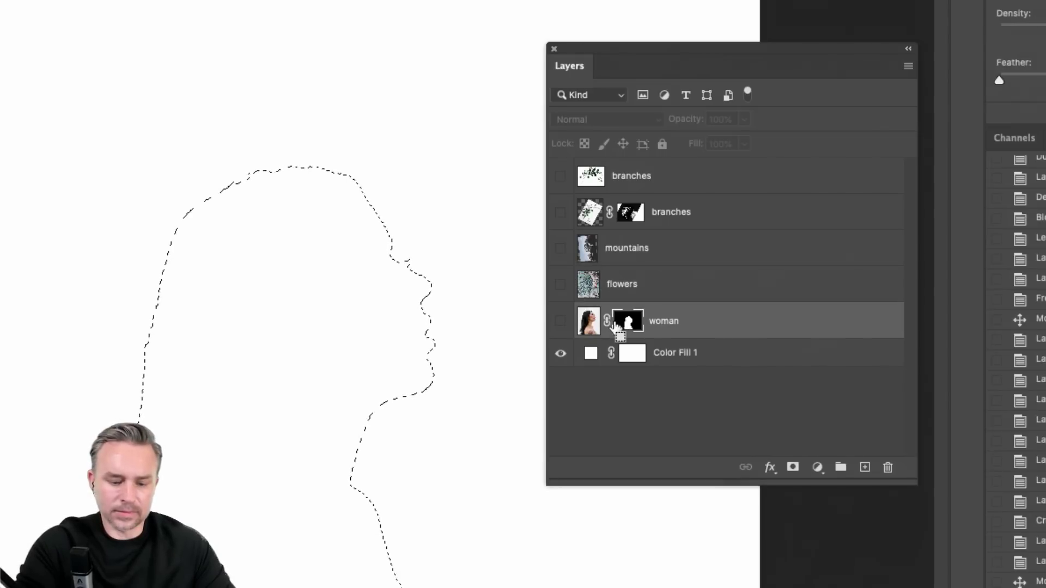
{"action": "key", "text": "super+d"}
Load the woman's silhouette from her layer mask as a selection.
{"action": "left_click", "coordinate": [626, 325], "text": "alt"}
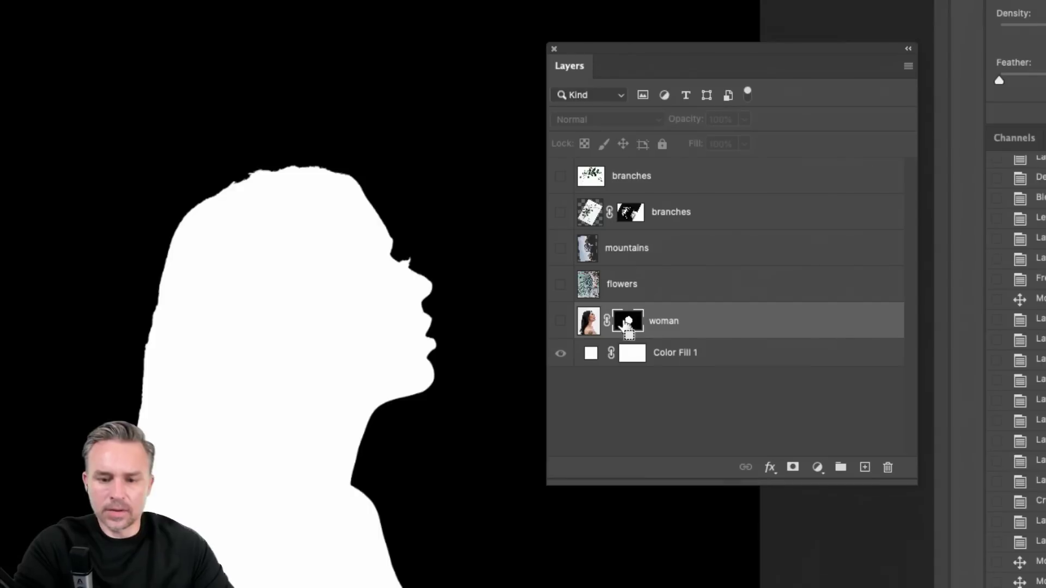
{"action": "left_click", "coordinate": [626, 326], "text": "super"}
{"action": "left_click", "coordinate": [625, 291]}
{"action": "key", "text": "super+d"}
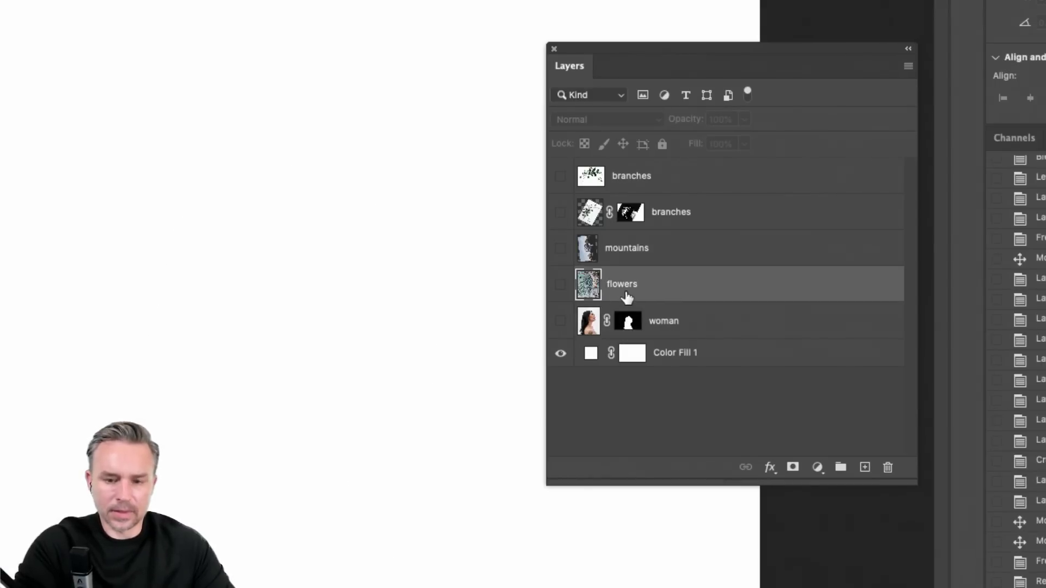
{"action": "left_click_drag", "start_coordinate": [626, 319], "coordinate": [626, 325]}
{"action": "left_click", "coordinate": [627, 325], "text": "super"}
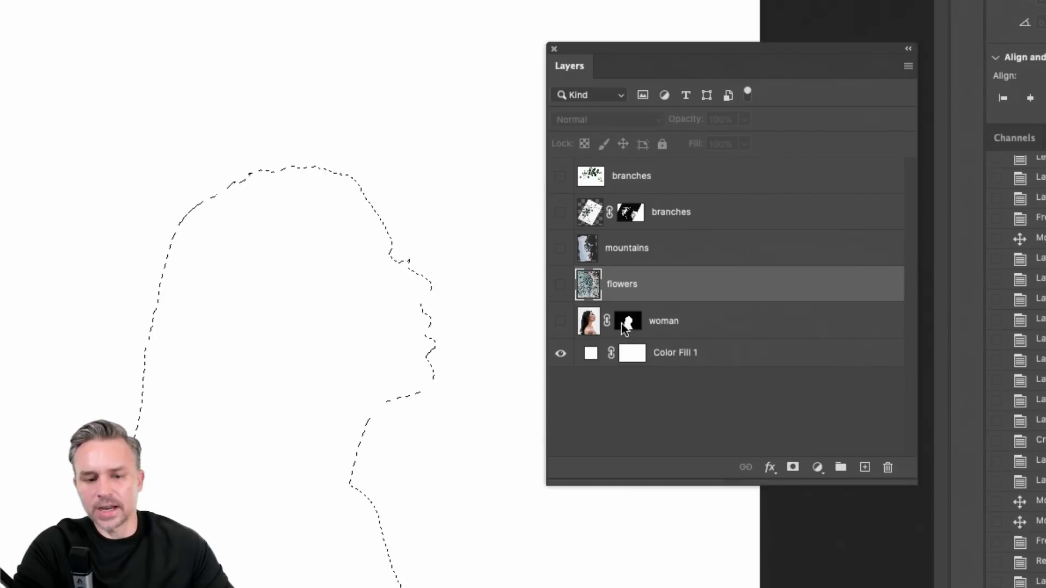
{"action": "left_click", "coordinate": [707, 329]}
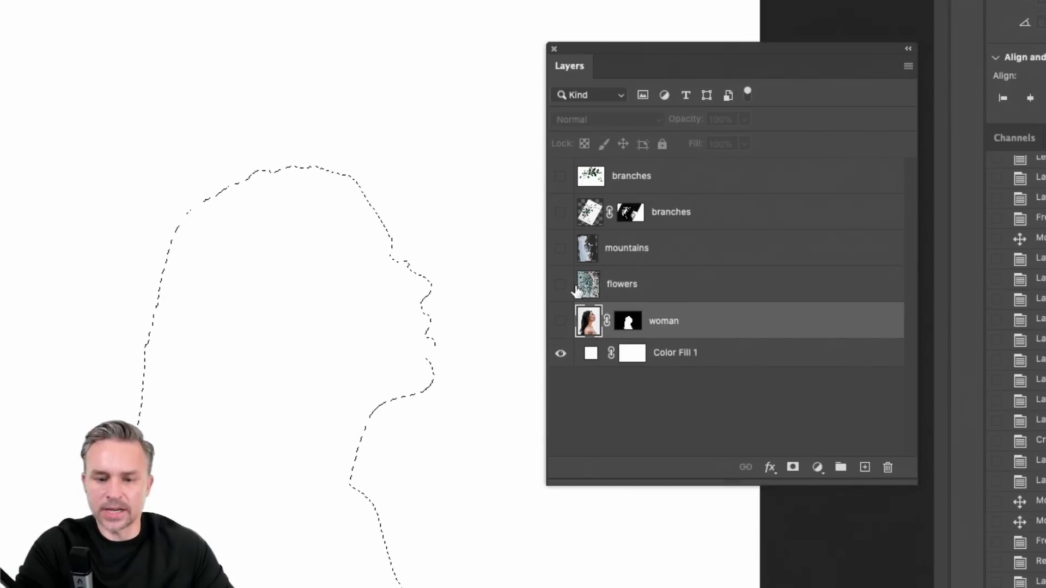
{"action": "left_click", "coordinate": [619, 290]}
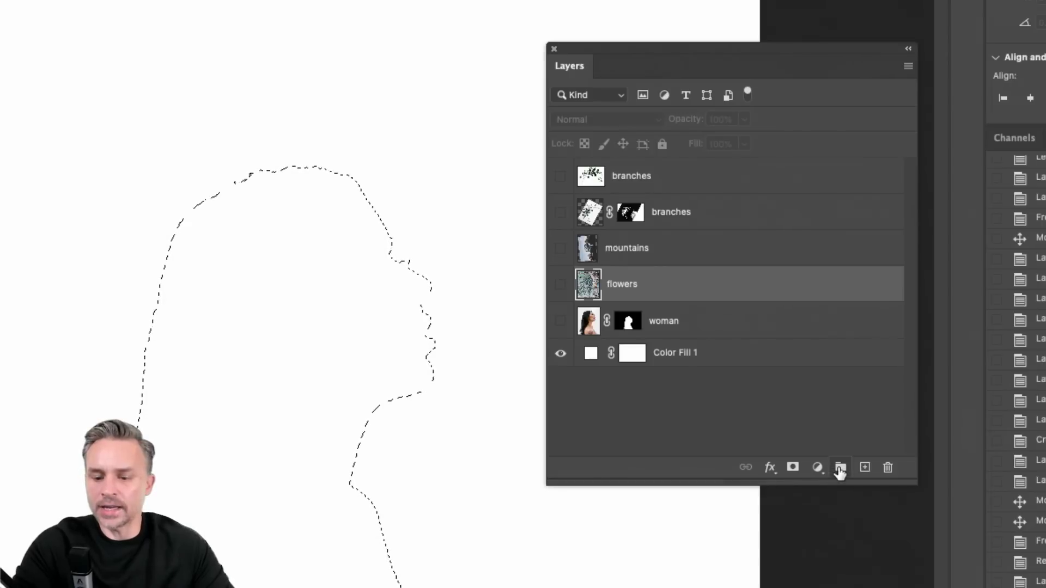
Create a group named 'Face' masked to the silhouette and move the visible flowers layer into it.
{"action": "left_click", "coordinate": [840, 468]}
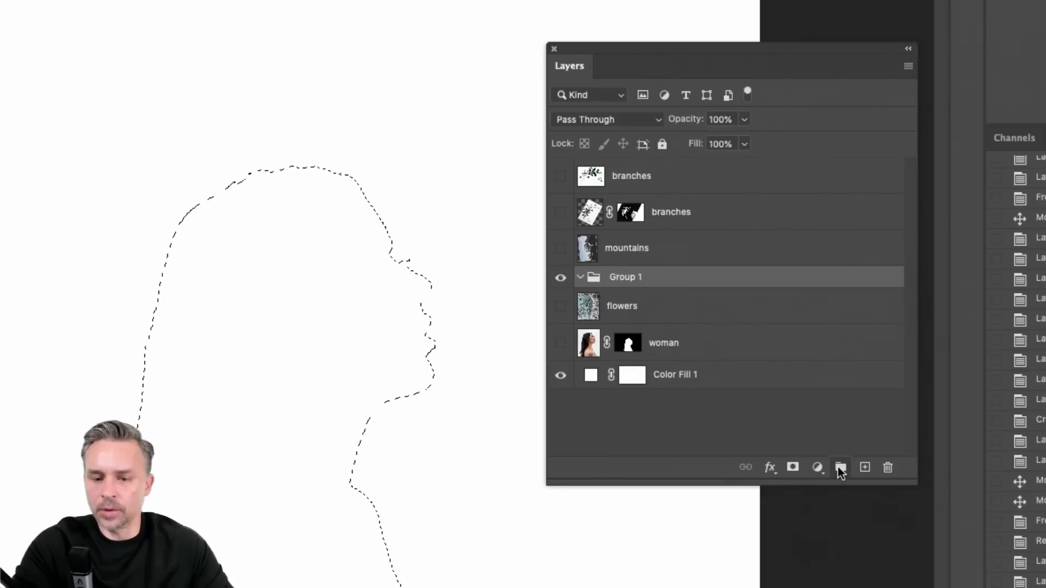
{"action": "double_click", "coordinate": [616, 278]}
{"action": "type", "text": "Face"}
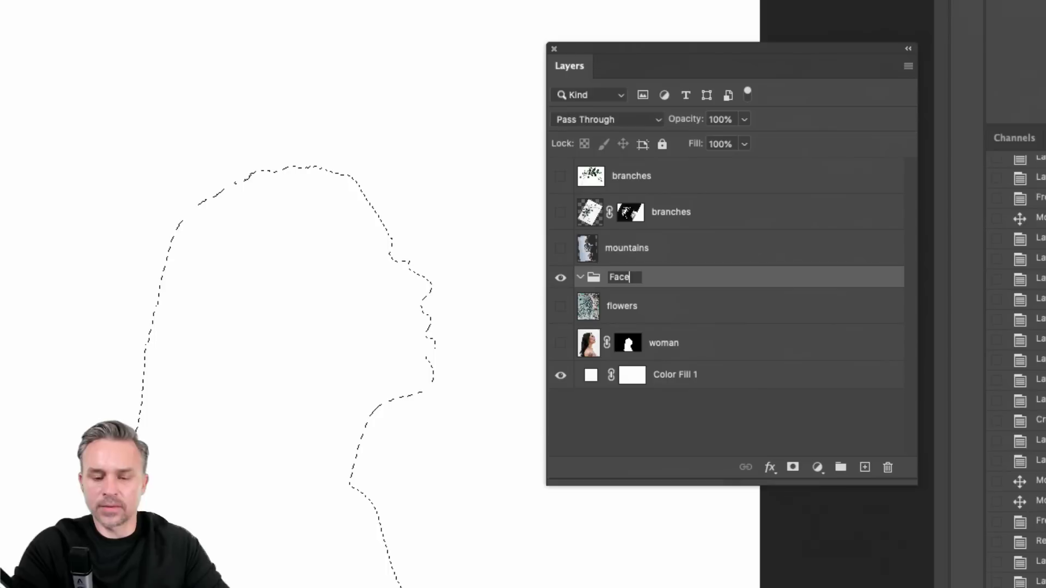
{"action": "key", "text": "Return"}
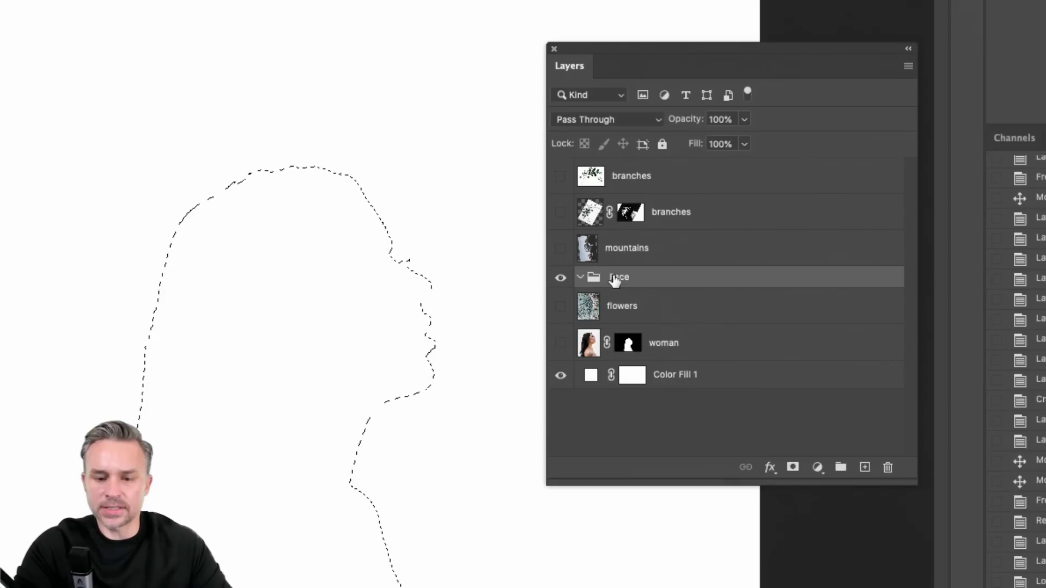
{"action": "left_click", "coordinate": [792, 469]}
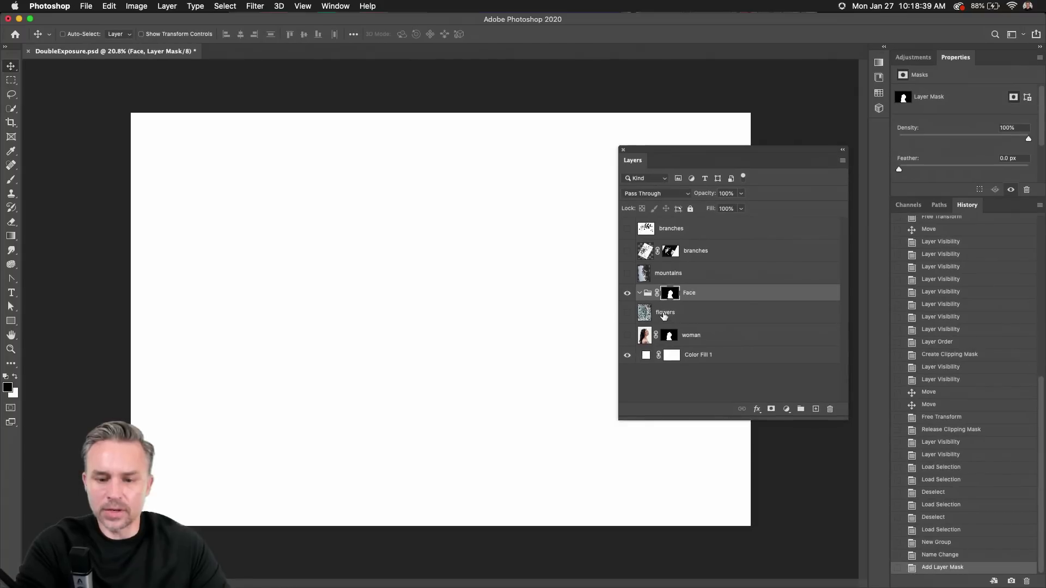
{"action": "mouse_move", "coordinate": [663, 316]}
{"action": "left_mouse_down"}
{"action": "mouse_move", "coordinate": [660, 265]}
{"action": "mouse_move", "coordinate": [679, 322]}
{"action": "left_mouse_up"}
{"action": "left_click", "coordinate": [628, 273]}
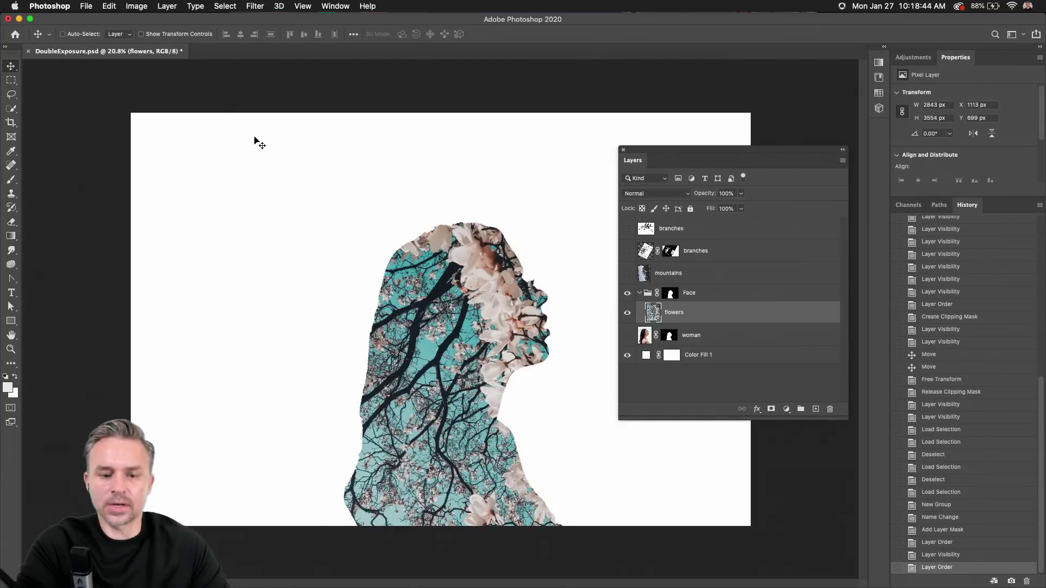
Move the flowers up, then show the mountains layer and place it in the Face group above flowers.
{"action": "left_click_drag", "start_coordinate": [329, 231], "coordinate": [448, 281]}
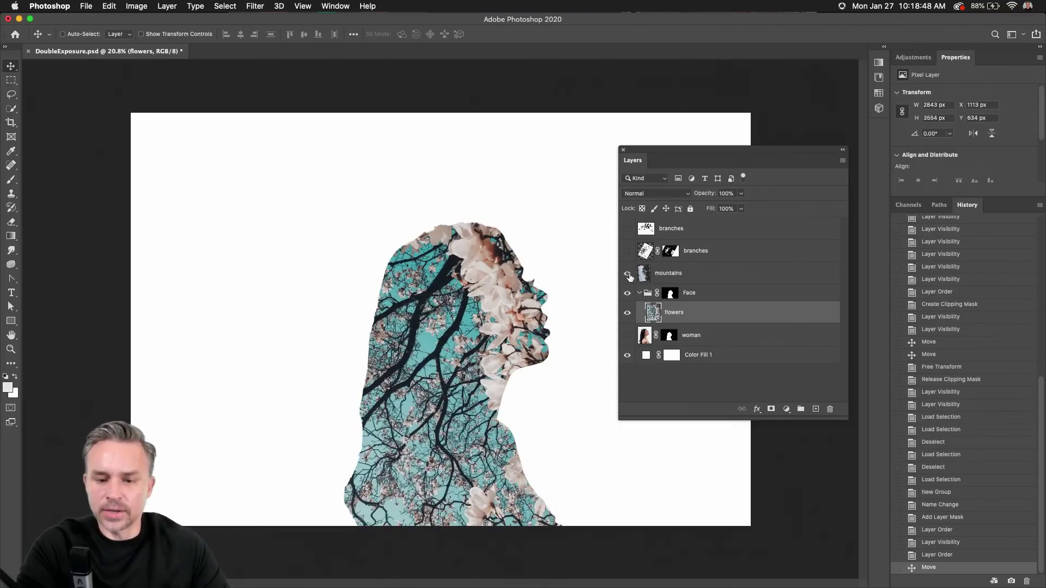
{"action": "left_click", "coordinate": [628, 275]}
{"action": "left_click", "coordinate": [675, 280]}
{"action": "left_click_drag", "start_coordinate": [696, 277], "coordinate": [673, 302]}
{"action": "left_click_drag", "start_coordinate": [411, 222], "coordinate": [397, 264]}
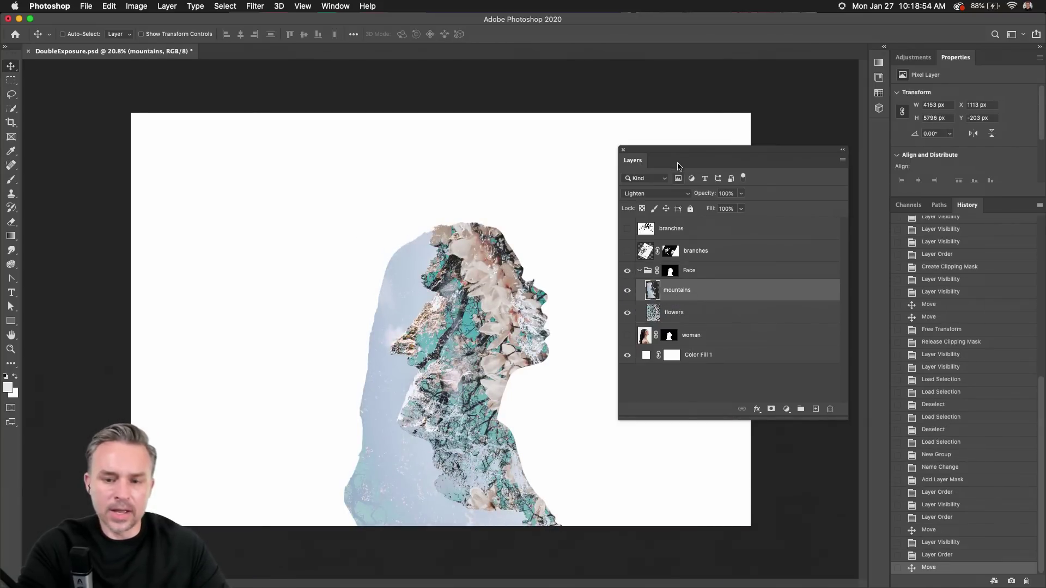
Rearrange the Layers panel and select the Face group's mask.
{"action": "left_click_drag", "start_coordinate": [678, 163], "coordinate": [679, 149]}
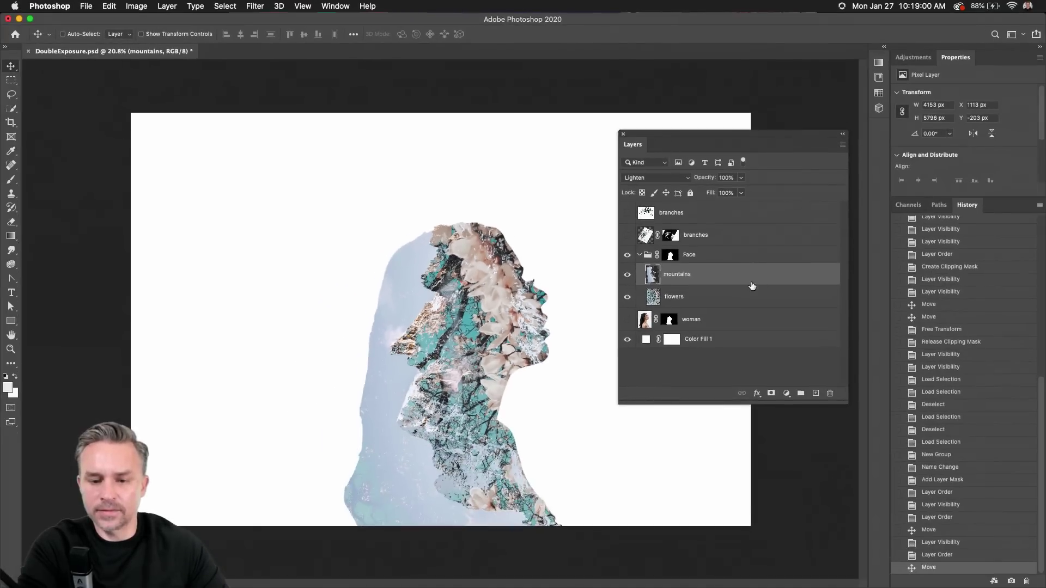
{"action": "left_click", "coordinate": [685, 295]}
{"action": "left_click", "coordinate": [701, 279]}
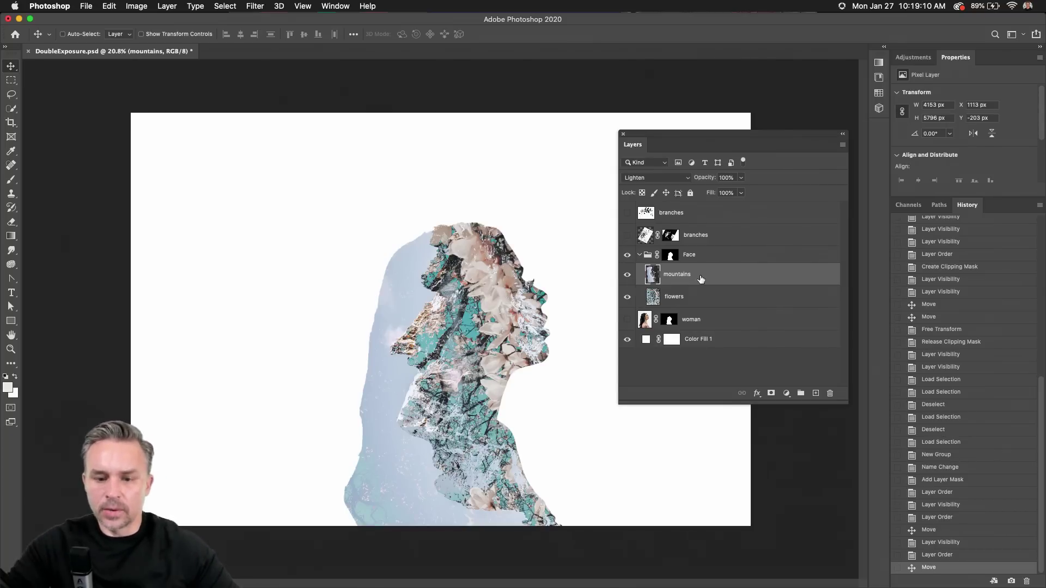
{"action": "left_click", "coordinate": [675, 258]}
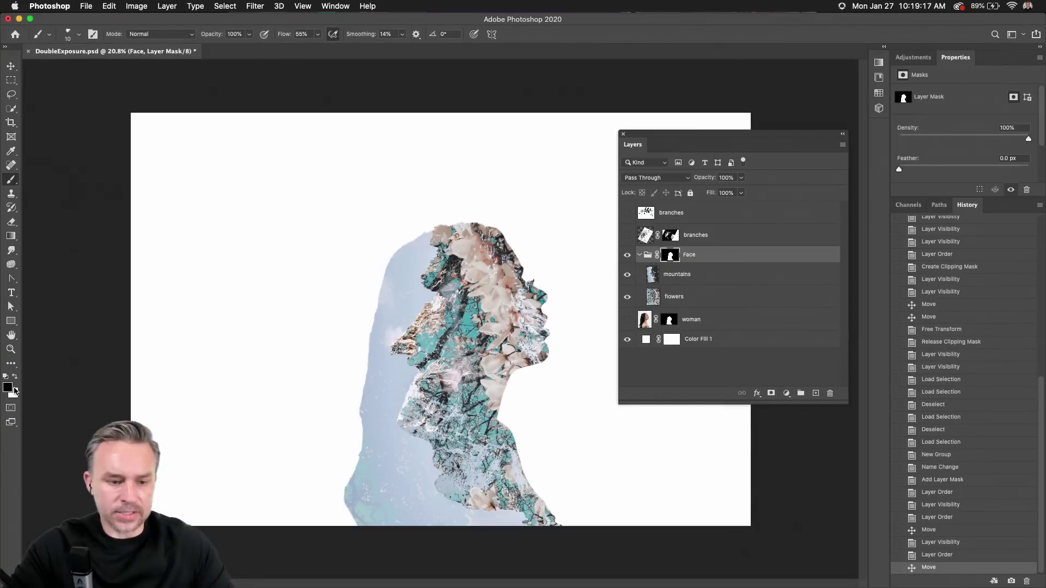
Paint the Face mask with an enlarged soft brush to spray texture left of the head.
{"action": "left_click", "coordinate": [14, 377]}
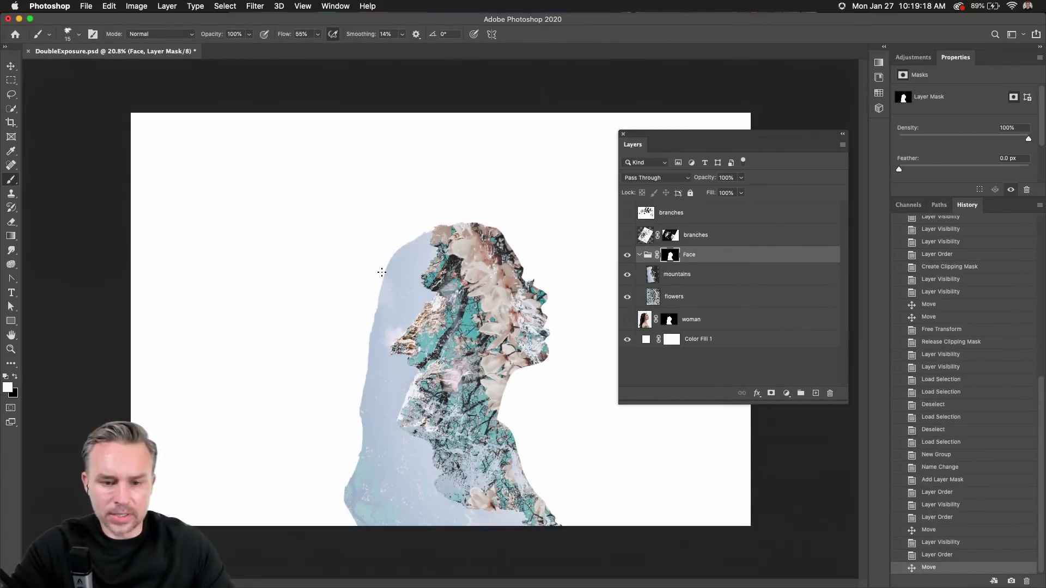
{"action": "key", "text": "bracketright"}
{"action": "key", "text": "bracketright"}
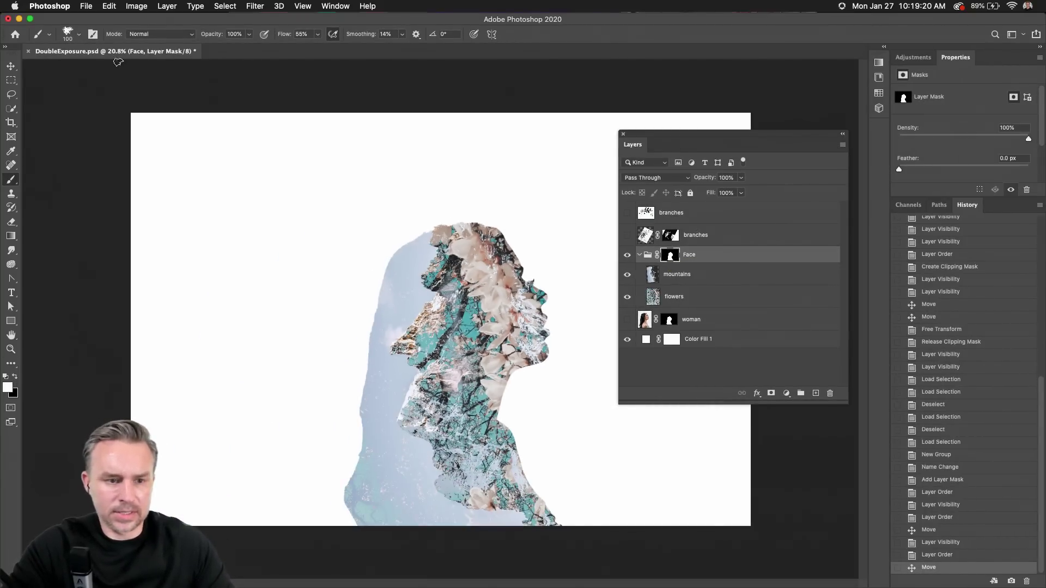
{"action": "mouse_move", "coordinate": [380, 286]}
{"action": "left_mouse_down"}
{"action": "mouse_move", "coordinate": [349, 312]}
{"action": "mouse_move", "coordinate": [385, 280]}
{"action": "mouse_move", "coordinate": [362, 304]}
{"action": "mouse_move", "coordinate": [377, 273]}
{"action": "mouse_move", "coordinate": [354, 312]}
{"action": "mouse_move", "coordinate": [374, 300]}
{"action": "mouse_move", "coordinate": [389, 273]}
{"action": "mouse_move", "coordinate": [339, 322]}
{"action": "mouse_move", "coordinate": [359, 328]}
{"action": "mouse_move", "coordinate": [347, 355]}
{"action": "left_mouse_up"}
{"action": "key", "text": "bracketright"}
{"action": "key", "text": "bracketright"}
{"action": "key", "text": "bracketright"}
{"action": "key", "text": "bracketright"}
{"action": "key", "text": "bracketright"}
{"action": "key", "text": "bracketright"}
{"action": "key", "text": "bracketright"}
{"action": "key", "text": "bracketright"}
{"action": "key", "text": "bracketright"}
{"action": "key", "text": "bracketright"}
{"action": "mouse_move", "coordinate": [343, 342]}
{"action": "left_mouse_down"}
{"action": "mouse_move", "coordinate": [363, 302]}
{"action": "mouse_move", "coordinate": [421, 283]}
{"action": "mouse_move", "coordinate": [306, 325]}
{"action": "mouse_move", "coordinate": [390, 341]}
{"action": "mouse_move", "coordinate": [358, 367]}
{"action": "mouse_move", "coordinate": [369, 369]}
{"action": "mouse_move", "coordinate": [368, 403]}
{"action": "mouse_move", "coordinate": [314, 447]}
{"action": "mouse_move", "coordinate": [362, 376]}
{"action": "mouse_move", "coordinate": [318, 354]}
{"action": "mouse_move", "coordinate": [308, 372]}
{"action": "mouse_move", "coordinate": [383, 394]}
{"action": "mouse_move", "coordinate": [343, 417]}
{"action": "mouse_move", "coordinate": [293, 404]}
{"action": "mouse_move", "coordinate": [304, 400]}
{"action": "mouse_move", "coordinate": [218, 429]}
{"action": "mouse_move", "coordinate": [301, 421]}
{"action": "mouse_move", "coordinate": [286, 439]}
{"action": "mouse_move", "coordinate": [318, 435]}
{"action": "mouse_move", "coordinate": [304, 463]}
{"action": "mouse_move", "coordinate": [394, 447]}
{"action": "mouse_move", "coordinate": [309, 483]}
{"action": "mouse_move", "coordinate": [386, 471]}
{"action": "mouse_move", "coordinate": [329, 507]}
{"action": "mouse_move", "coordinate": [362, 494]}
{"action": "mouse_move", "coordinate": [346, 500]}
{"action": "mouse_move", "coordinate": [352, 466]}
{"action": "mouse_move", "coordinate": [324, 478]}
{"action": "mouse_move", "coordinate": [369, 465]}
{"action": "mouse_move", "coordinate": [305, 468]}
{"action": "left_mouse_up"}
{"action": "left_click_drag", "start_coordinate": [305, 469], "coordinate": [273, 455]}
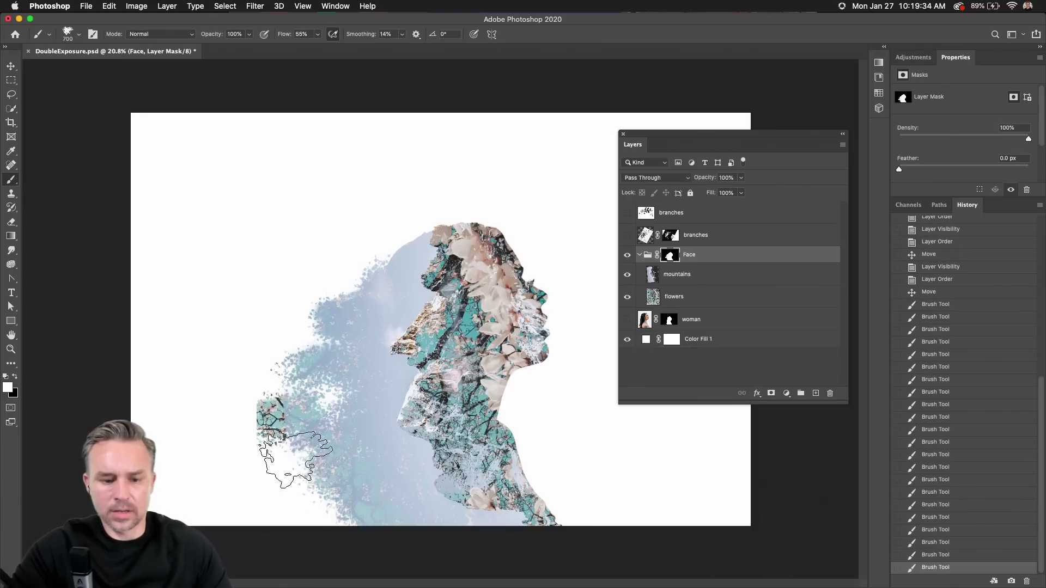
{"action": "mouse_move", "coordinate": [209, 404]}
{"action": "left_mouse_down"}
{"action": "mouse_move", "coordinate": [269, 420]}
{"action": "mouse_move", "coordinate": [310, 395]}
{"action": "left_mouse_up"}
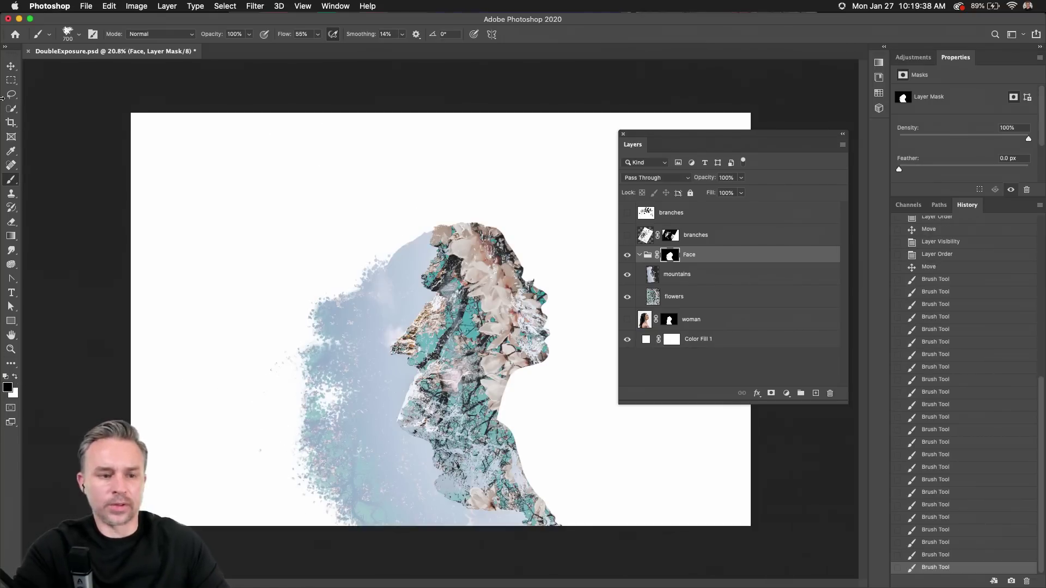
Switch to the Move tool and select the woman layer.
{"action": "left_click", "coordinate": [11, 66]}
{"action": "left_click", "coordinate": [738, 254]}
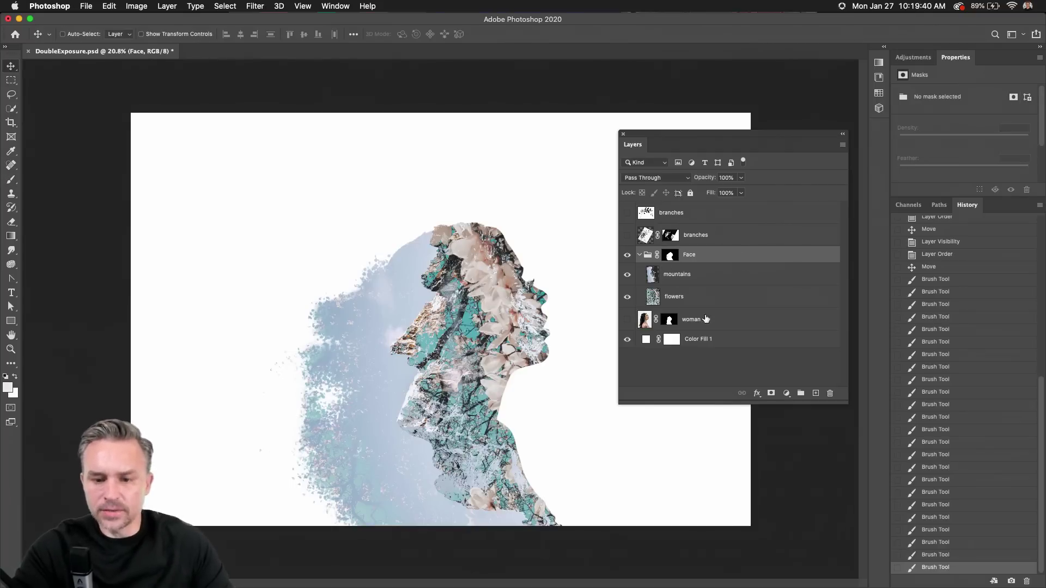
{"action": "left_click", "coordinate": [715, 320]}
Put a Lighten-blended copy of the woman above the Face group and show the branches layer.
{"action": "key", "text": "super+j"}
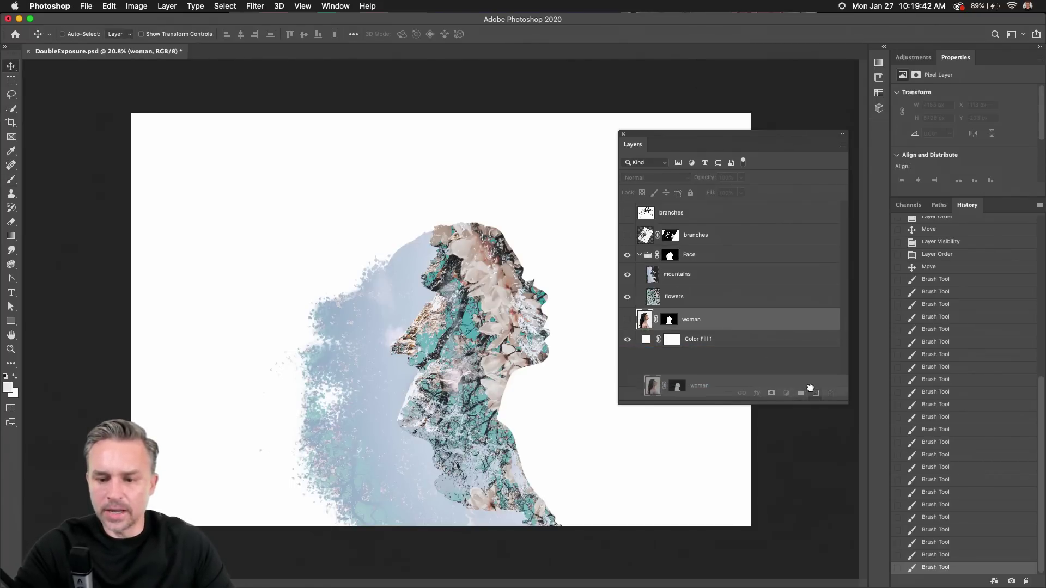
{"action": "left_click_drag", "start_coordinate": [715, 320], "coordinate": [708, 249]}
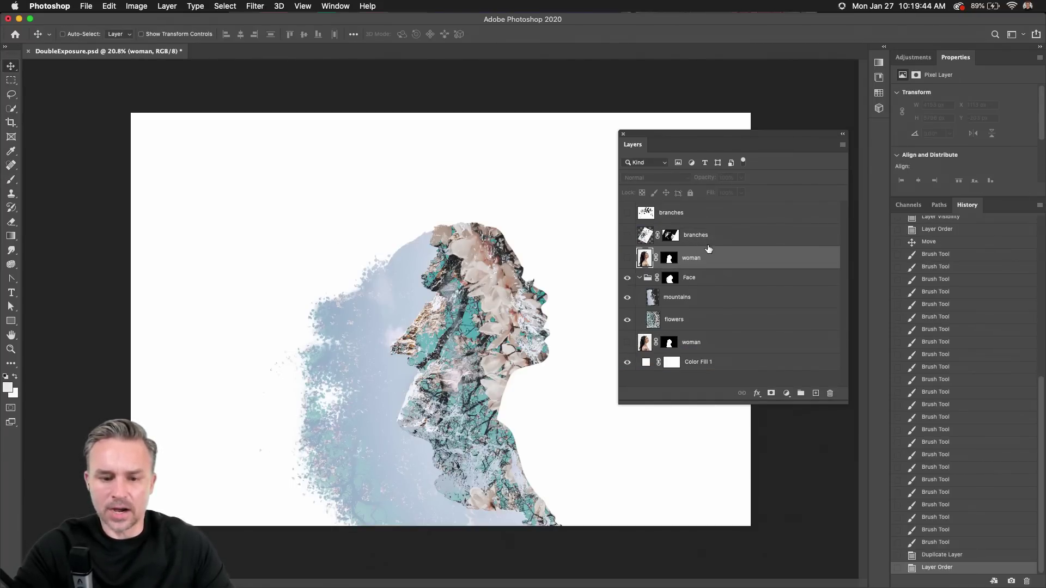
{"action": "left_click", "coordinate": [627, 259]}
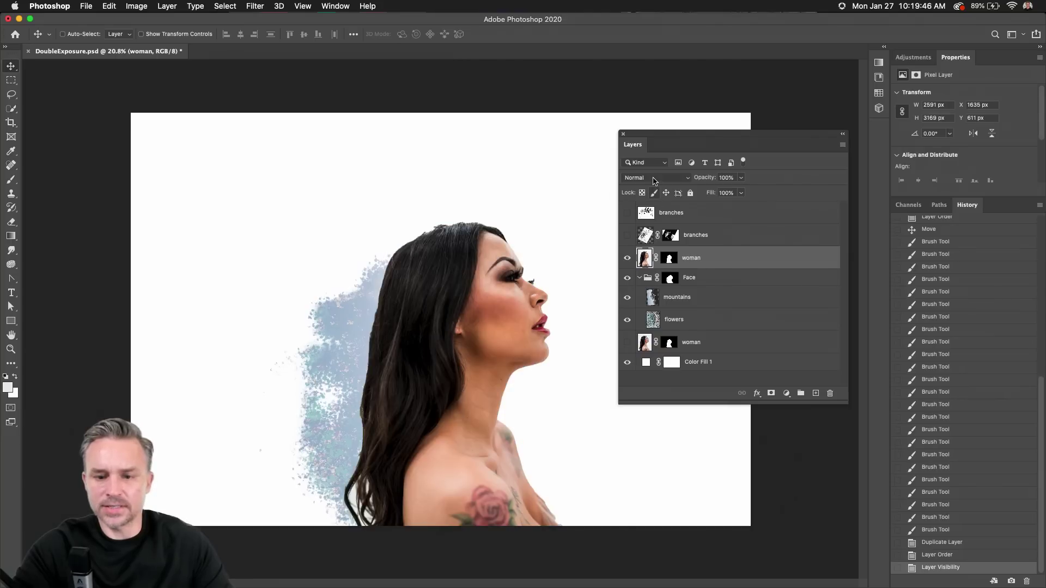
{"action": "left_click", "coordinate": [654, 180]}
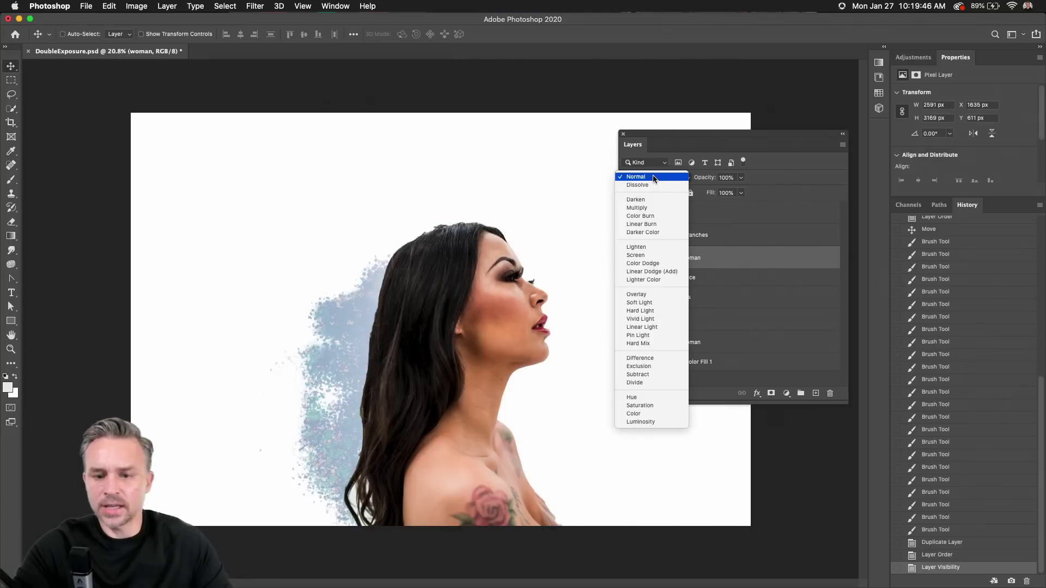
{"action": "left_click", "coordinate": [645, 248]}
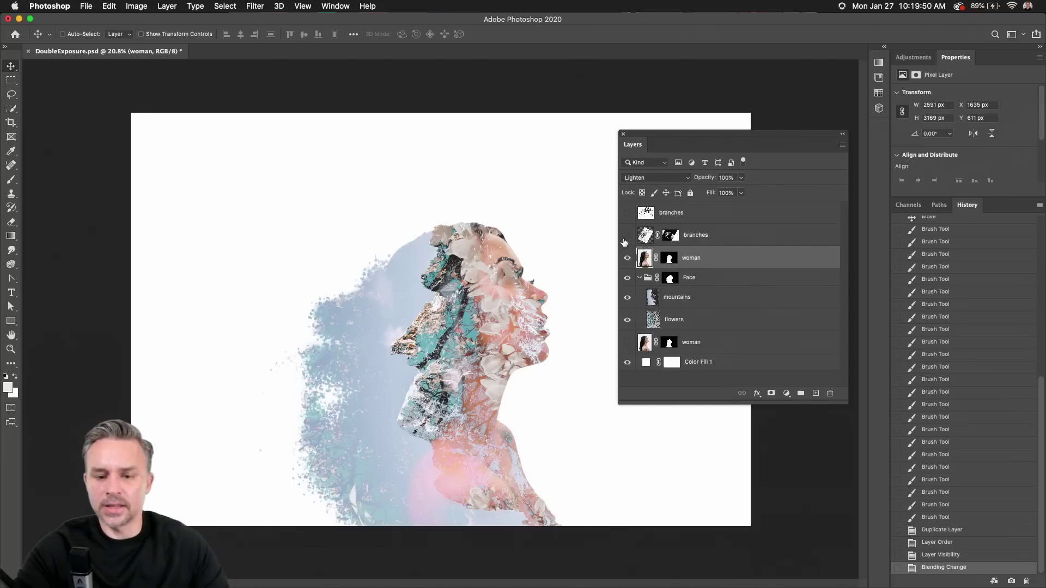
{"action": "left_click", "coordinate": [627, 236]}
{"action": "left_click", "coordinate": [708, 238]}
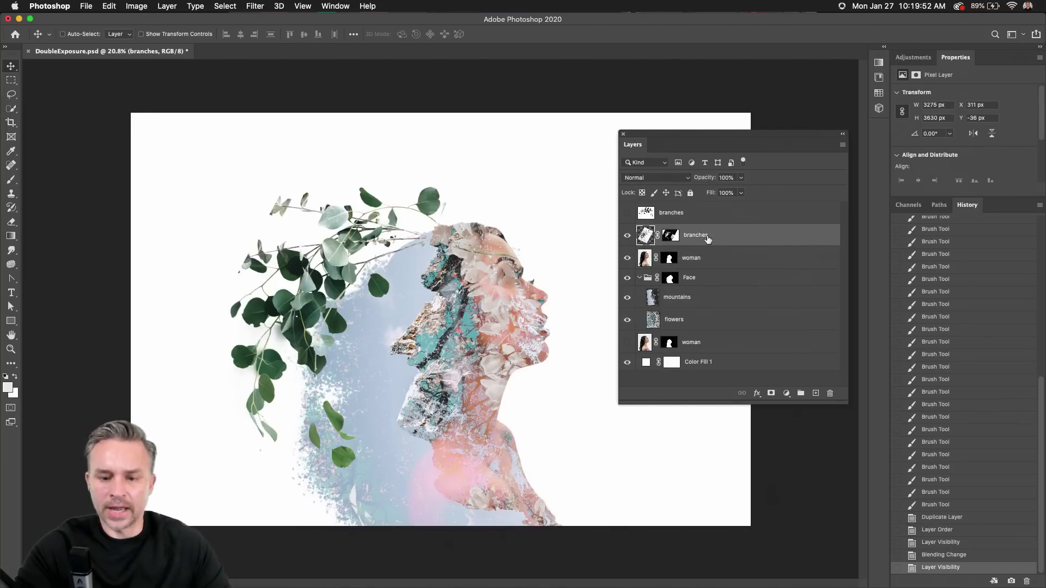
Scale the eucalyptus branches down to about 81% and shift them up slightly.
{"action": "left_click_drag", "start_coordinate": [258, 232], "coordinate": [253, 245]}
{"action": "key", "text": "super+t"}
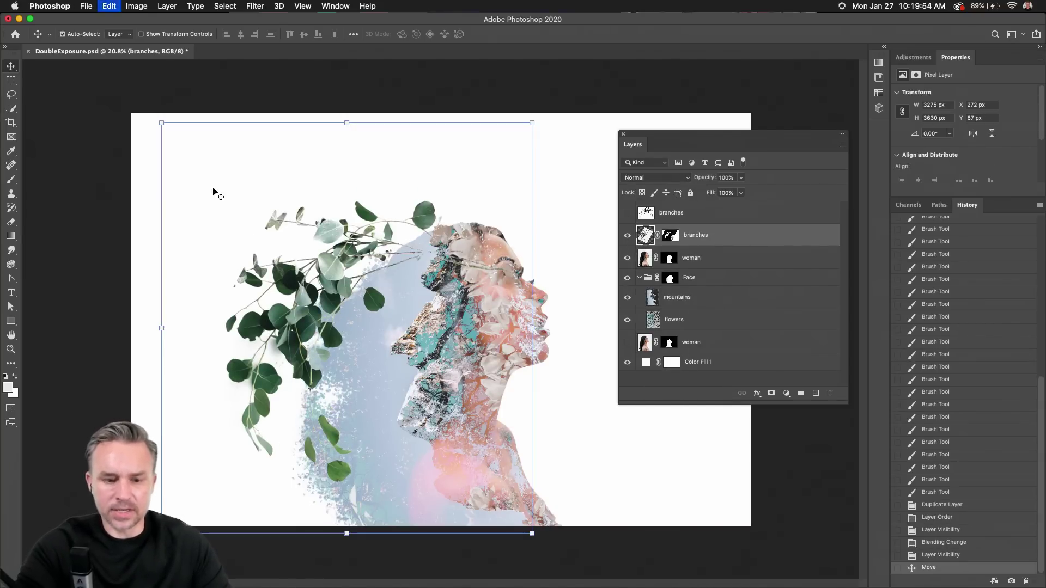
{"action": "left_click_drag", "start_coordinate": [161, 121], "coordinate": [226, 357]}
{"action": "key", "text": "Return"}
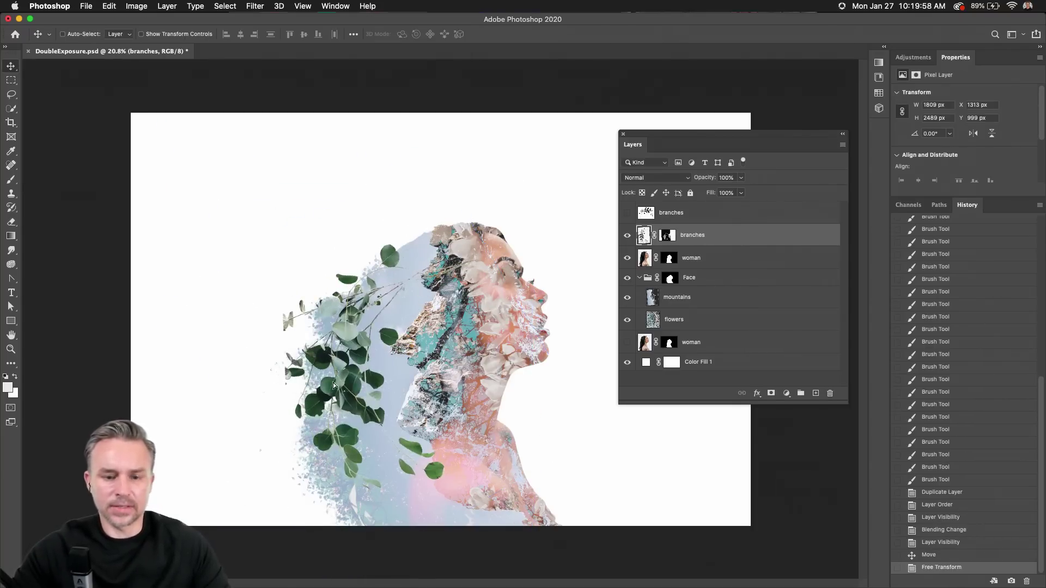
{"action": "left_click_drag", "start_coordinate": [313, 375], "coordinate": [313, 345]}
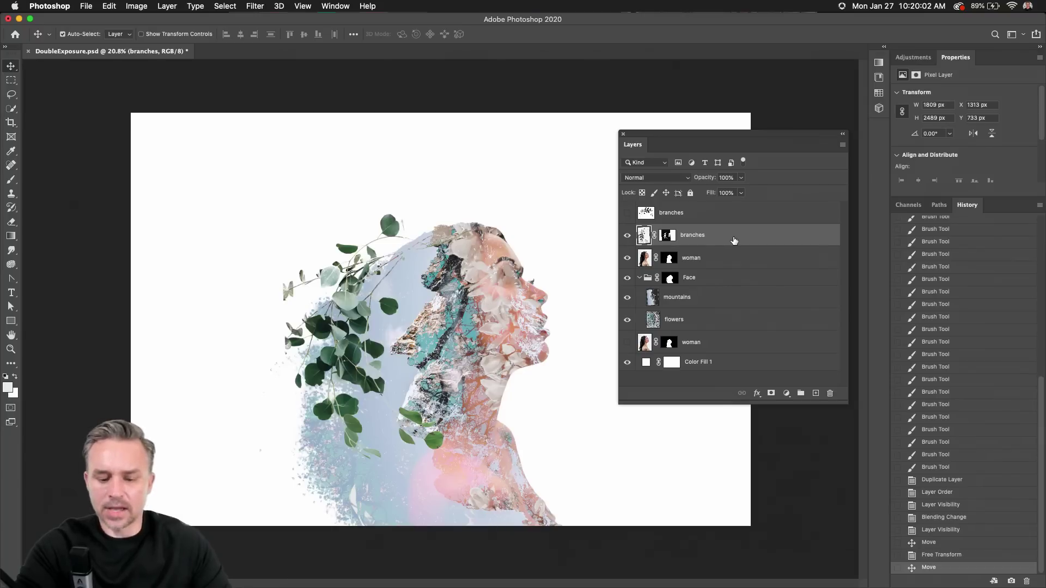
Duplicate the branches into the Face group, set the copy to Color Dodge, and position it in the face.
{"action": "key", "text": "super+j"}
{"action": "left_click_drag", "start_coordinate": [734, 238], "coordinate": [722, 303]}
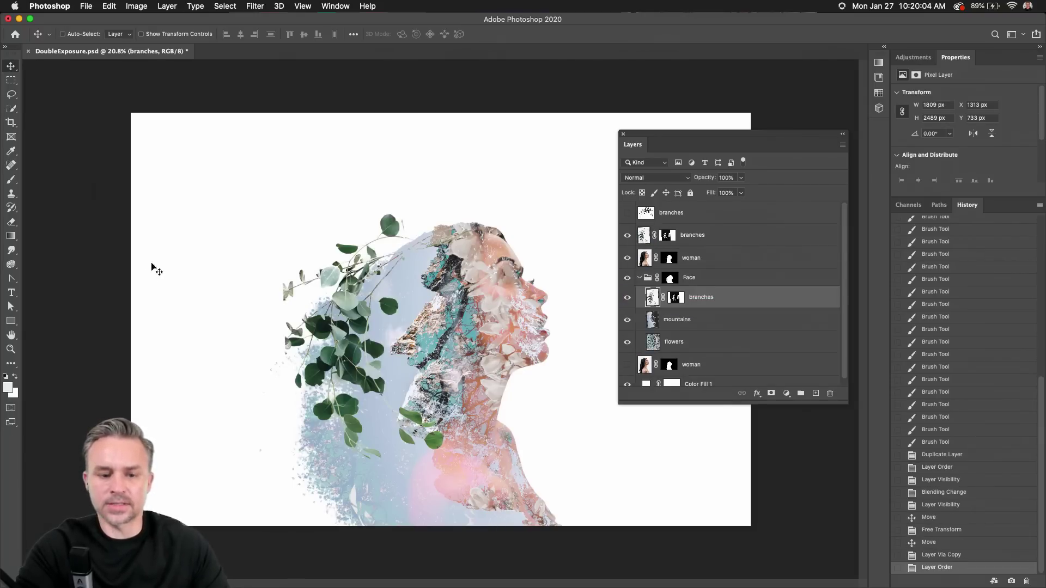
{"action": "left_click_drag", "start_coordinate": [208, 258], "coordinate": [267, 299]}
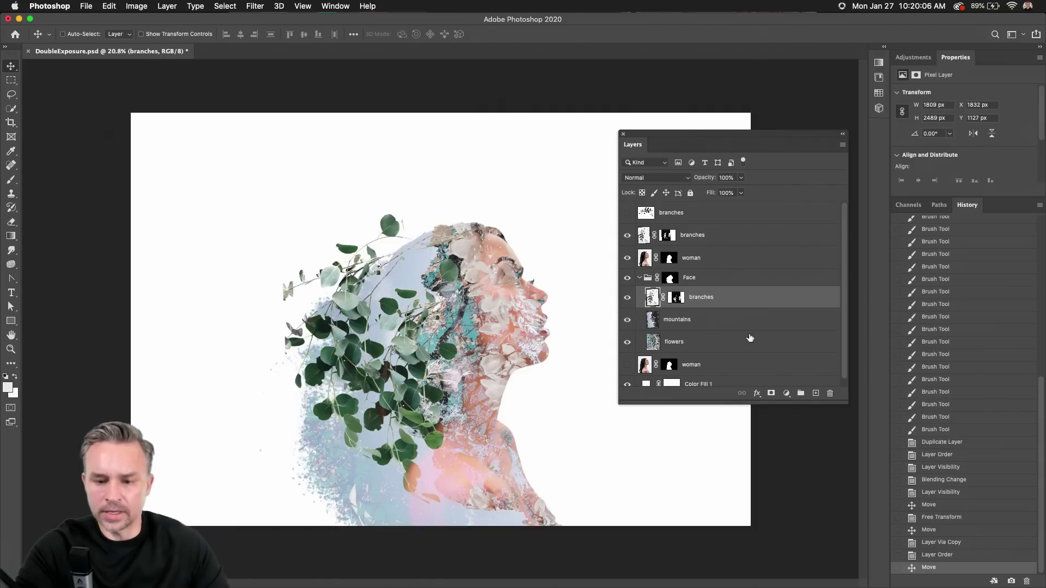
{"action": "left_click", "coordinate": [686, 347]}
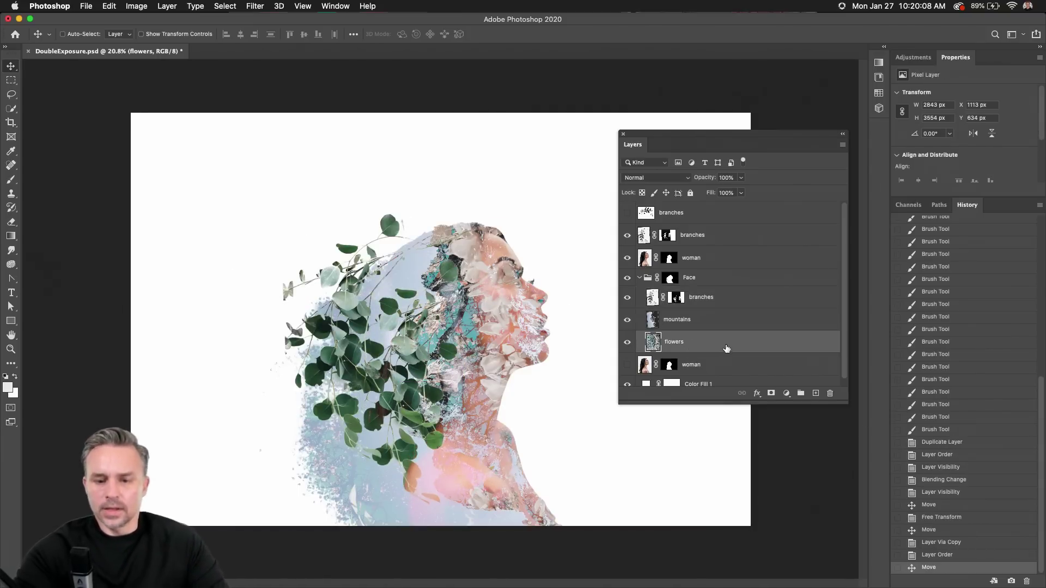
{"action": "left_click", "coordinate": [724, 304]}
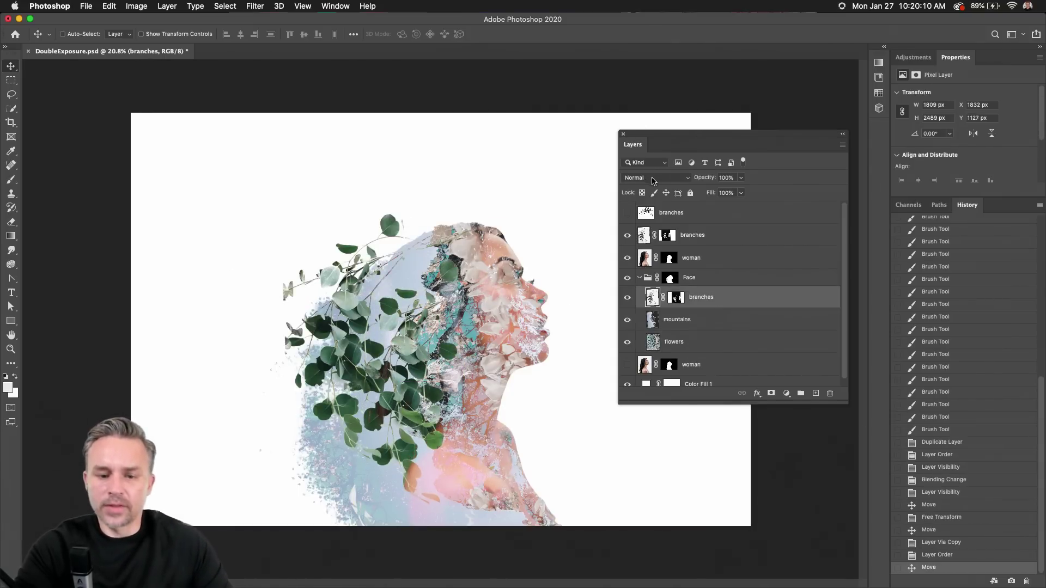
{"action": "left_click", "coordinate": [654, 180]}
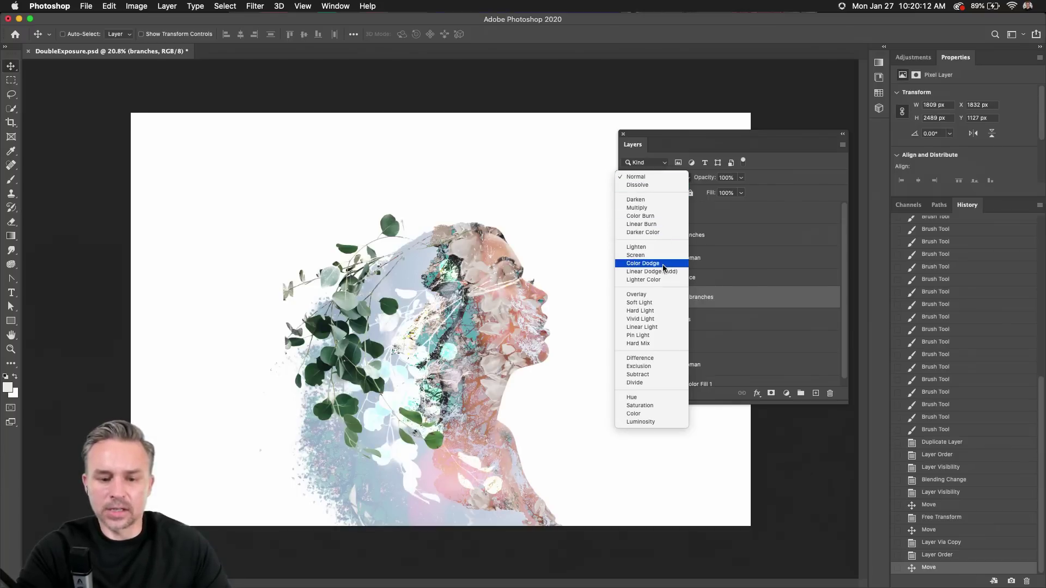
{"action": "key", "text": "Return"}
{"action": "mouse_move", "coordinate": [372, 308]}
{"action": "left_mouse_down"}
{"action": "mouse_move", "coordinate": [335, 324]}
{"action": "mouse_move", "coordinate": [278, 327]}
{"action": "mouse_move", "coordinate": [313, 263]}
{"action": "left_mouse_up"}
Set the top branches layer to Darken and keep the woman copy in Lighten.
{"action": "left_click", "coordinate": [729, 240]}
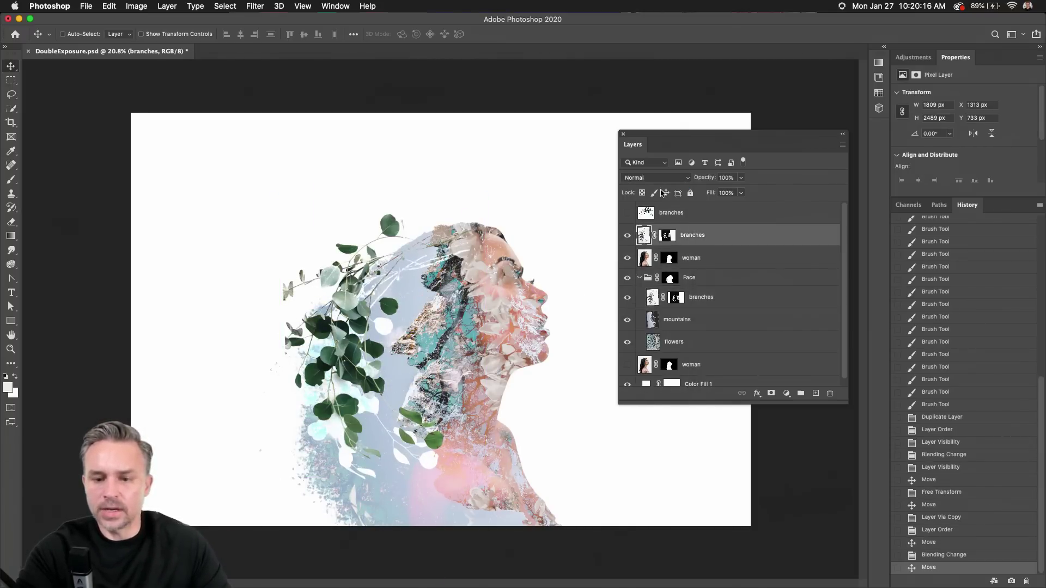
{"action": "left_click", "coordinate": [658, 180]}
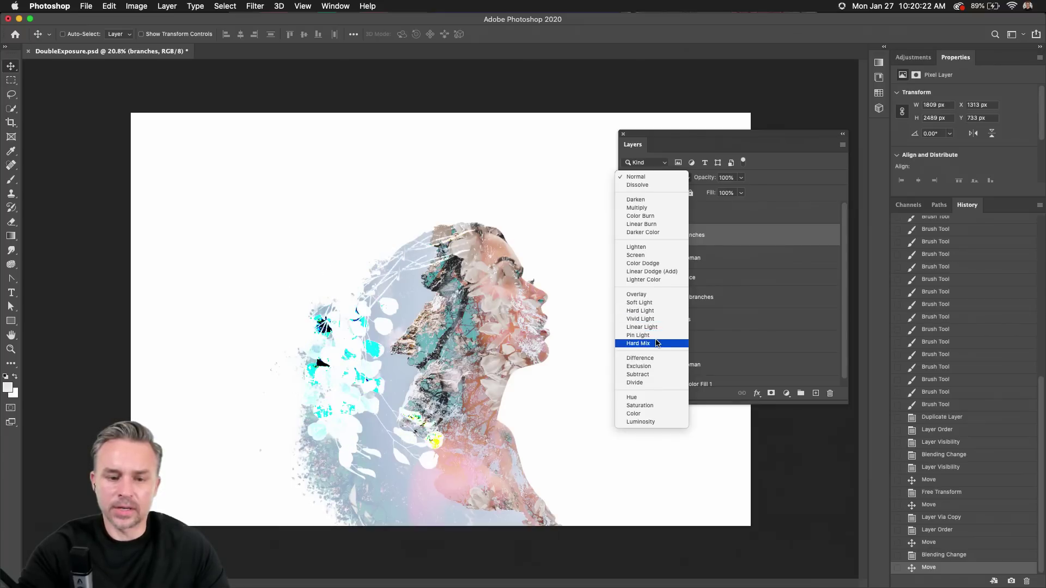
{"action": "left_click", "coordinate": [649, 203]}
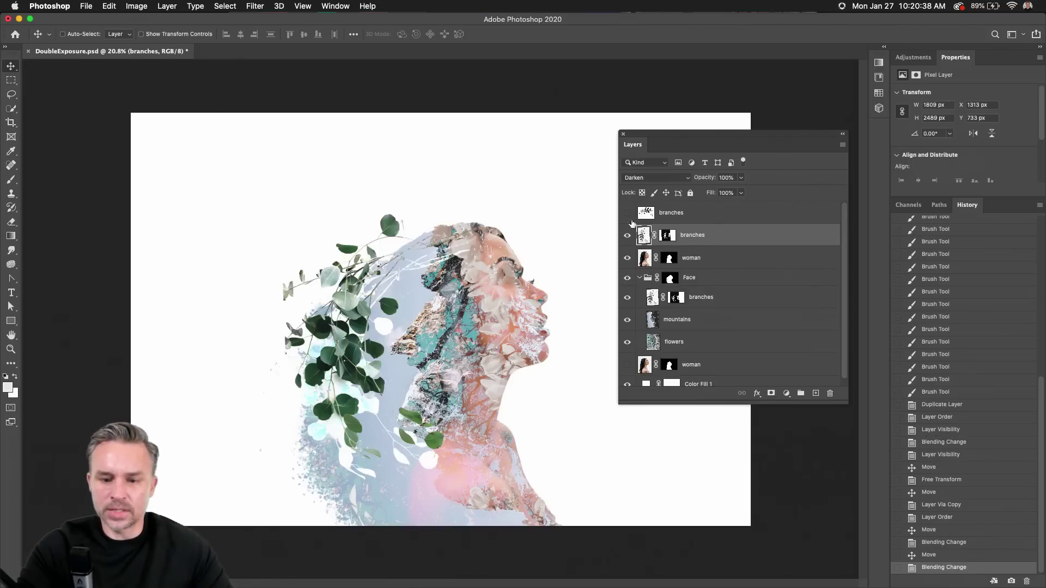
{"action": "left_click", "coordinate": [707, 265]}
{"action": "left_click", "coordinate": [656, 178]}
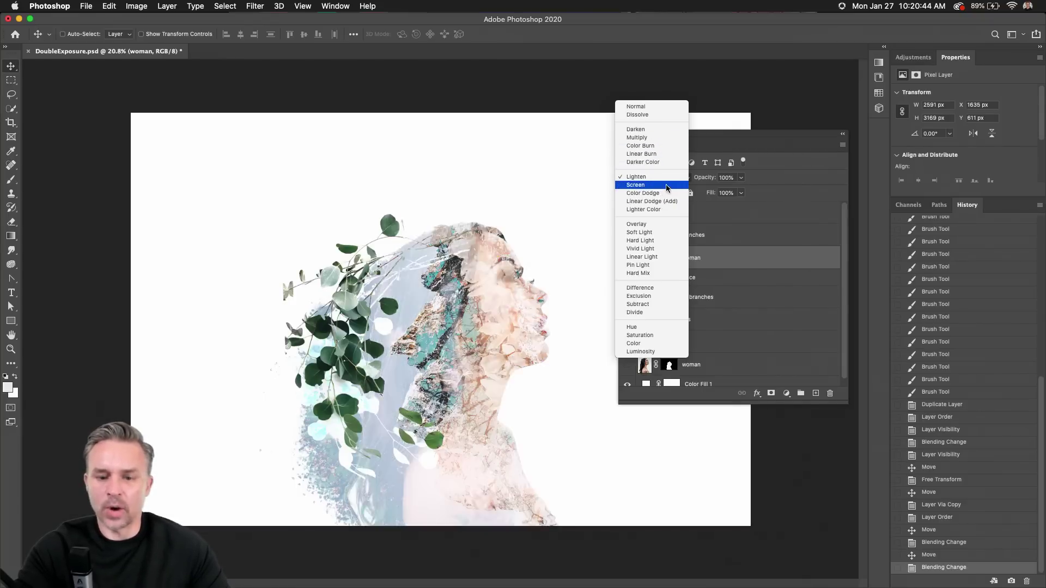
{"action": "left_click", "coordinate": [666, 181]}
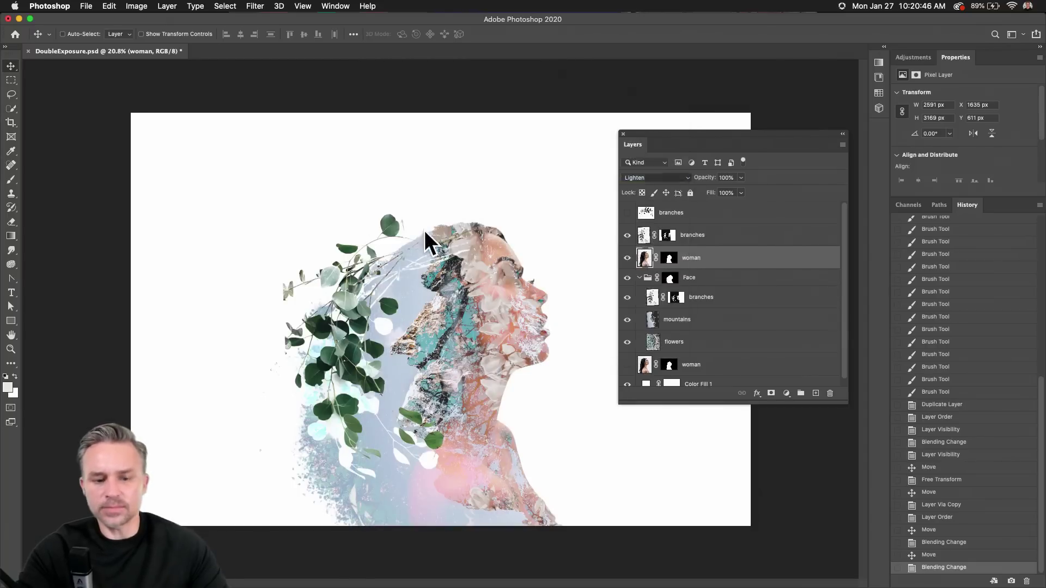
Zoom in on the portrait, raise the Layers panel, and select the top branches layer.
{"action": "scroll", "coordinate": [382, 321], "scroll_direction": "up", "scroll_amount": 3}
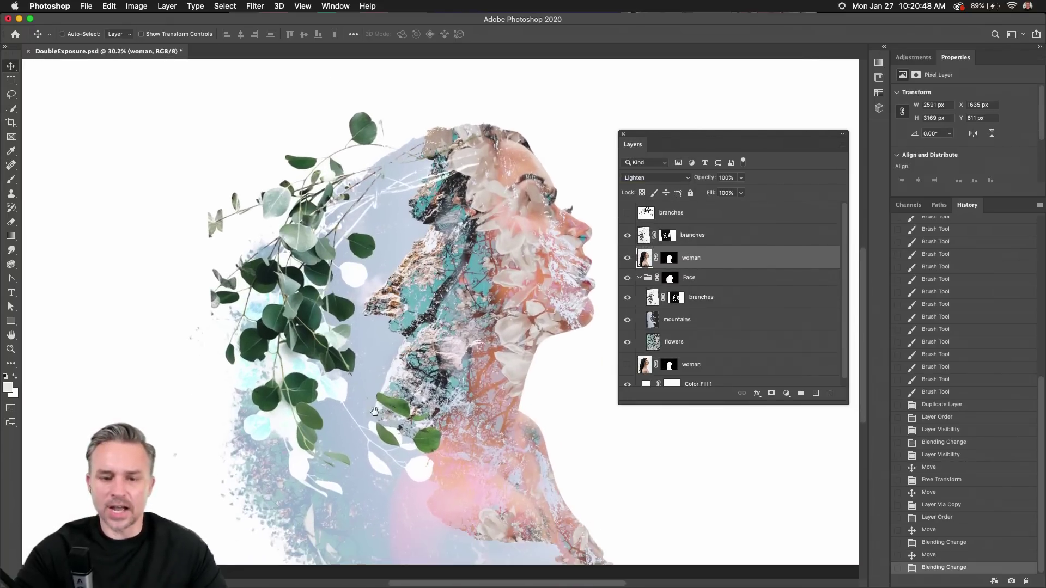
{"action": "left_click_drag", "start_coordinate": [376, 417], "coordinate": [375, 410]}
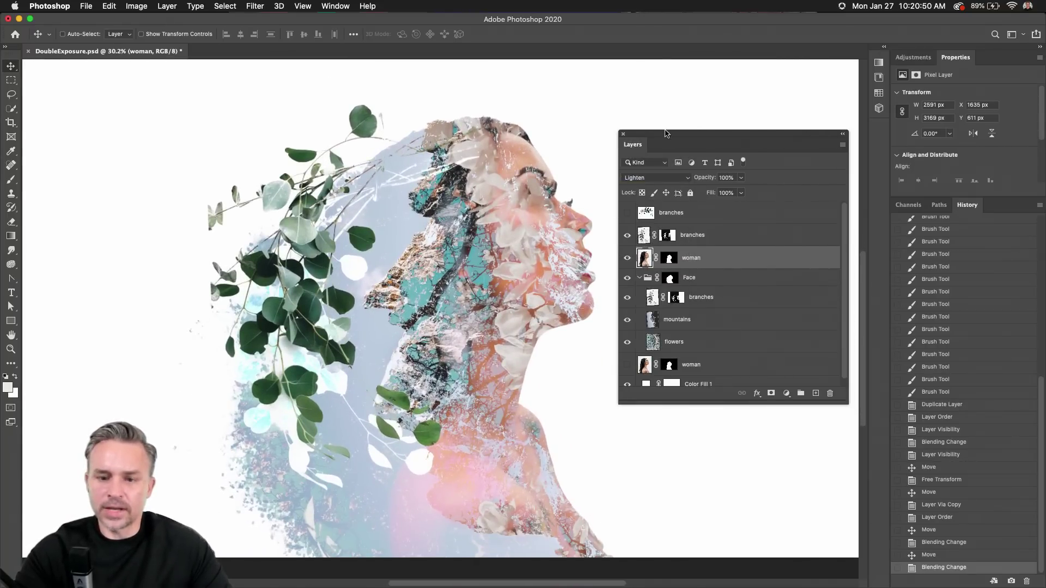
{"action": "left_click_drag", "start_coordinate": [665, 133], "coordinate": [664, 103]}
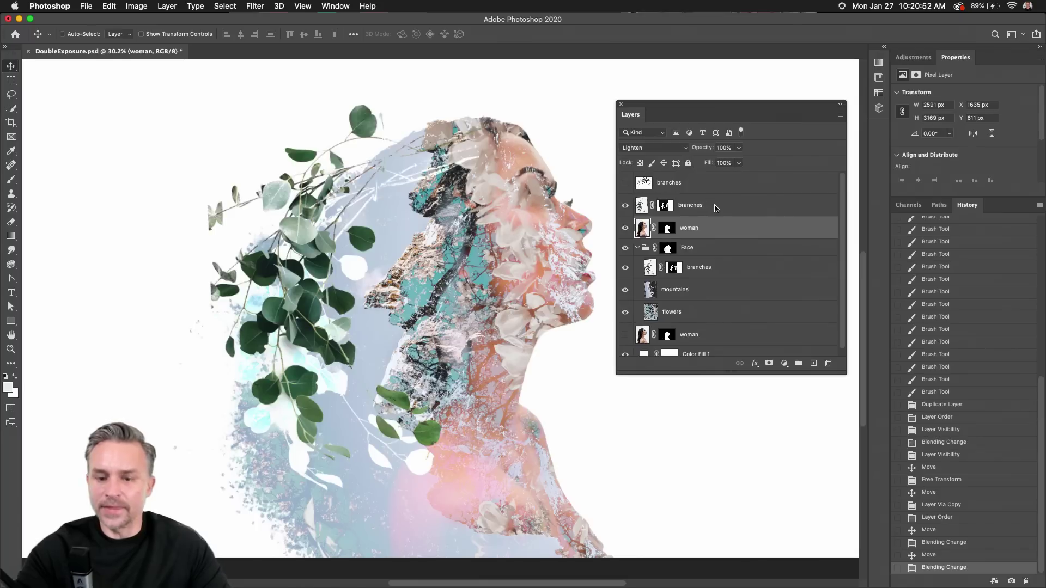
{"action": "left_click", "coordinate": [716, 207]}
Add a trial Black & White adjustment layer, then delete it.
{"action": "left_click", "coordinate": [784, 363]}
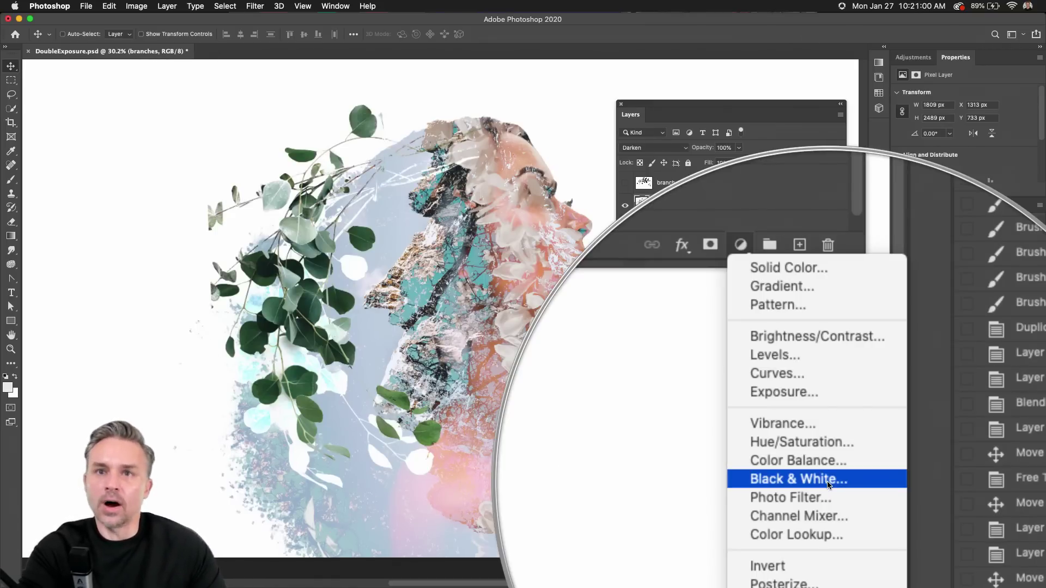
{"action": "left_click", "coordinate": [827, 482]}
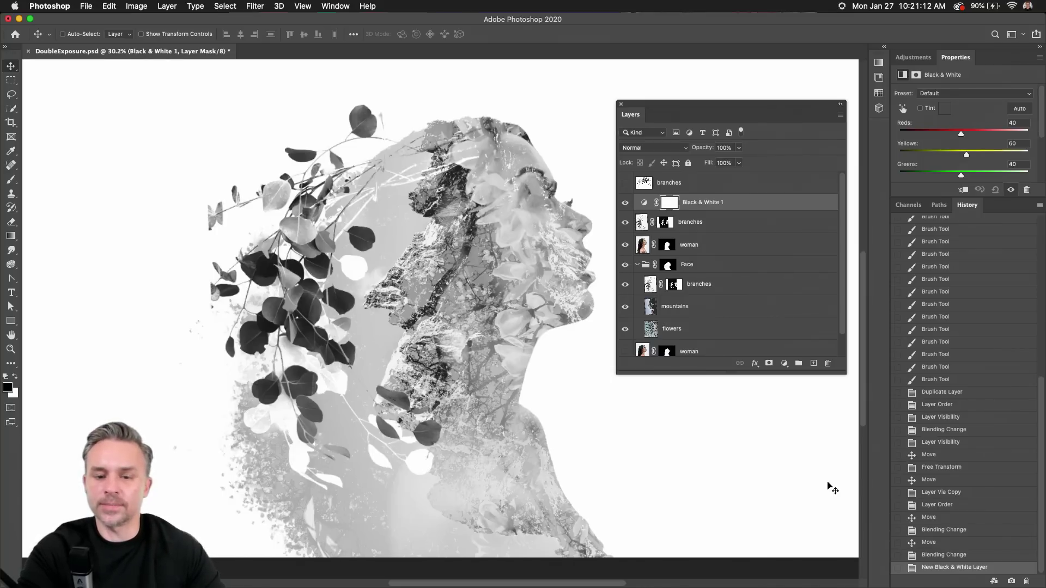
{"action": "left_click_drag", "start_coordinate": [729, 207], "coordinate": [827, 364]}
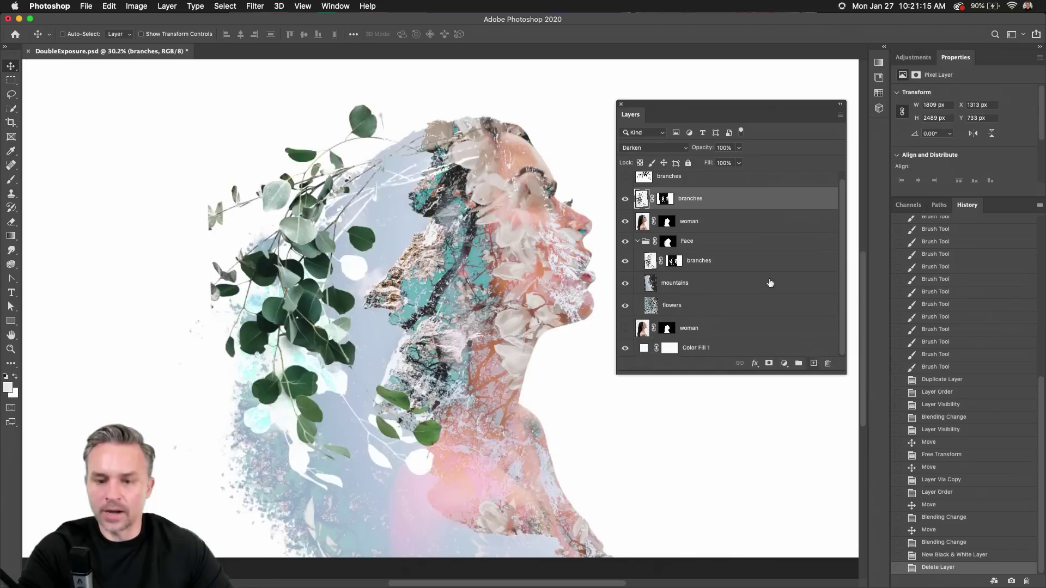
{"action": "left_click", "coordinate": [786, 364]}
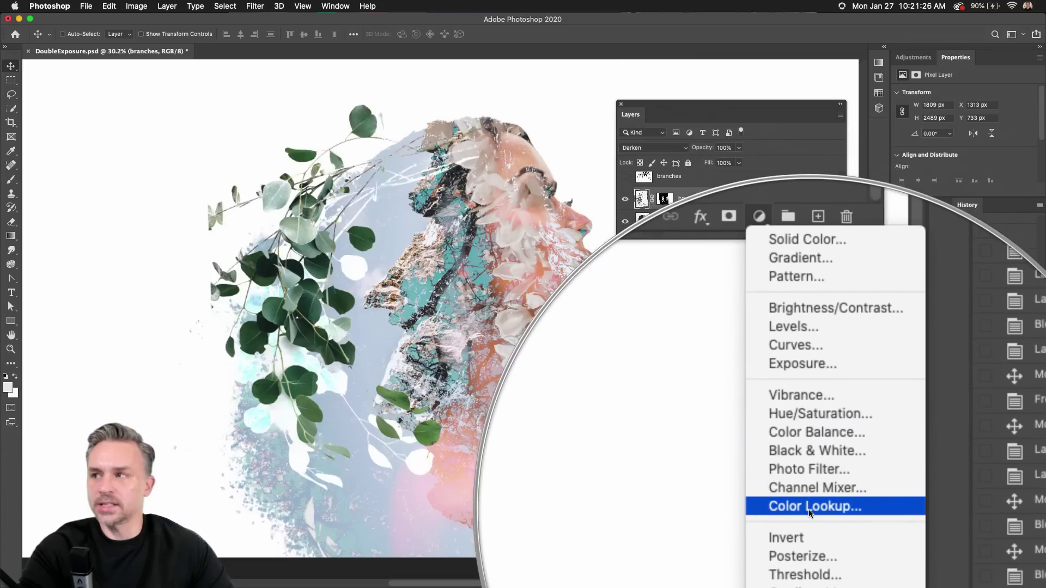
Add a Color Lookup adjustment layer with 2Strip.look, floating its Properties panel.
{"action": "left_click", "coordinate": [810, 510]}
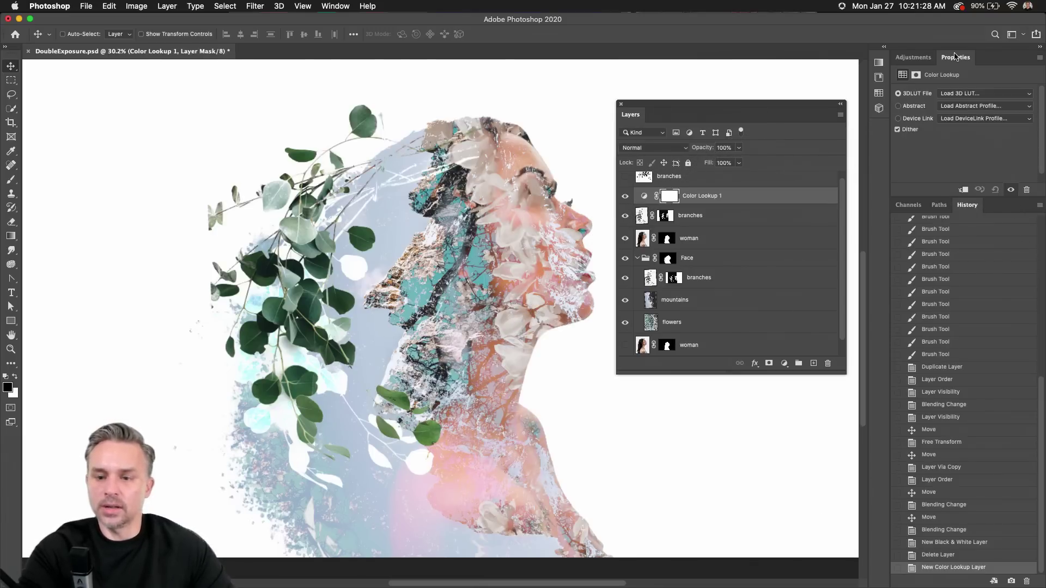
{"action": "left_click_drag", "start_coordinate": [958, 65], "coordinate": [670, 126]}
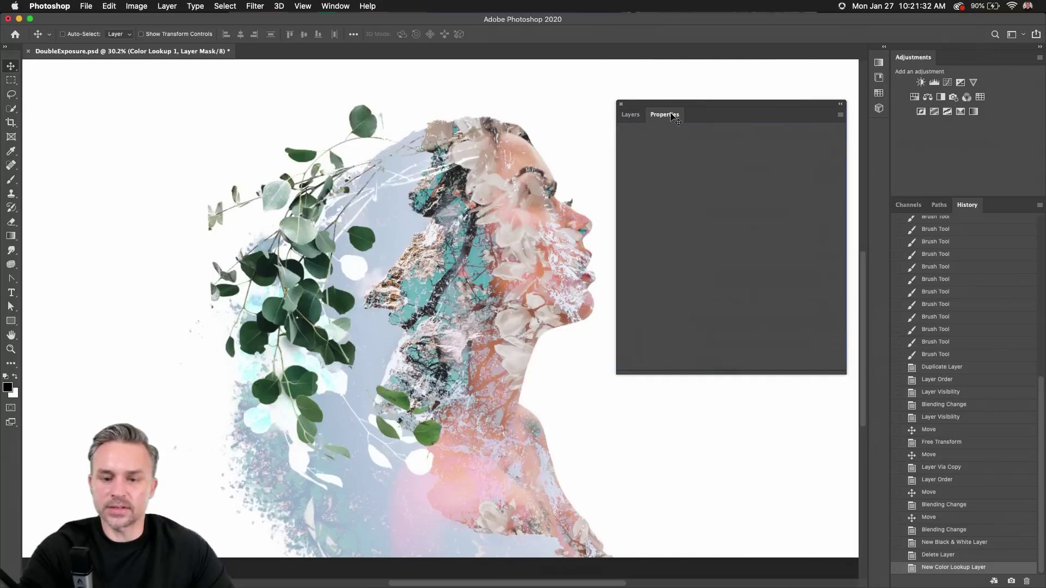
{"action": "left_click", "coordinate": [696, 154]}
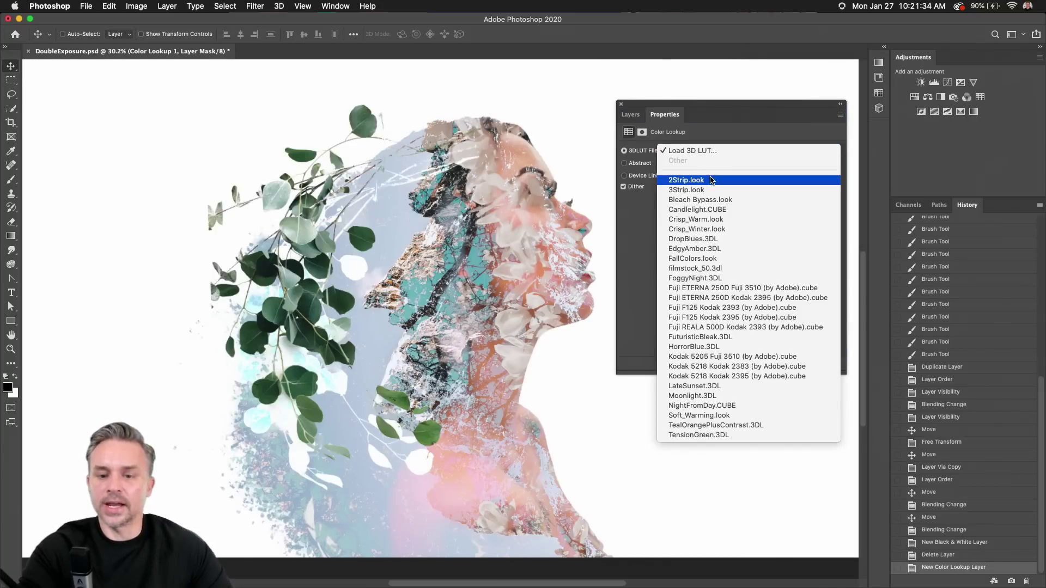
{"action": "left_click", "coordinate": [708, 176]}
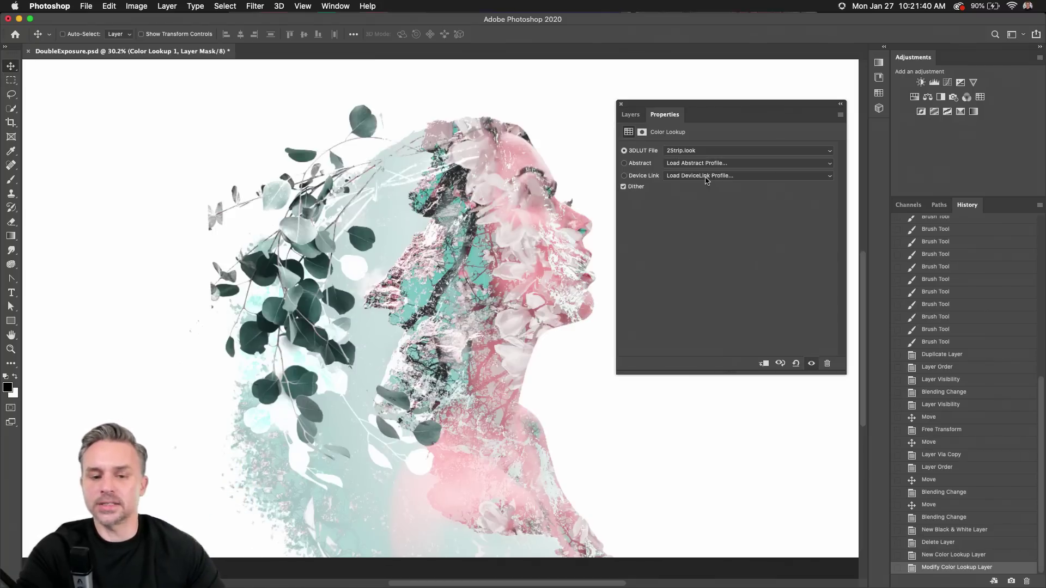
{"action": "left_click_drag", "start_coordinate": [631, 115], "coordinate": [904, 223]}
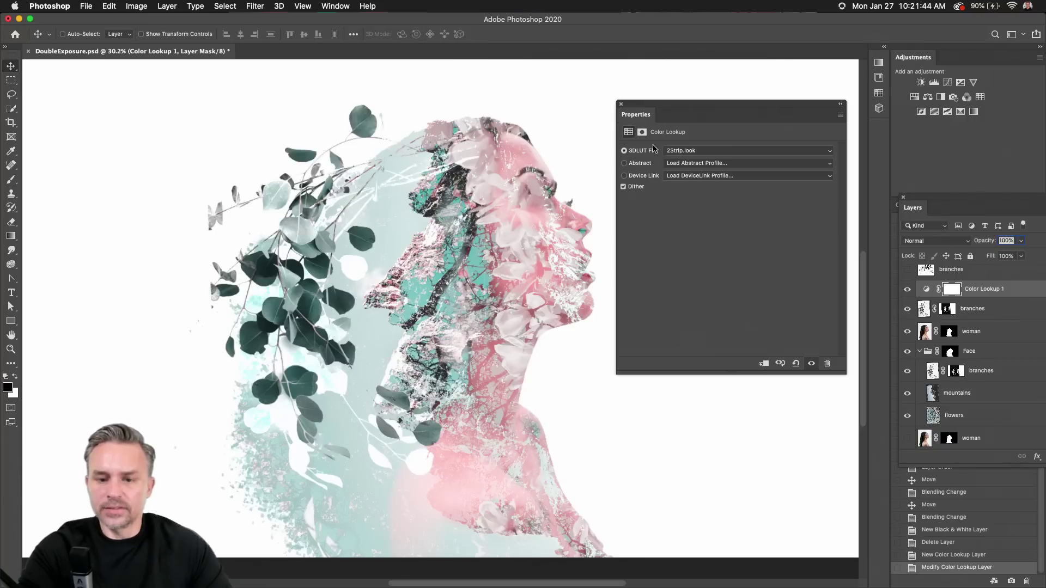
Compare the 3Strip, Crisp_Winter and DropBlues looks, then return to 2Strip.look.
{"action": "left_click", "coordinate": [693, 152]}
{"action": "left_click", "coordinate": [707, 161]}
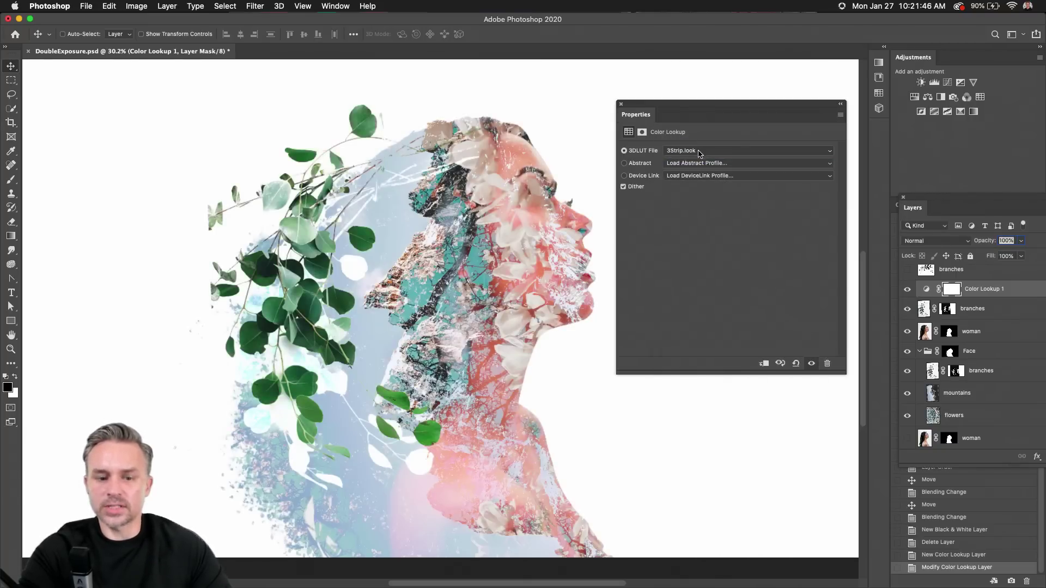
{"action": "left_click", "coordinate": [699, 152]}
{"action": "left_click", "coordinate": [730, 191]}
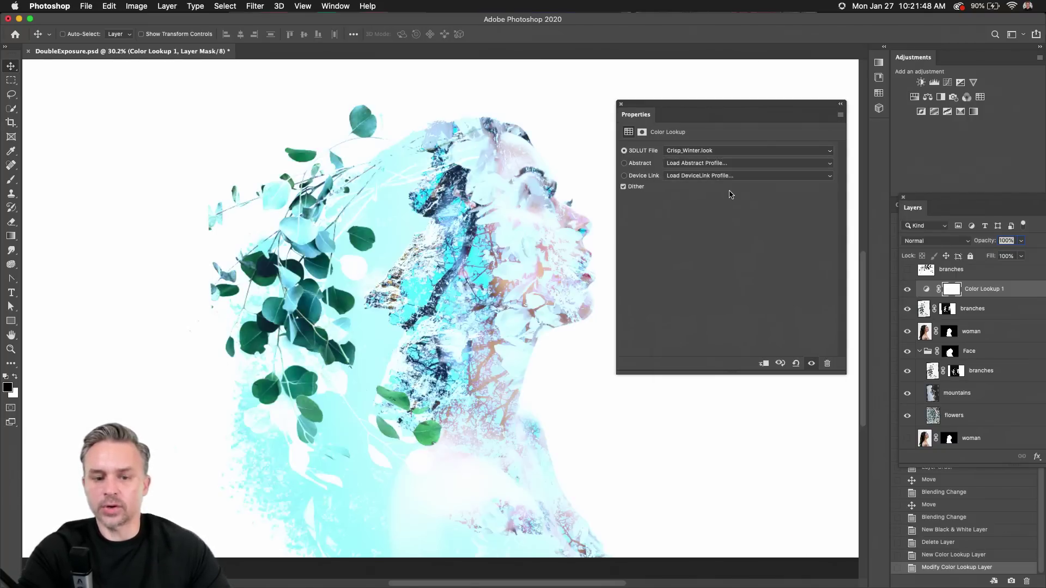
{"action": "left_click", "coordinate": [728, 154]}
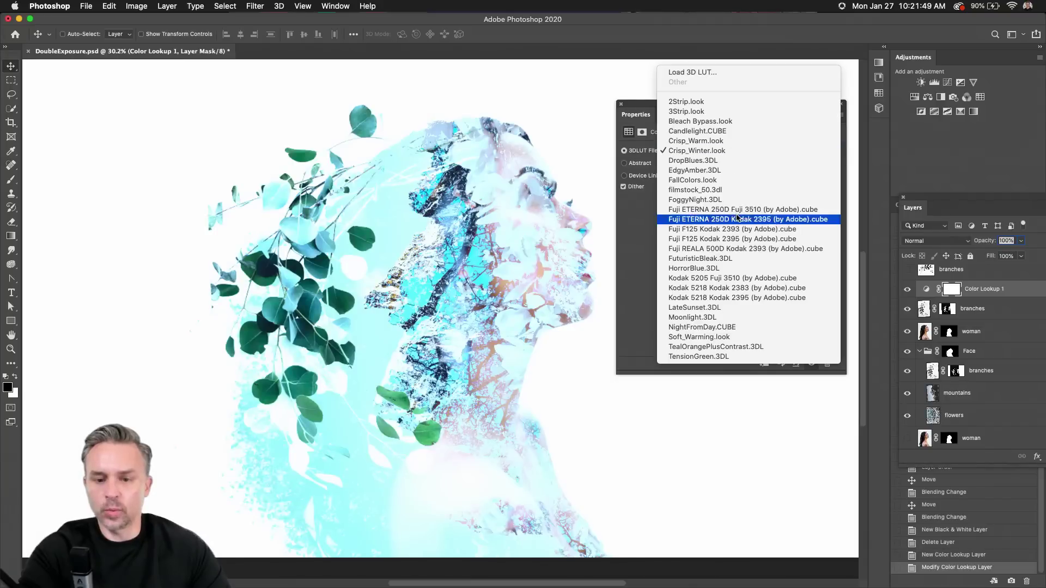
{"action": "left_click", "coordinate": [732, 163]}
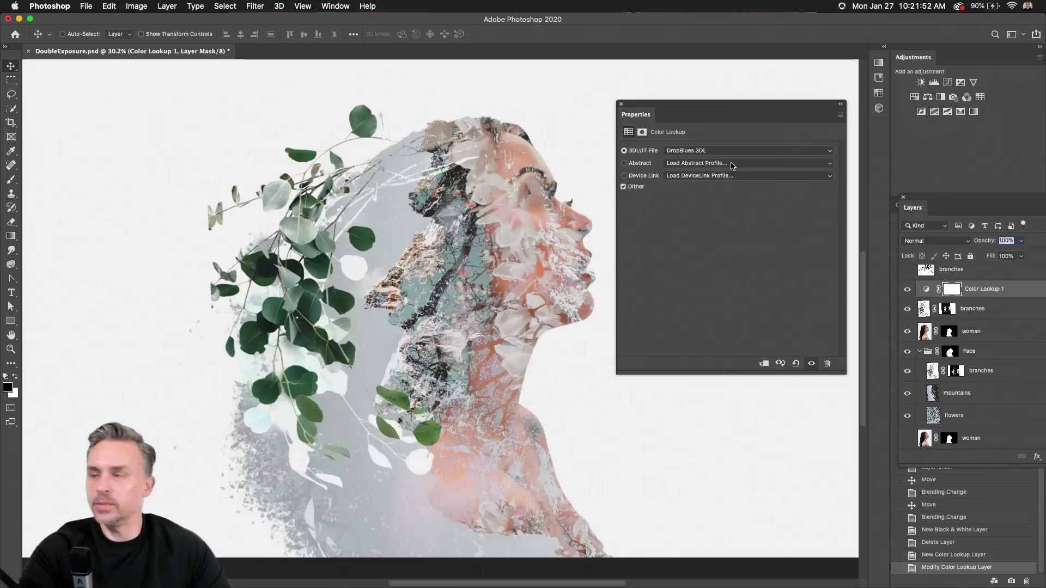
{"action": "left_click", "coordinate": [705, 146]}
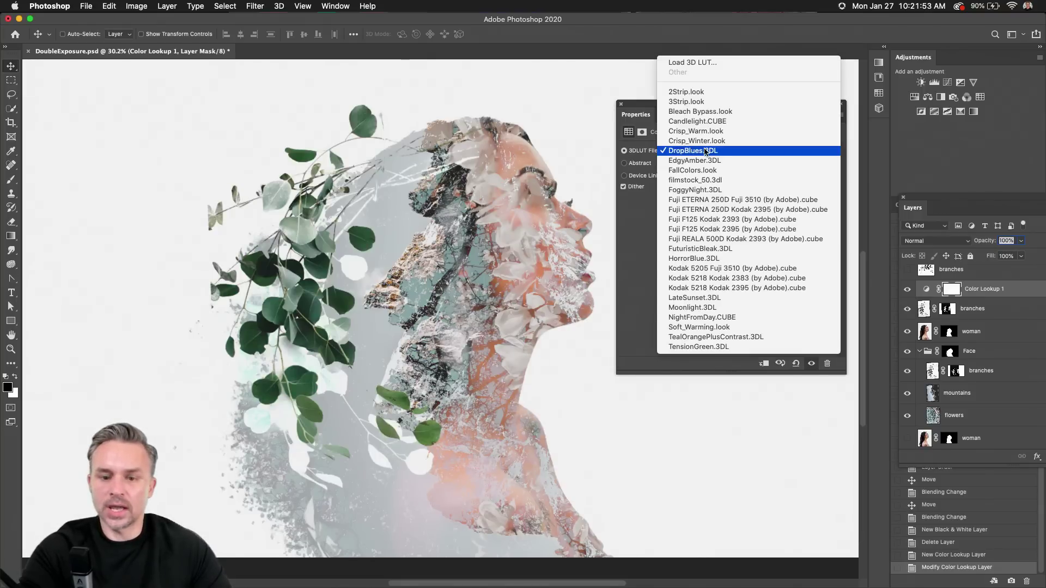
{"action": "left_click", "coordinate": [709, 92]}
Select the upper woman layer and regroup the Layers panel with the floating Properties.
{"action": "mouse_move", "coordinate": [696, 116]}
{"action": "left_mouse_down"}
{"action": "mouse_move", "coordinate": [711, 116]}
{"action": "mouse_move", "coordinate": [697, 104]}
{"action": "left_mouse_up"}
{"action": "left_click", "coordinate": [962, 332]}
{"action": "left_click_drag", "start_coordinate": [911, 199], "coordinate": [623, 114]}
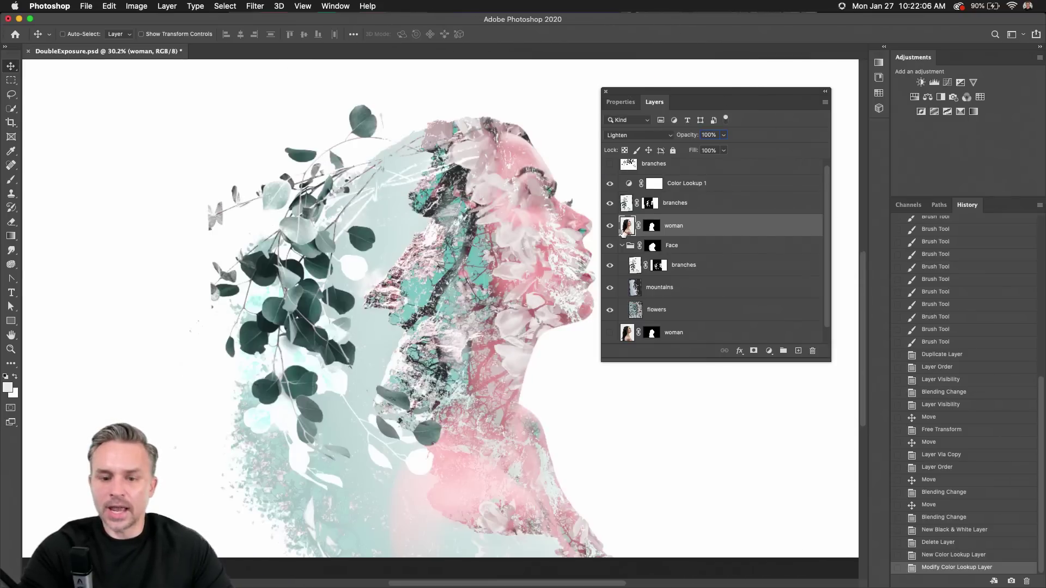
Collapse the Face group and brush black on the upper woman mask over her neck and face.
{"action": "left_click", "coordinate": [621, 247]}
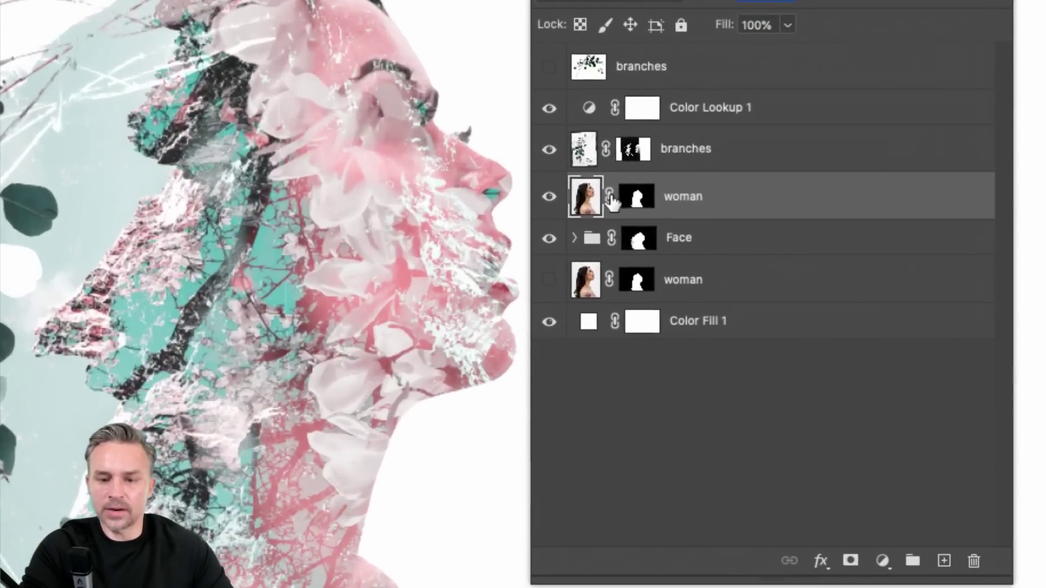
{"action": "left_click", "coordinate": [638, 200]}
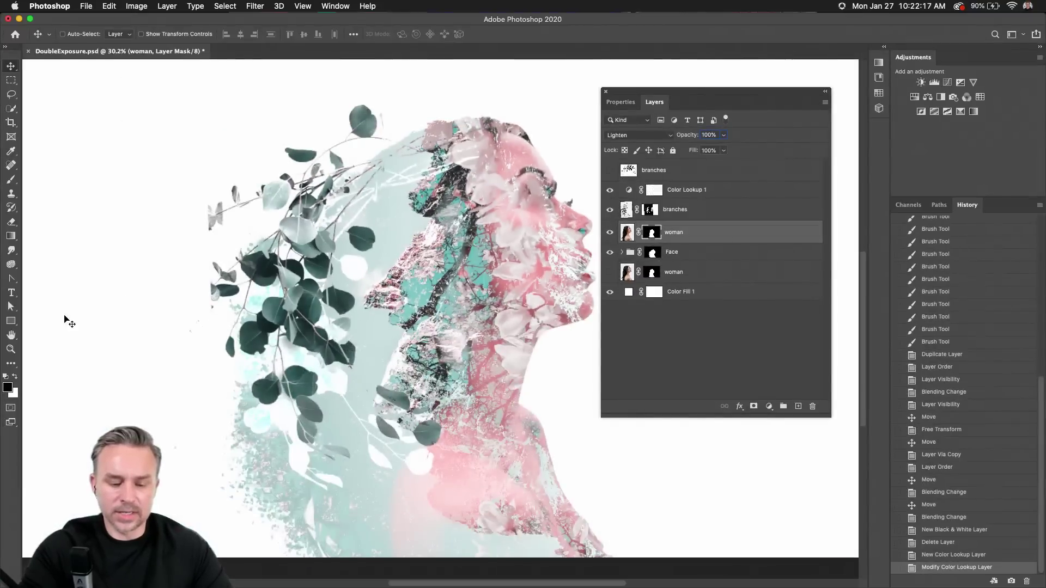
{"action": "key", "text": "b"}
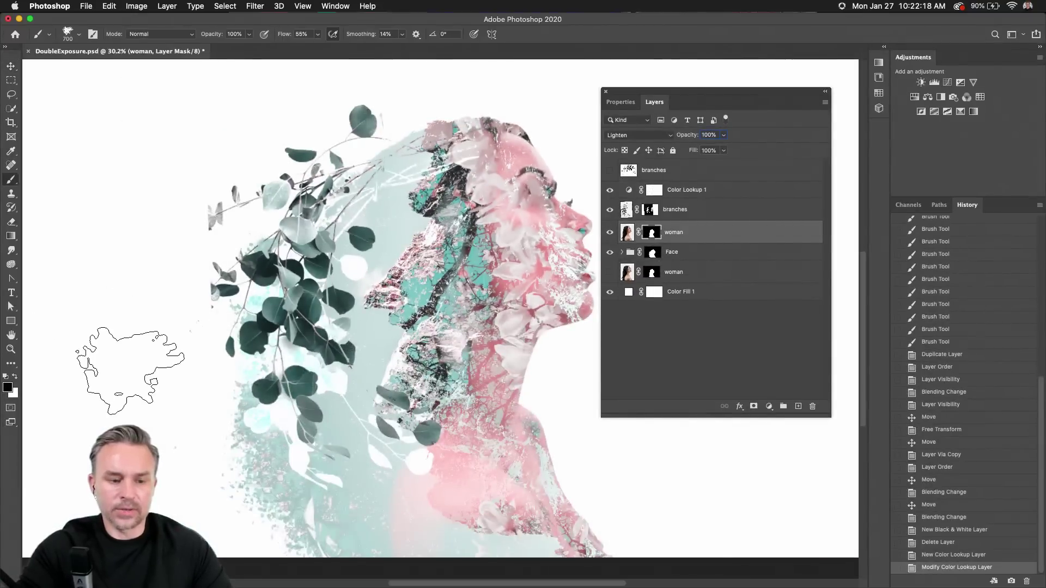
{"action": "left_click_drag", "start_coordinate": [507, 518], "coordinate": [392, 447]}
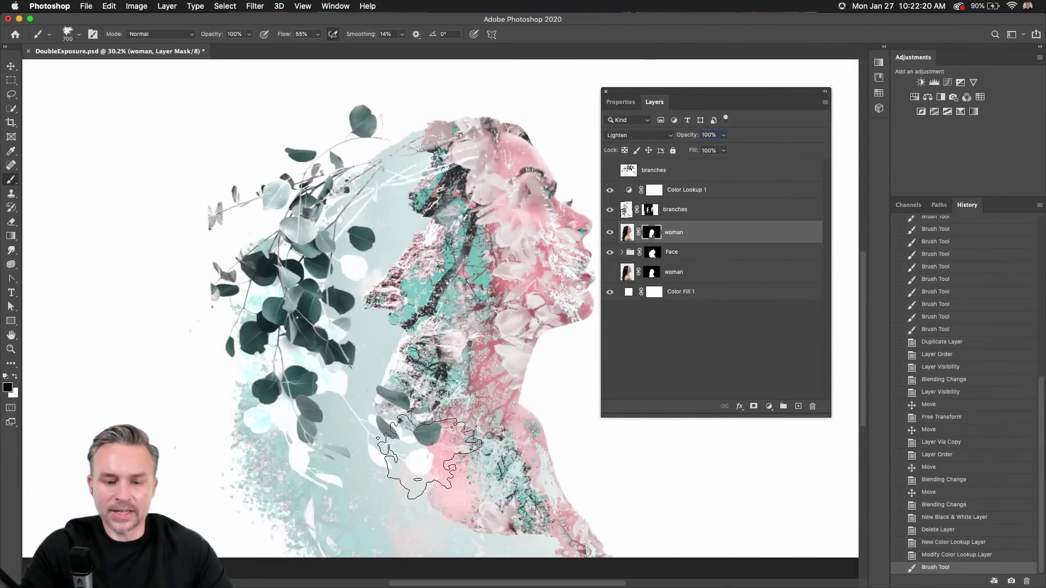
{"action": "left_click_drag", "start_coordinate": [415, 523], "coordinate": [403, 370]}
{"action": "left_click_drag", "start_coordinate": [446, 452], "coordinate": [436, 327]}
{"action": "mouse_move", "coordinate": [469, 403]}
{"action": "left_mouse_down"}
{"action": "mouse_move", "coordinate": [504, 366]}
{"action": "mouse_move", "coordinate": [453, 218]}
{"action": "mouse_move", "coordinate": [459, 275]}
{"action": "mouse_move", "coordinate": [545, 321]}
{"action": "mouse_move", "coordinate": [512, 387]}
{"action": "mouse_move", "coordinate": [600, 545]}
{"action": "left_mouse_up"}
Enlarge the brush to 800 and mask out the lower neck and top of the head.
{"action": "key", "text": "bracketright"}
{"action": "left_click_drag", "start_coordinate": [452, 471], "coordinate": [431, 490]}
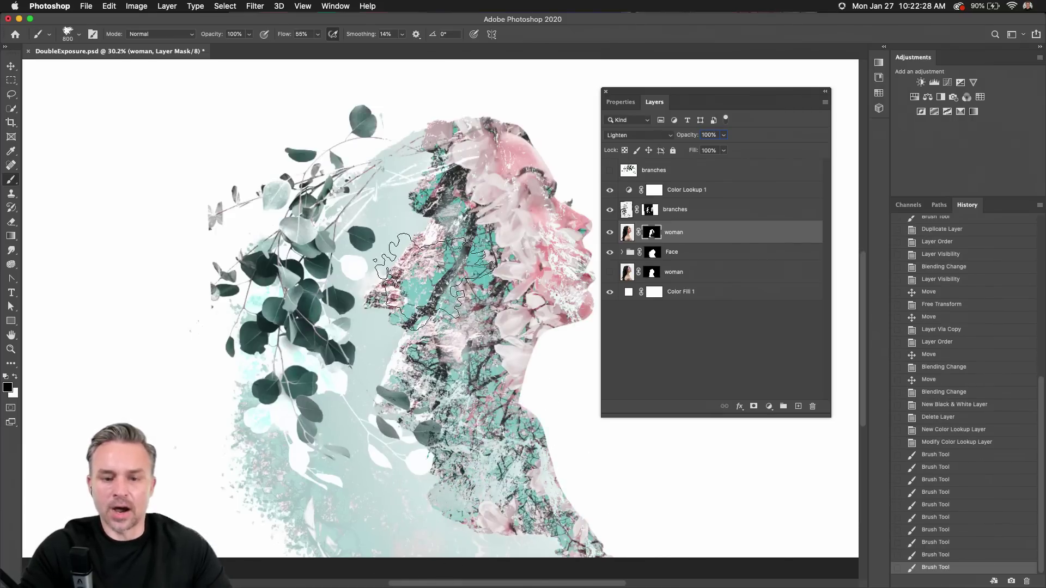
{"action": "left_click_drag", "start_coordinate": [408, 262], "coordinate": [449, 136]}
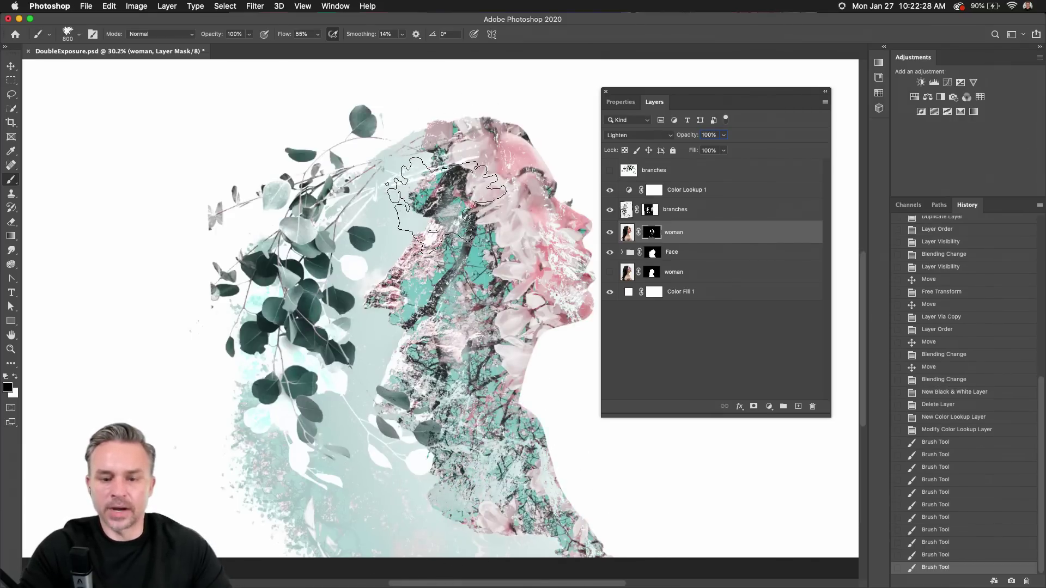
{"action": "left_click", "coordinate": [656, 135]}
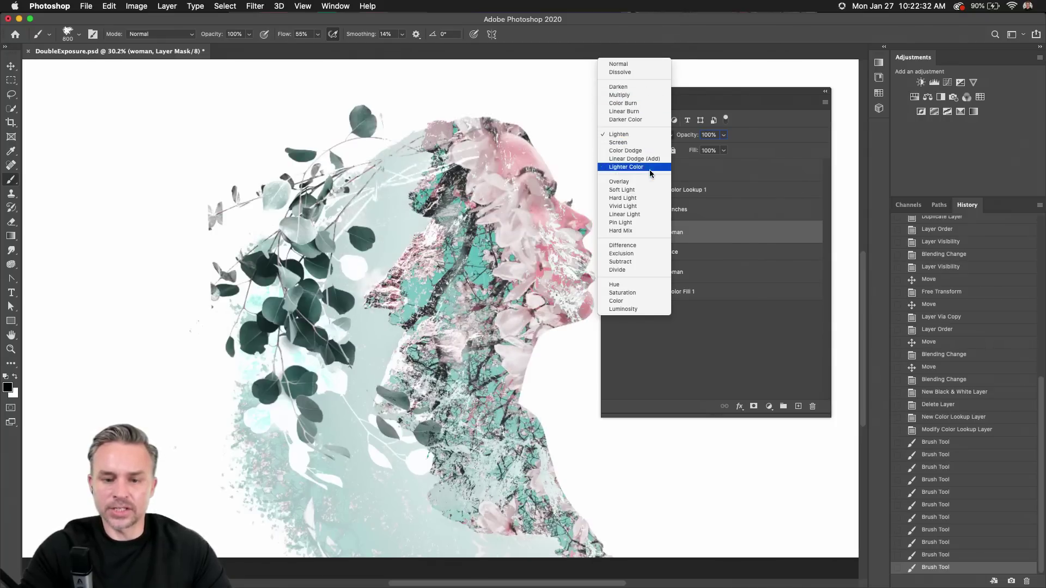
Set the upper woman copy to Vivid Light and mask away the back hair and bottom-left strands.
{"action": "left_click", "coordinate": [654, 207]}
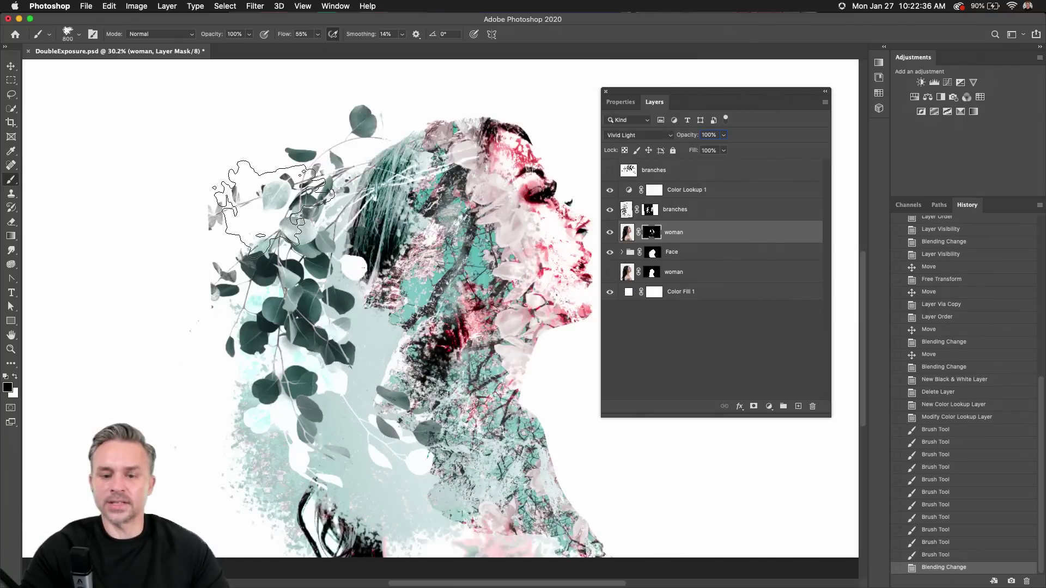
{"action": "mouse_move", "coordinate": [327, 164]}
{"action": "left_mouse_down"}
{"action": "mouse_move", "coordinate": [381, 229]}
{"action": "mouse_move", "coordinate": [403, 284]}
{"action": "left_mouse_up"}
{"action": "left_click_drag", "start_coordinate": [360, 142], "coordinate": [436, 185]}
{"action": "mouse_move", "coordinate": [313, 531]}
{"action": "left_mouse_down"}
{"action": "mouse_move", "coordinate": [275, 532]}
{"action": "mouse_move", "coordinate": [317, 507]}
{"action": "mouse_move", "coordinate": [305, 435]}
{"action": "left_mouse_up"}
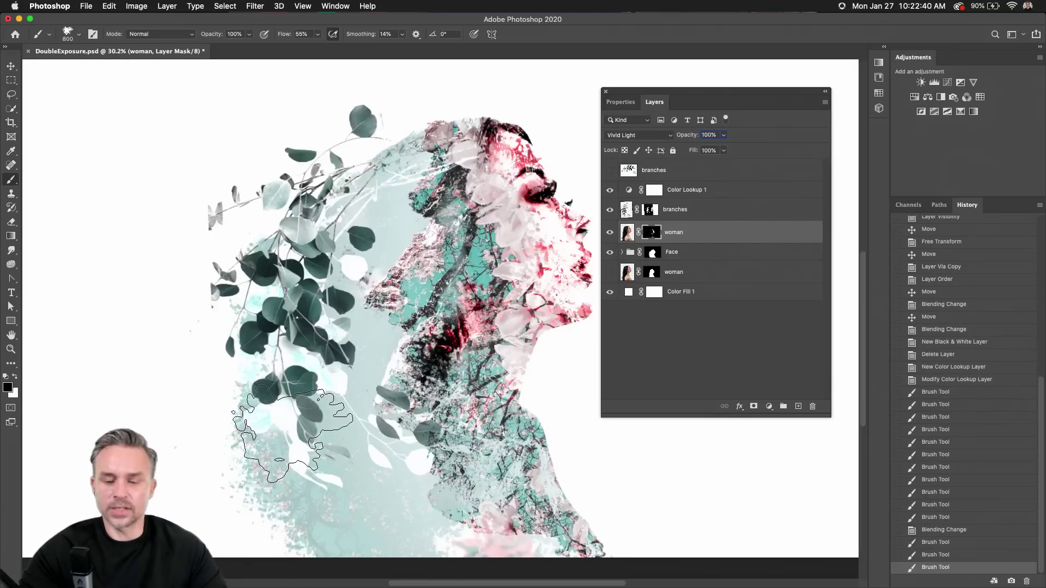
{"action": "left_click", "coordinate": [711, 173]}
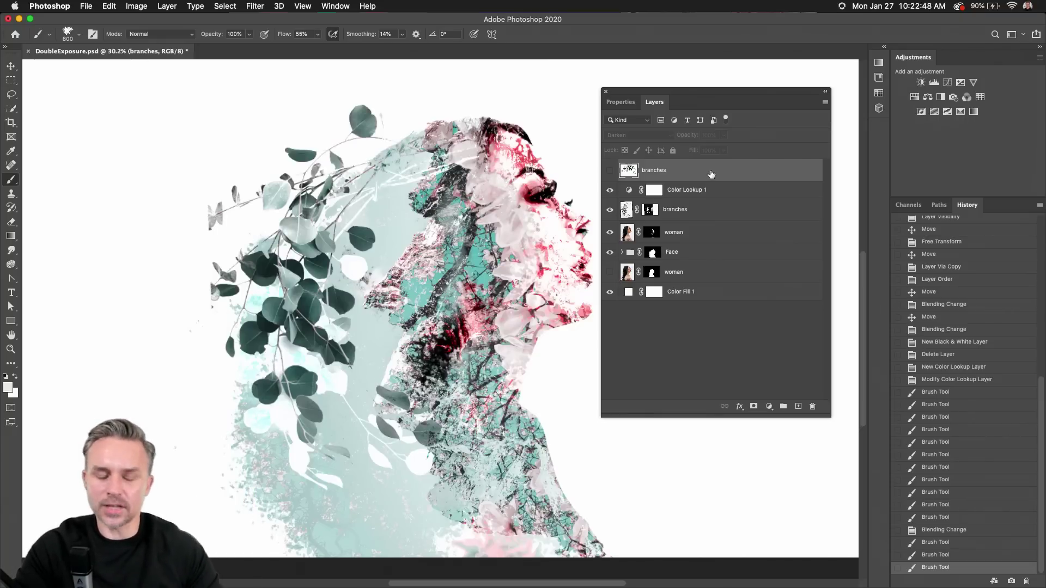
Expand the Face group and slide the mountains texture to the right.
{"action": "key", "text": "v"}
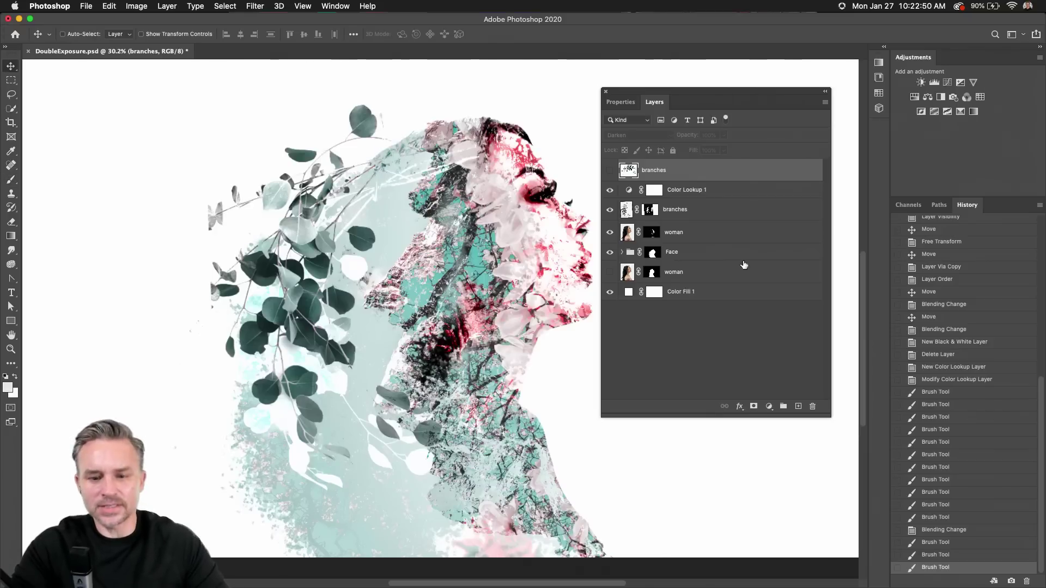
{"action": "left_click", "coordinate": [622, 252]}
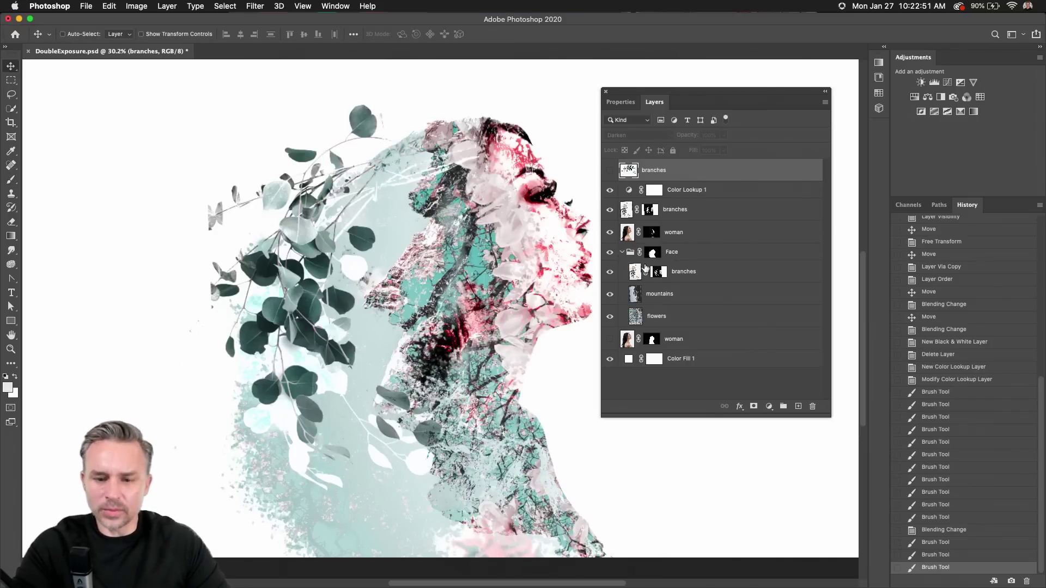
{"action": "left_click", "coordinate": [687, 278]}
{"action": "left_click", "coordinate": [684, 295]}
{"action": "left_click_drag", "start_coordinate": [306, 288], "coordinate": [417, 262]}
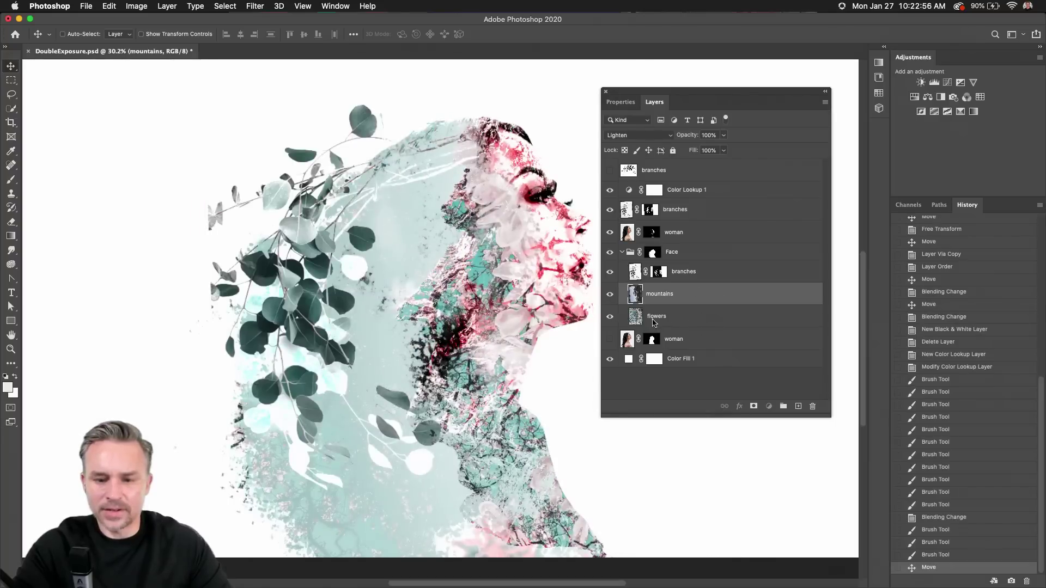
Move the flowers layer above mountains and set the mountains layer to Normal blending.
{"action": "left_click", "coordinate": [684, 318]}
{"action": "left_click_drag", "start_coordinate": [685, 322], "coordinate": [687, 284]}
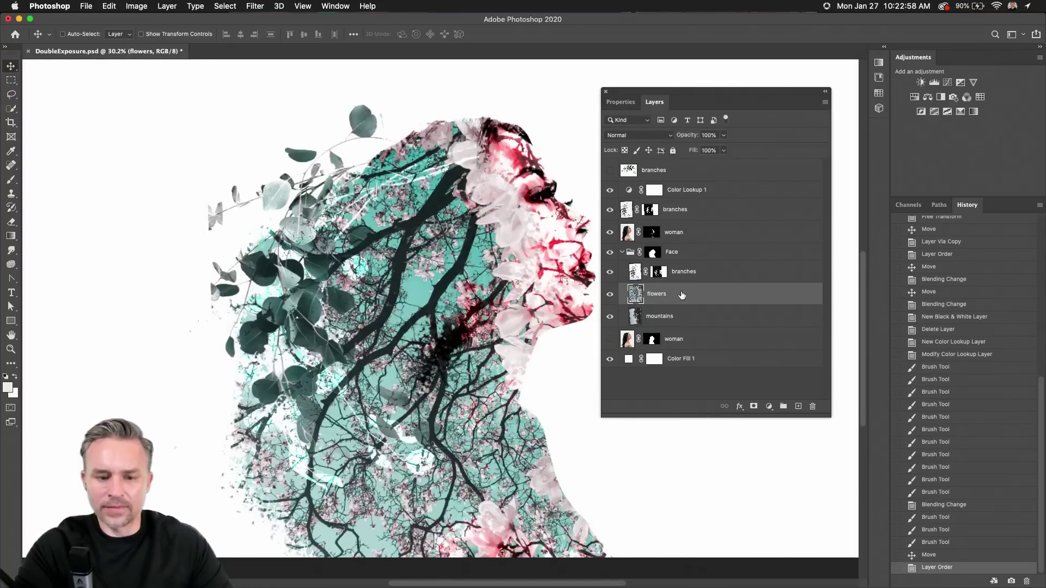
{"action": "left_click", "coordinate": [658, 136]}
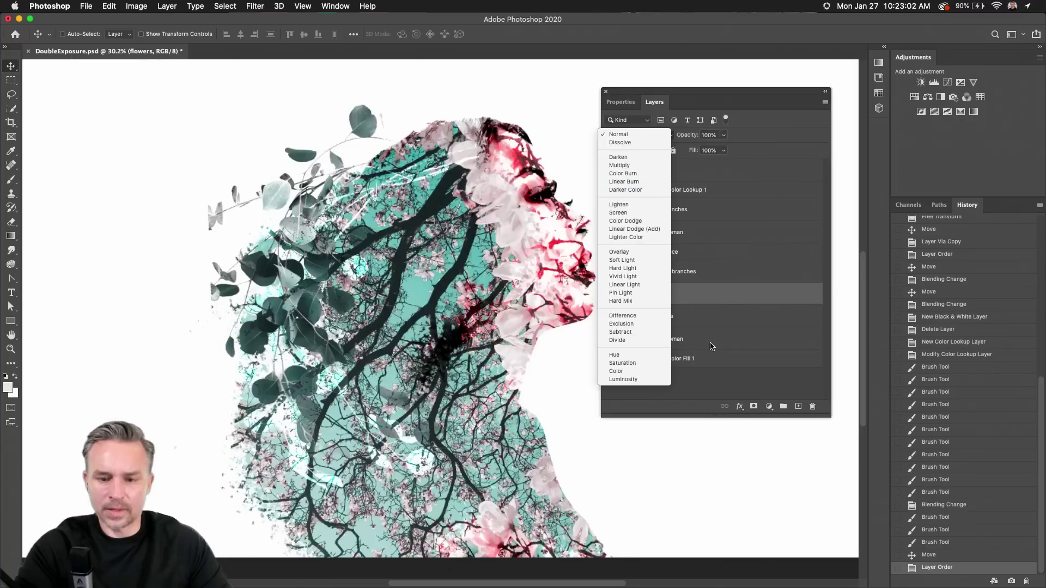
{"action": "left_click", "coordinate": [711, 346]}
{"action": "left_click", "coordinate": [675, 322]}
{"action": "left_click", "coordinate": [646, 135]}
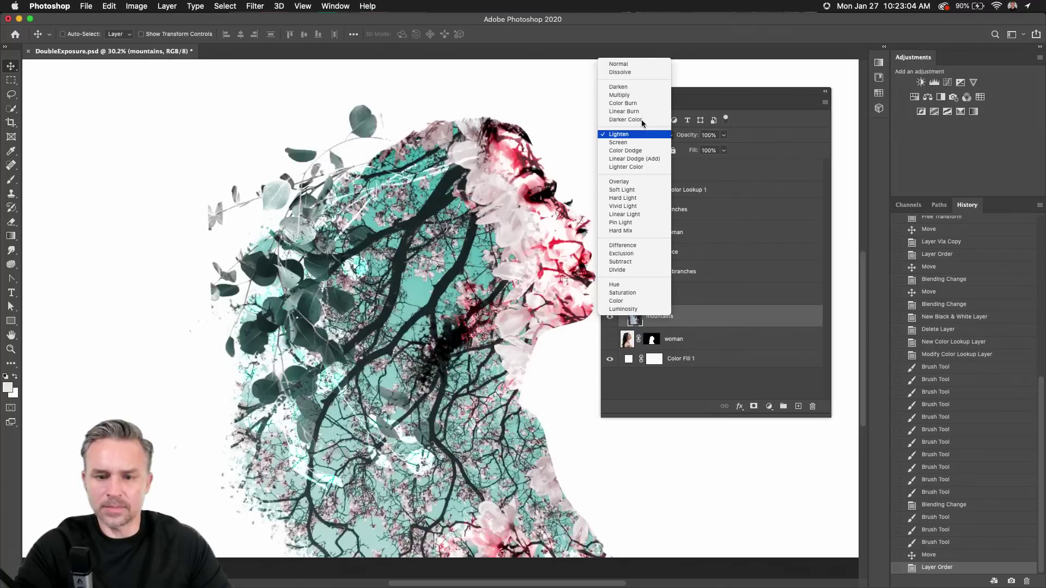
{"action": "left_click", "coordinate": [642, 64]}
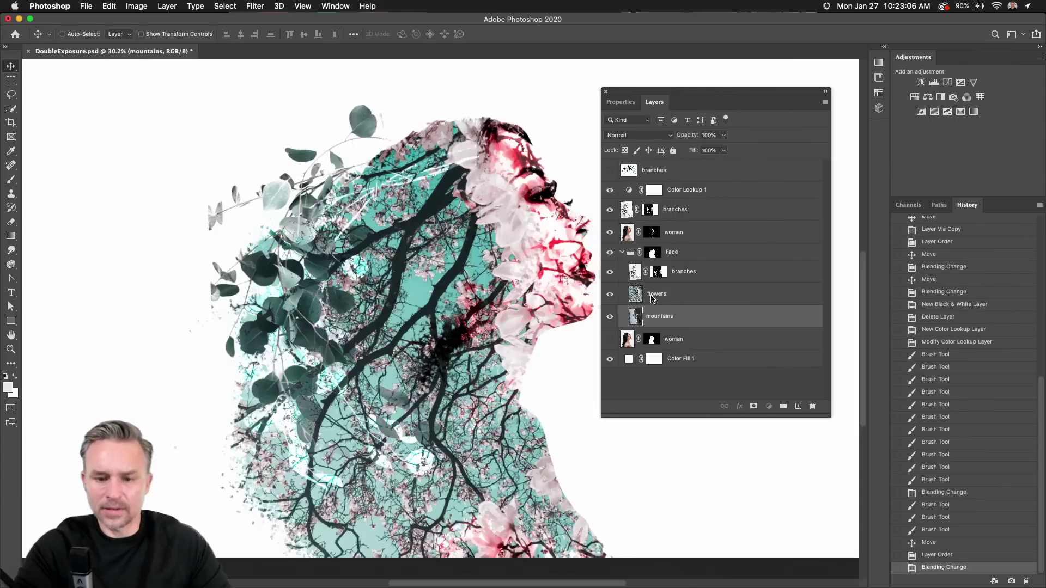
Set the flowers layer to Darken and reposition its texture inside the silhouette.
{"action": "left_click", "coordinate": [652, 297]}
{"action": "left_click", "coordinate": [639, 135]}
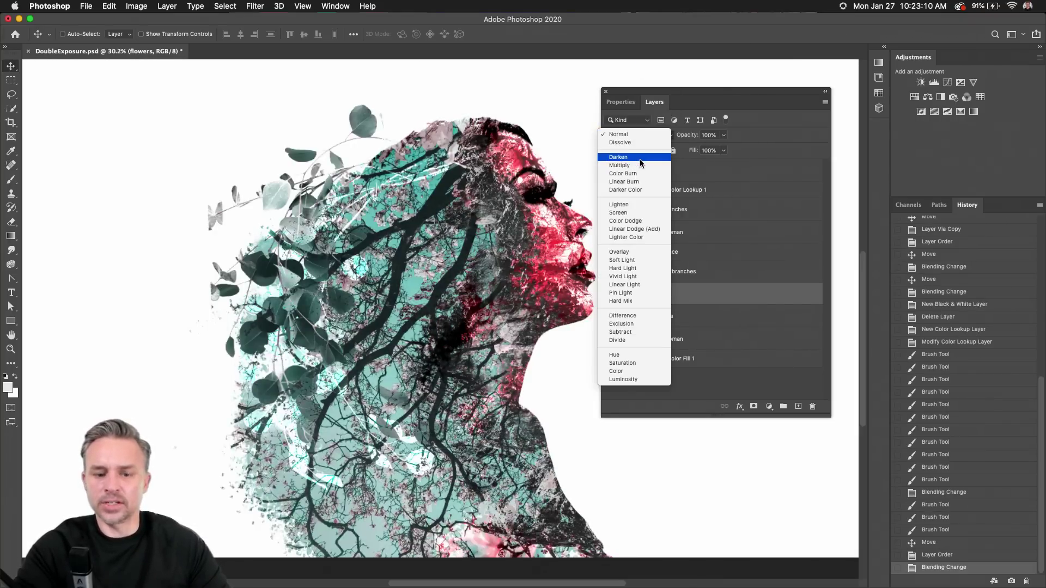
{"action": "left_click", "coordinate": [622, 158]}
{"action": "left_click_drag", "start_coordinate": [381, 272], "coordinate": [327, 261]}
Open Levels on the upper woman layer, cancel it, and select the Color Lookup 1 layer.
{"action": "left_click", "coordinate": [676, 234]}
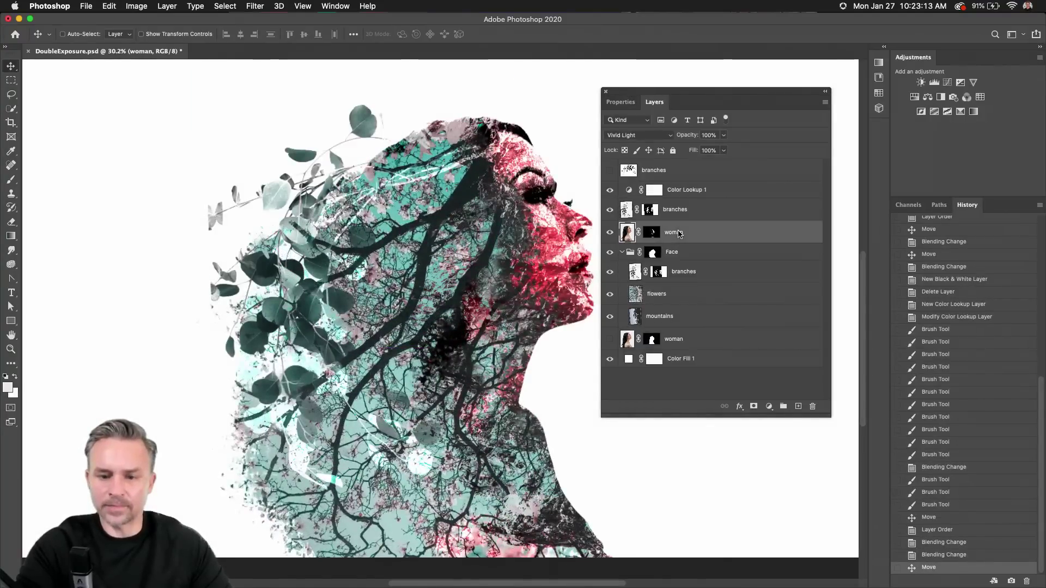
{"action": "left_click", "coordinate": [708, 191]}
{"action": "left_click", "coordinate": [706, 233]}
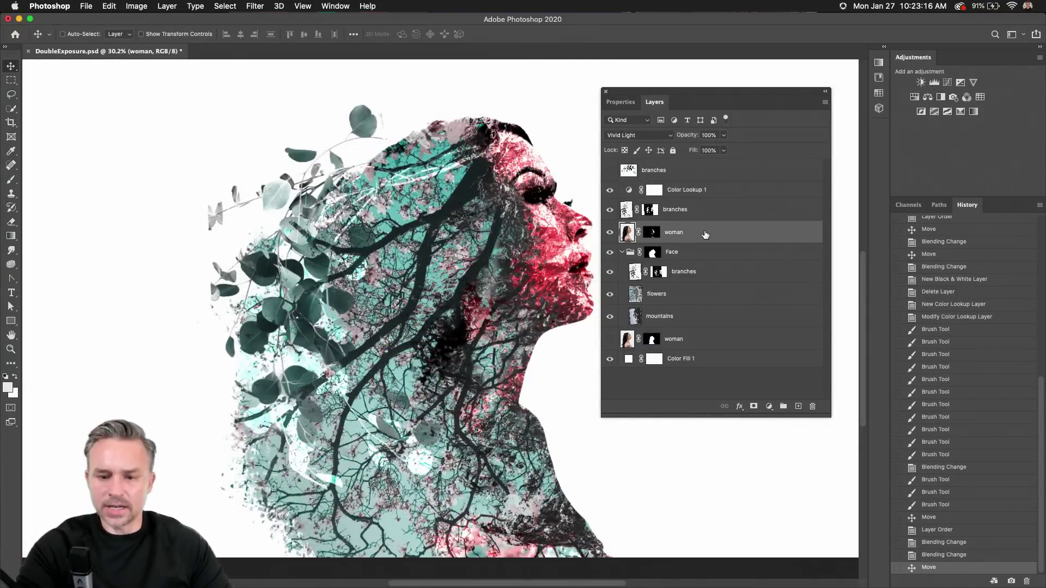
{"action": "key", "text": "super+l"}
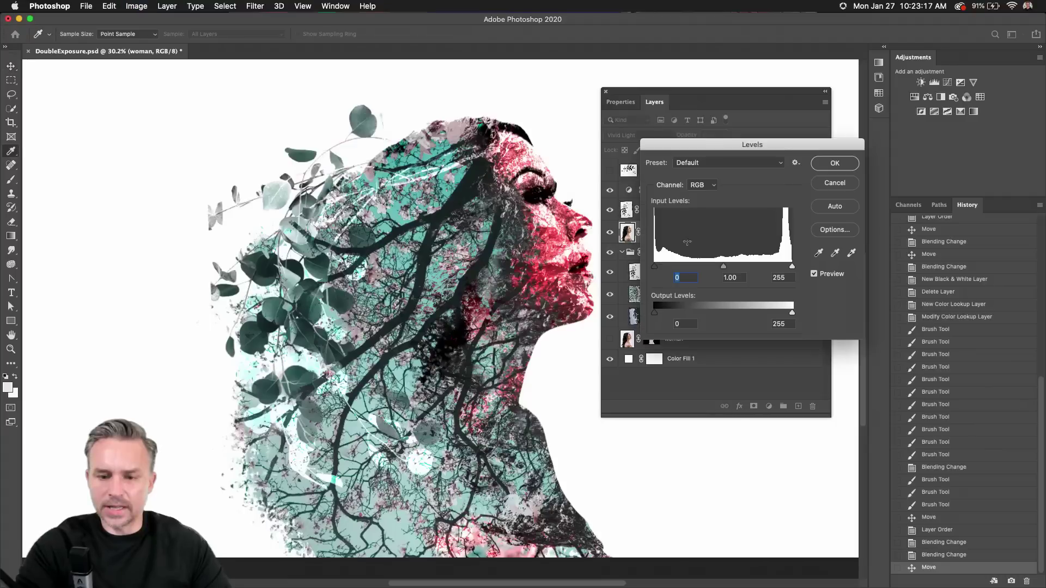
{"action": "left_click", "coordinate": [839, 186]}
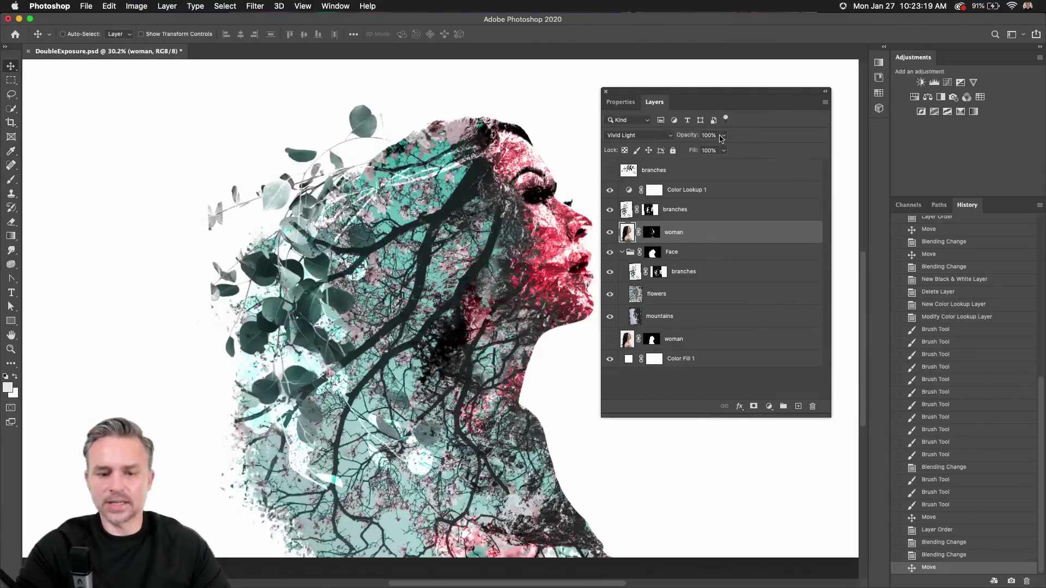
{"action": "left_click", "coordinate": [708, 191]}
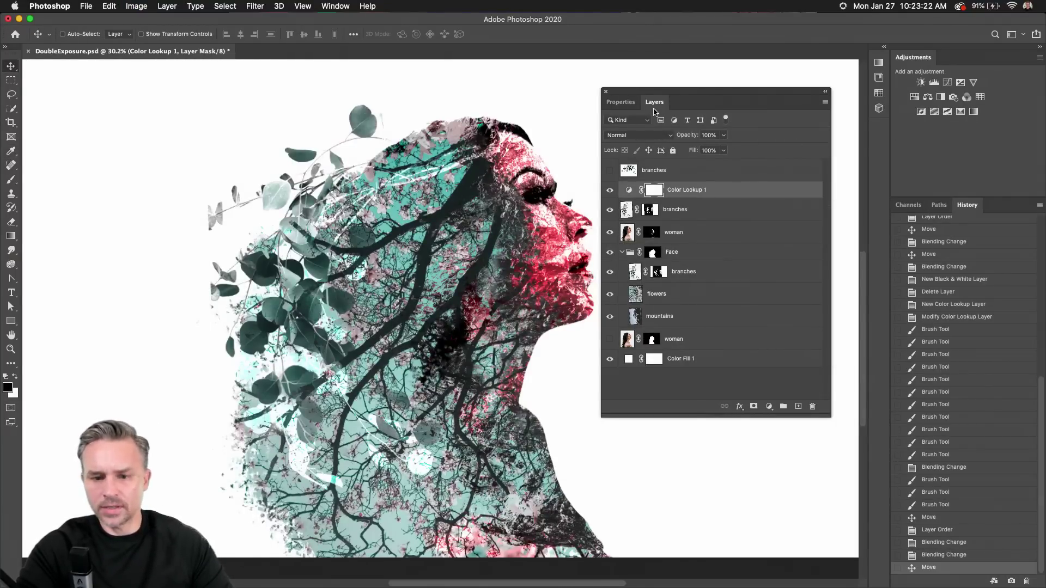
Switch the Color Lookup layer to HorrorBlue.3DL and dock the Layers panel back on the right.
{"action": "left_click_drag", "start_coordinate": [621, 102], "coordinate": [929, 207]}
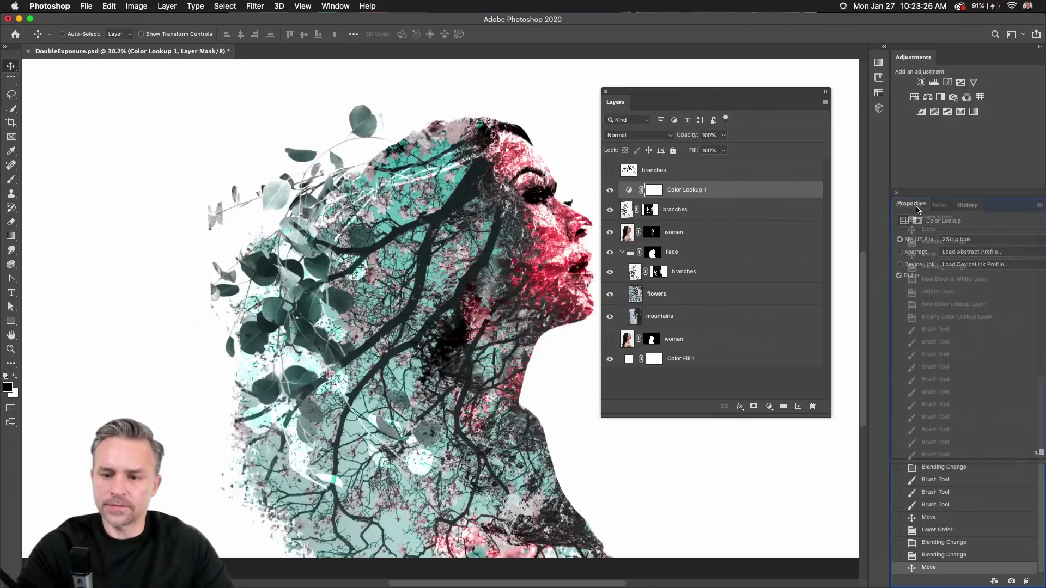
{"action": "left_click", "coordinate": [969, 242]}
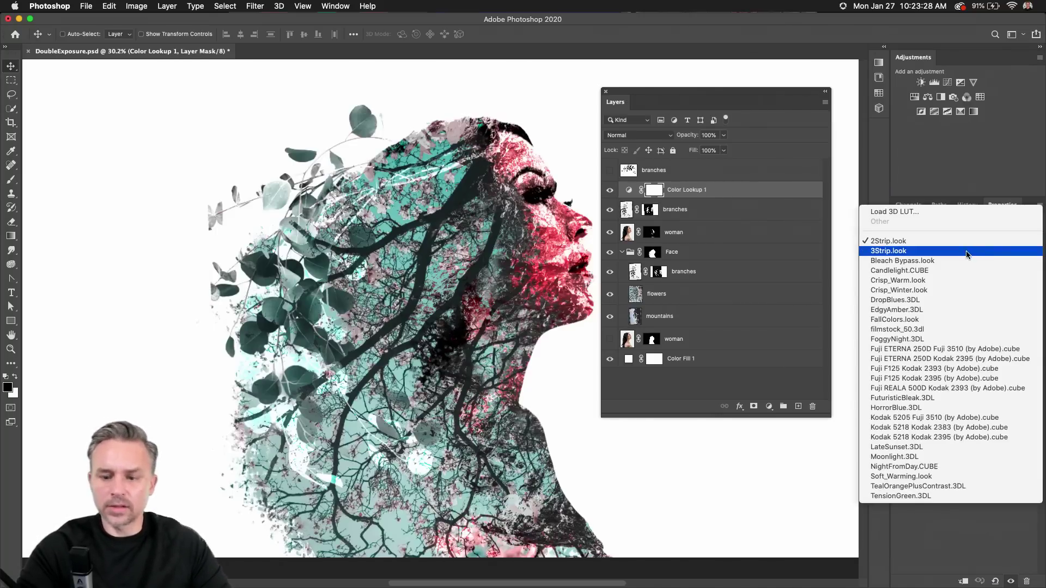
{"action": "left_click", "coordinate": [947, 409]}
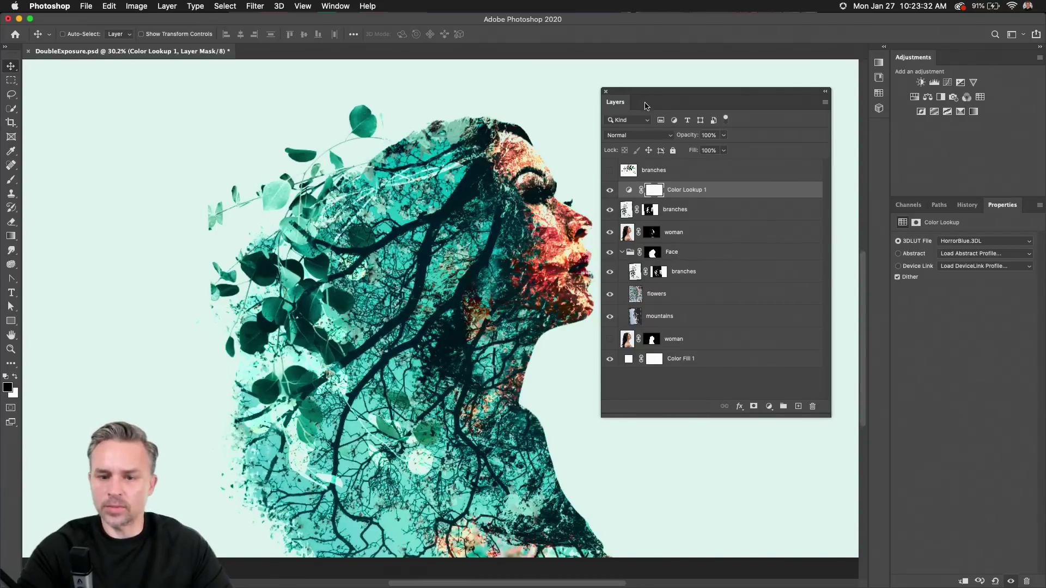
{"action": "left_click_drag", "start_coordinate": [645, 105], "coordinate": [678, 138]}
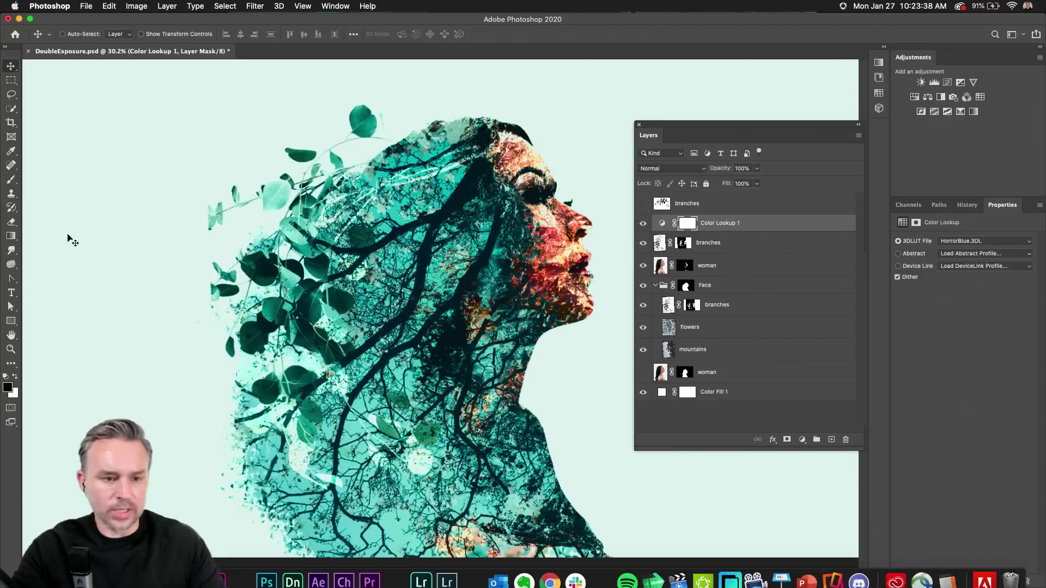
{"action": "left_click_drag", "start_coordinate": [656, 128], "coordinate": [938, 210]}
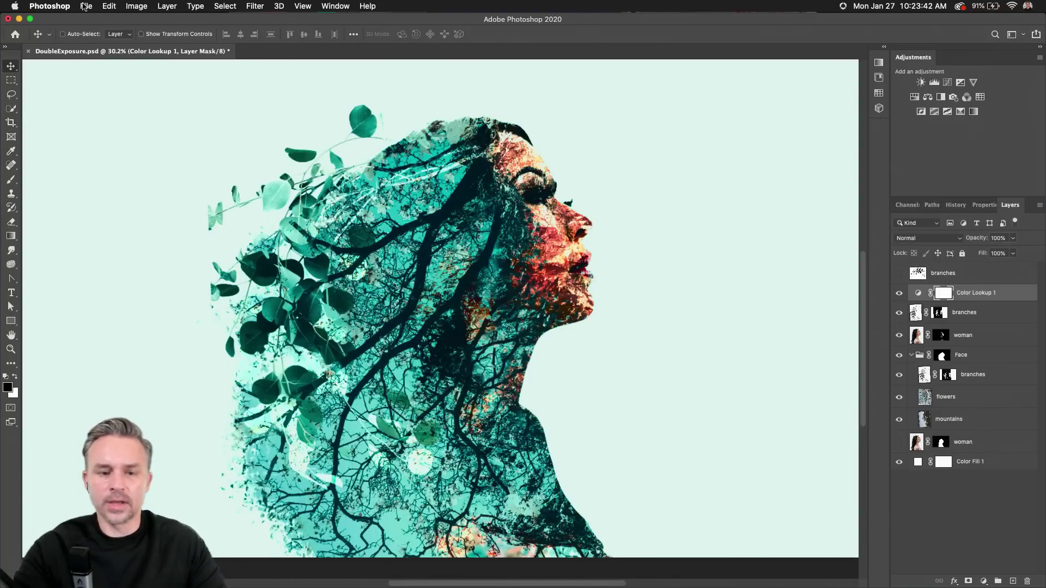
Open DoubleExposure2.psd and DoubleExposure3.psd from the desktop by dropping them on Photoshop's Dock icon.
{"action": "left_click", "coordinate": [18, 19]}
{"action": "left_click", "coordinate": [980, 168]}
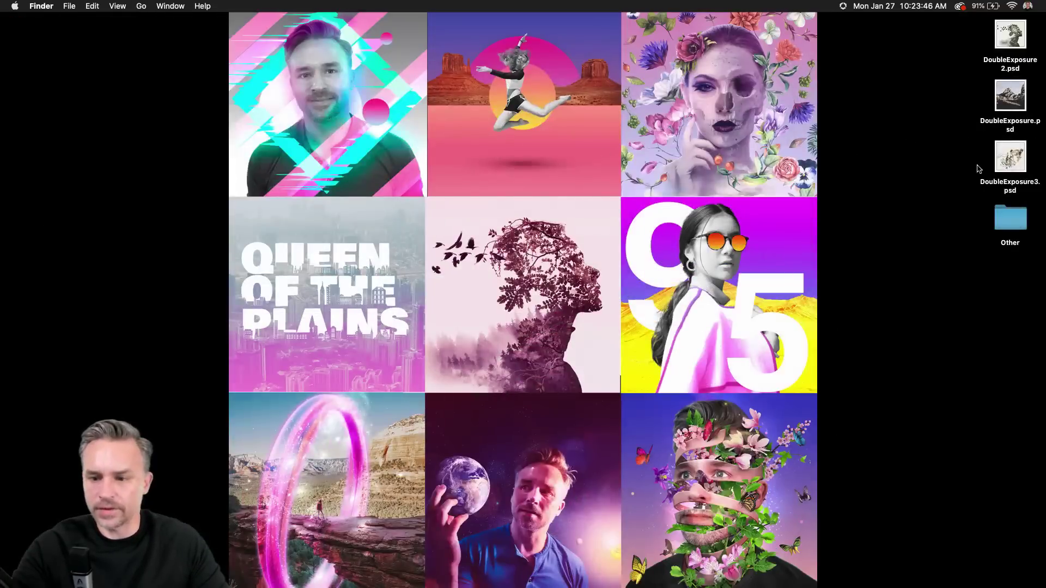
{"action": "left_click", "coordinate": [1001, 159]}
{"action": "left_click", "coordinate": [1003, 43], "text": "super"}
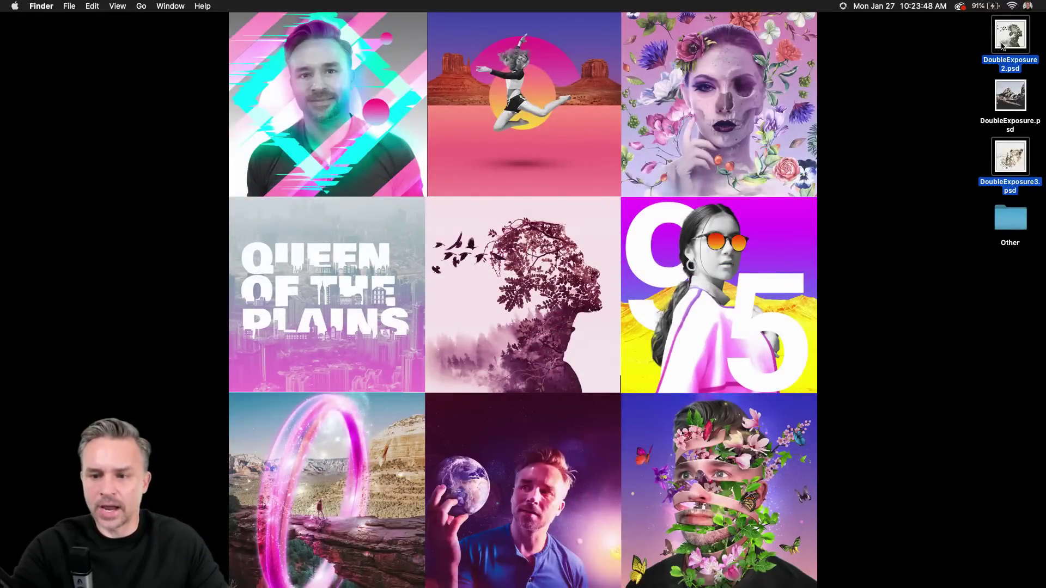
{"action": "left_click_drag", "start_coordinate": [1003, 44], "coordinate": [266, 570]}
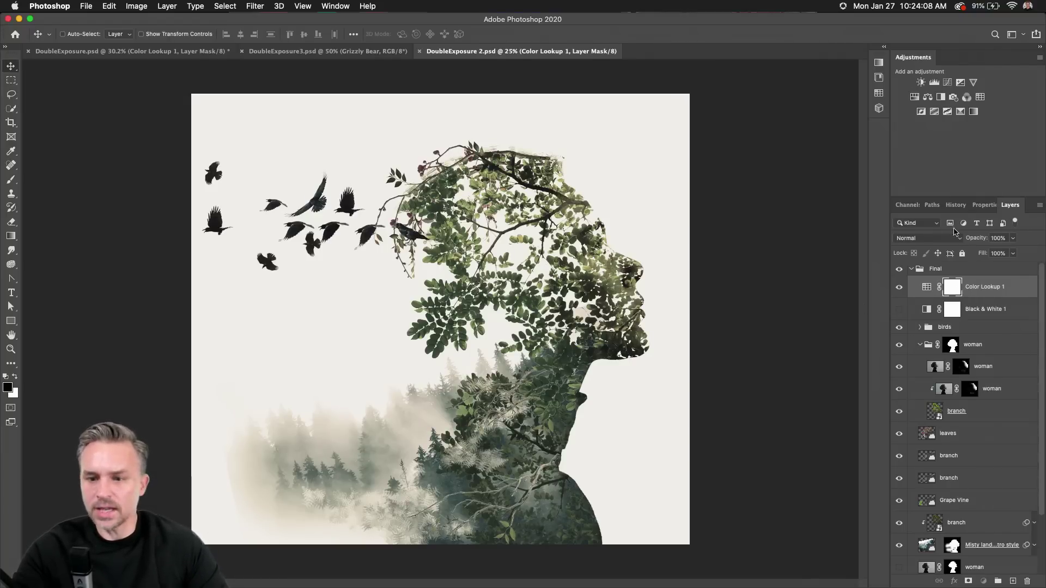
{"action": "left_click_drag", "start_coordinate": [1010, 204], "coordinate": [691, 96]}
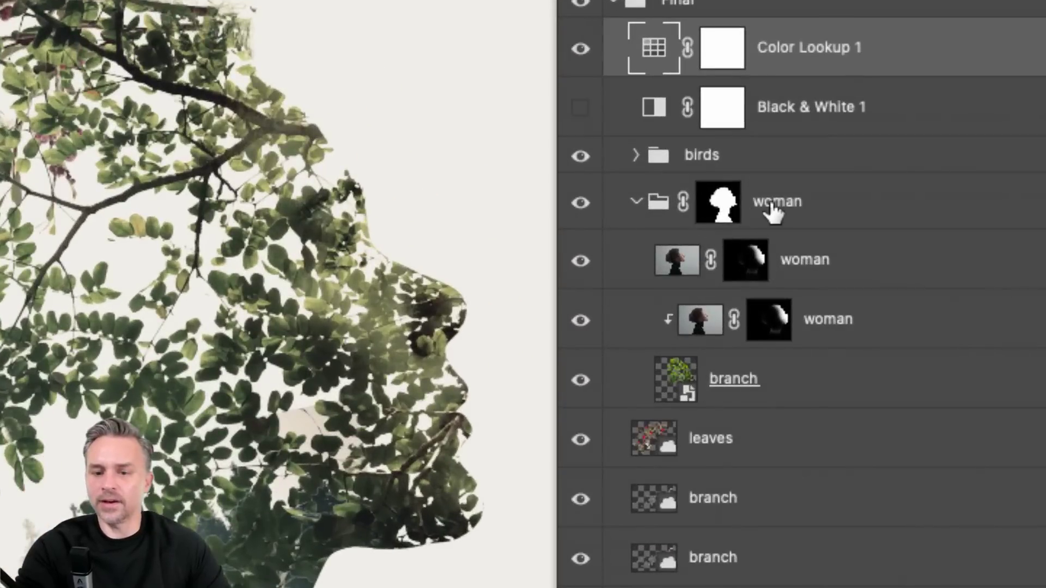
{"action": "left_click", "coordinate": [762, 227]}
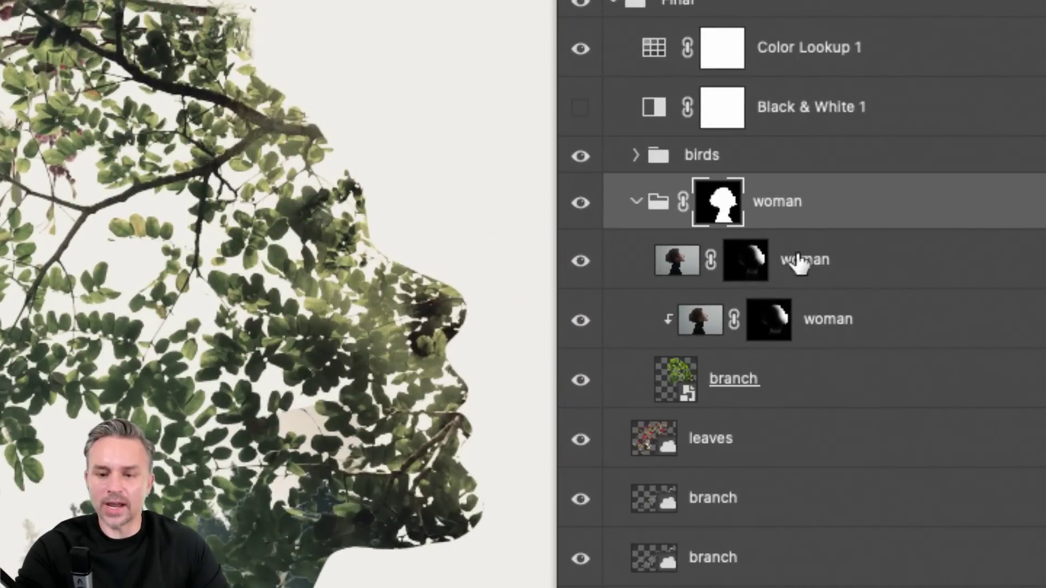
{"action": "left_click", "coordinate": [800, 265]}
{"action": "left_click", "coordinate": [846, 341]}
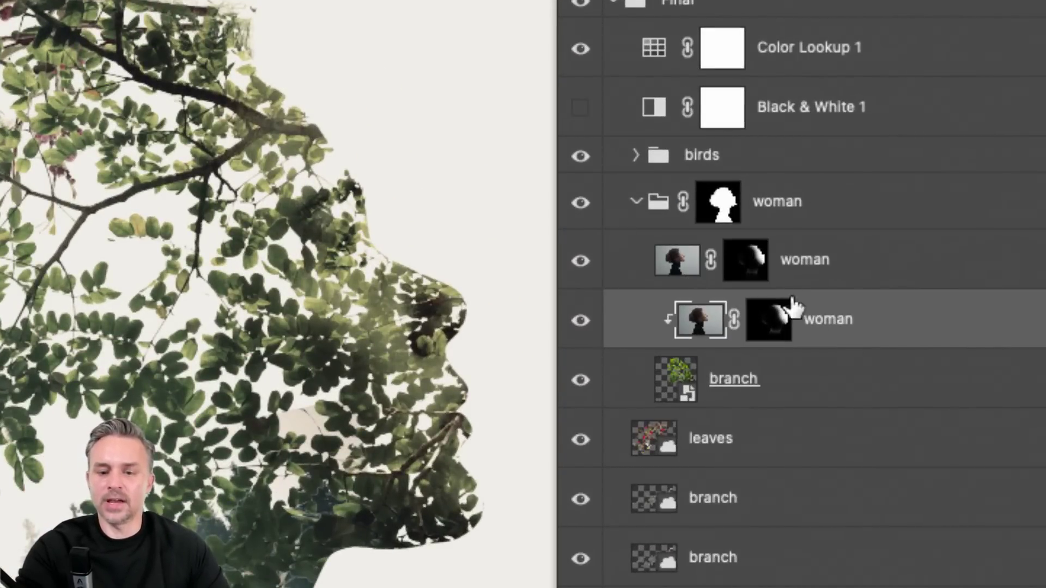
{"action": "left_click", "coordinate": [817, 264]}
{"action": "left_click", "coordinate": [834, 325]}
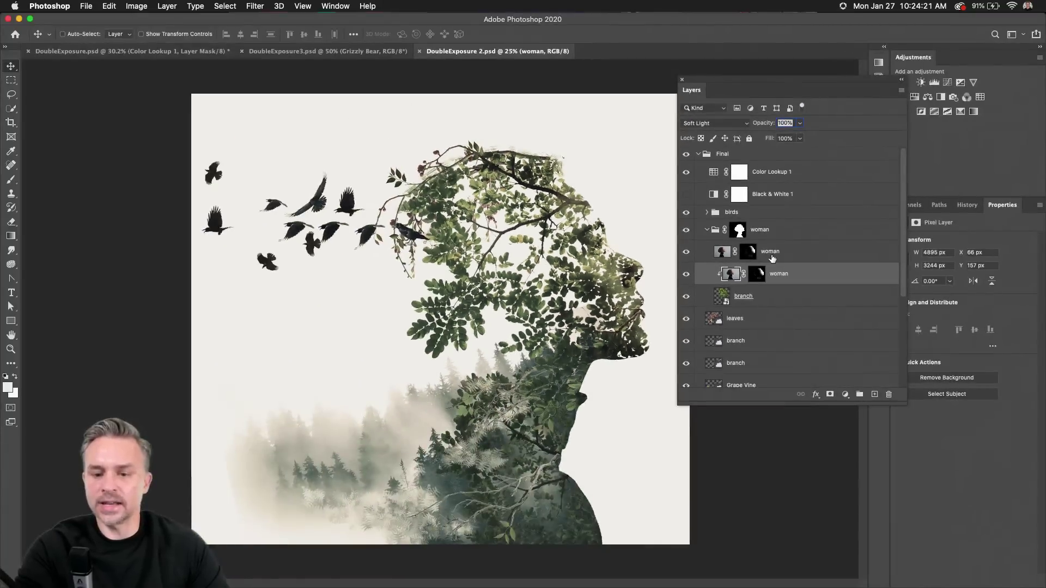
{"action": "left_click", "coordinate": [774, 258]}
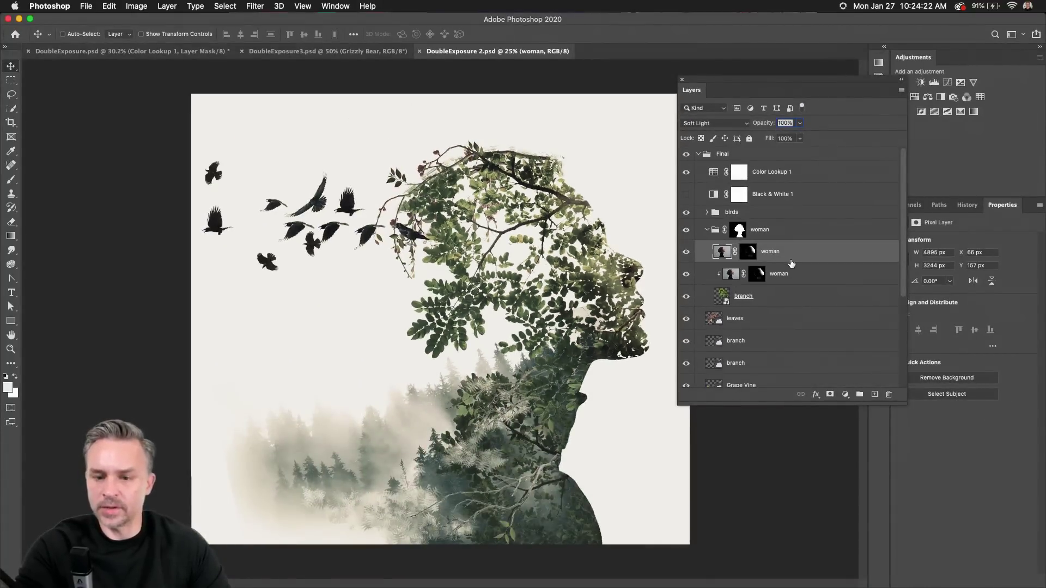
{"action": "left_click", "coordinate": [771, 231]}
{"action": "left_click", "coordinate": [766, 174]}
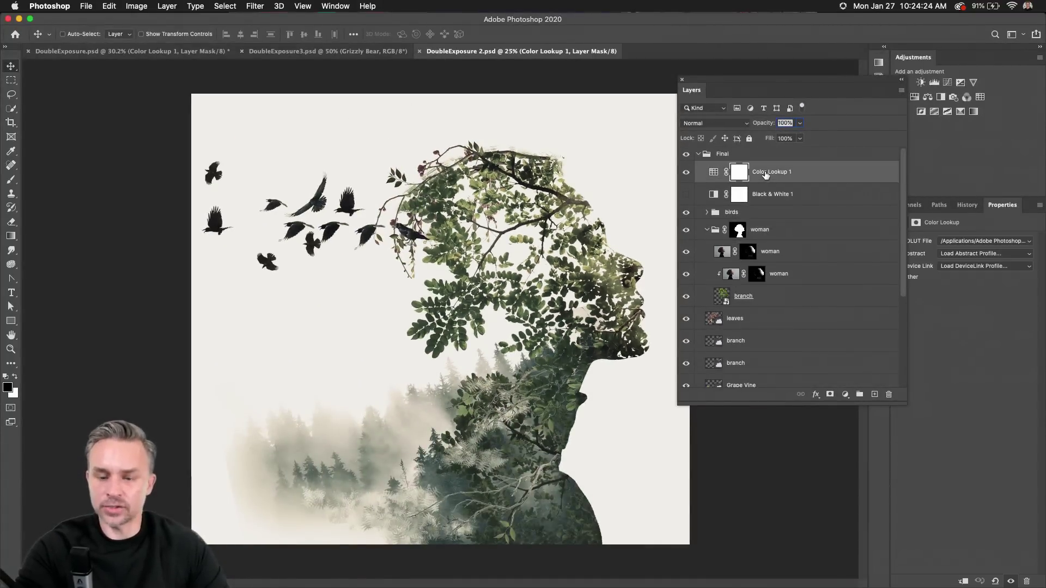
{"action": "left_click", "coordinate": [687, 175]}
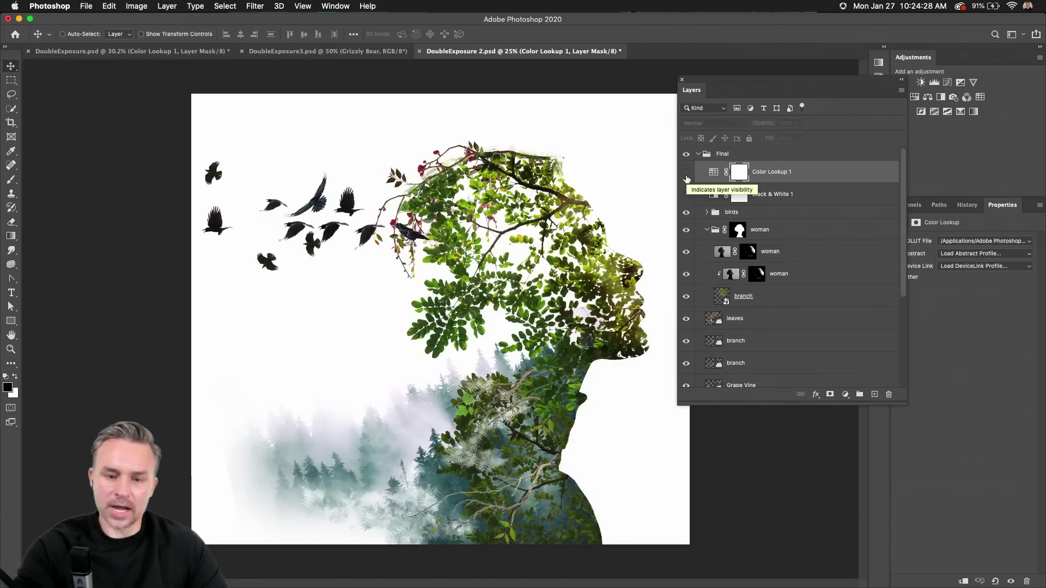
{"action": "left_click", "coordinate": [686, 175]}
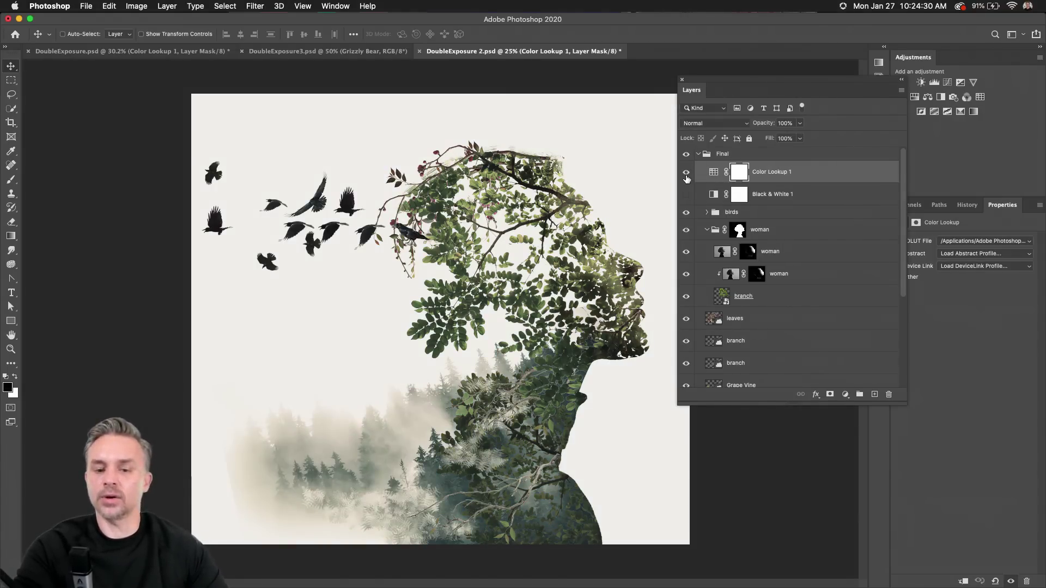
{"action": "left_click", "coordinate": [300, 53]}
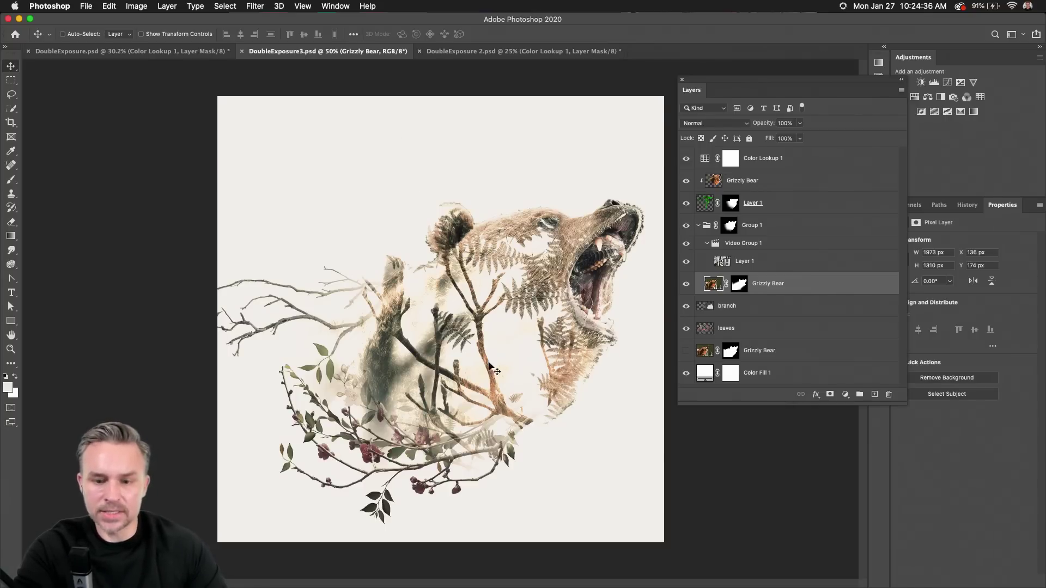
Collapse Video Group 1 in the Layers panel and keep it selected.
{"action": "left_click", "coordinate": [765, 246]}
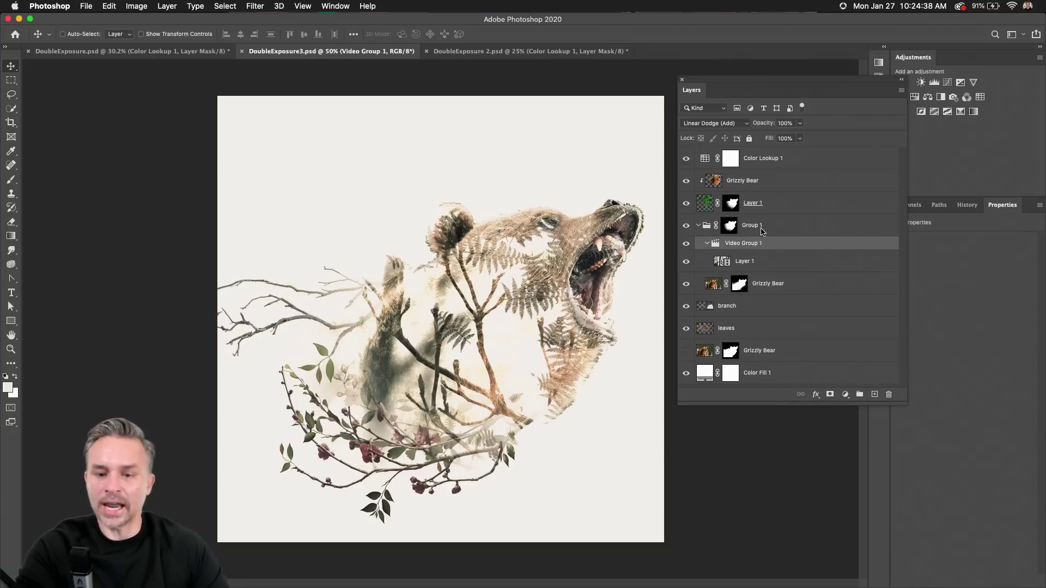
{"action": "left_click", "coordinate": [763, 230]}
{"action": "left_click", "coordinate": [707, 245]}
{"action": "left_click", "coordinate": [763, 244]}
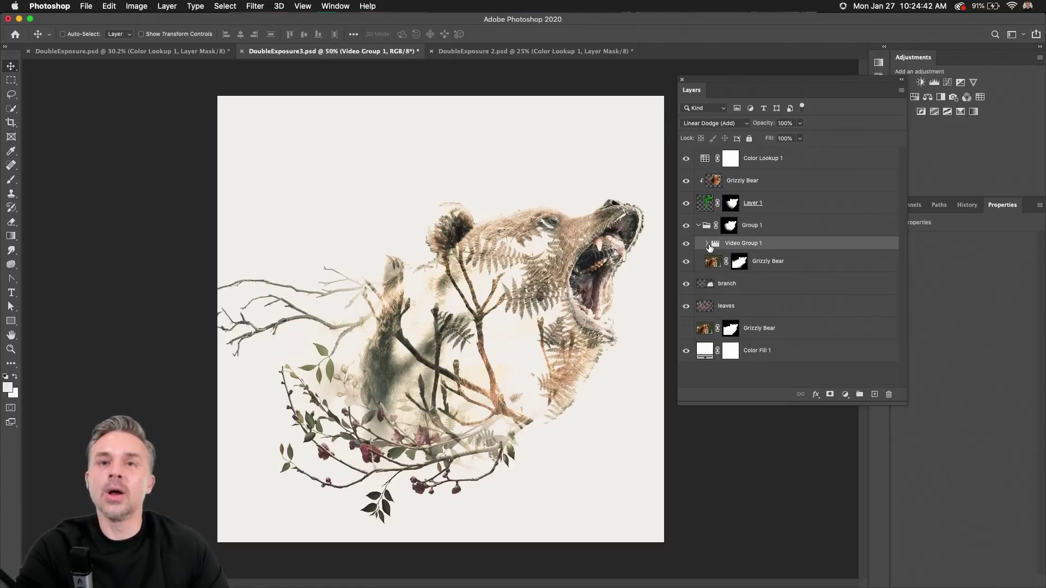
Preview the video layer in the Timeline below the bear, then close the Timeline and floating Layers panels.
{"action": "left_click", "coordinate": [333, 6]}
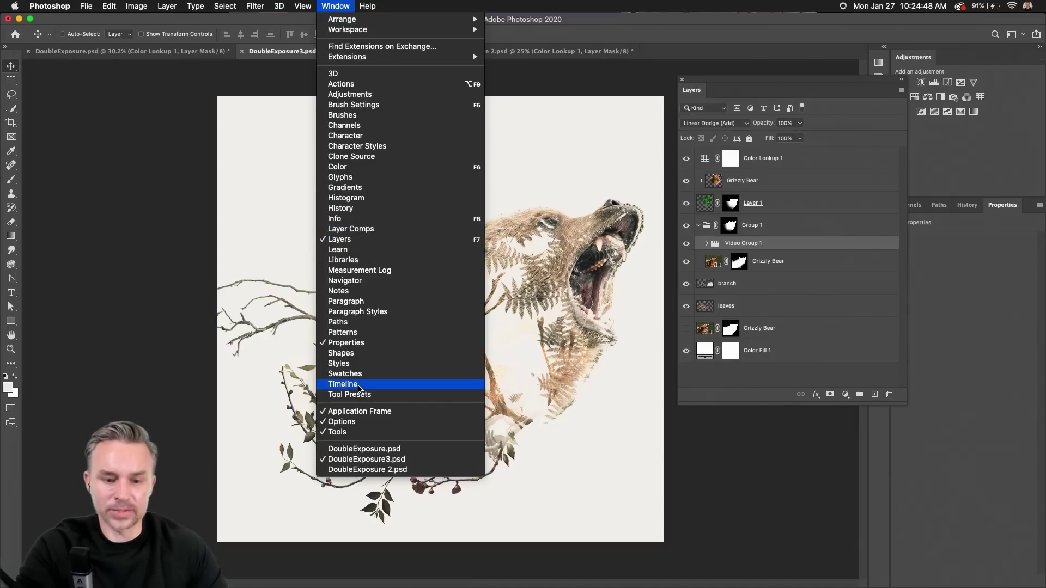
{"action": "left_click", "coordinate": [360, 385]}
{"action": "left_click_drag", "start_coordinate": [141, 235], "coordinate": [434, 480]}
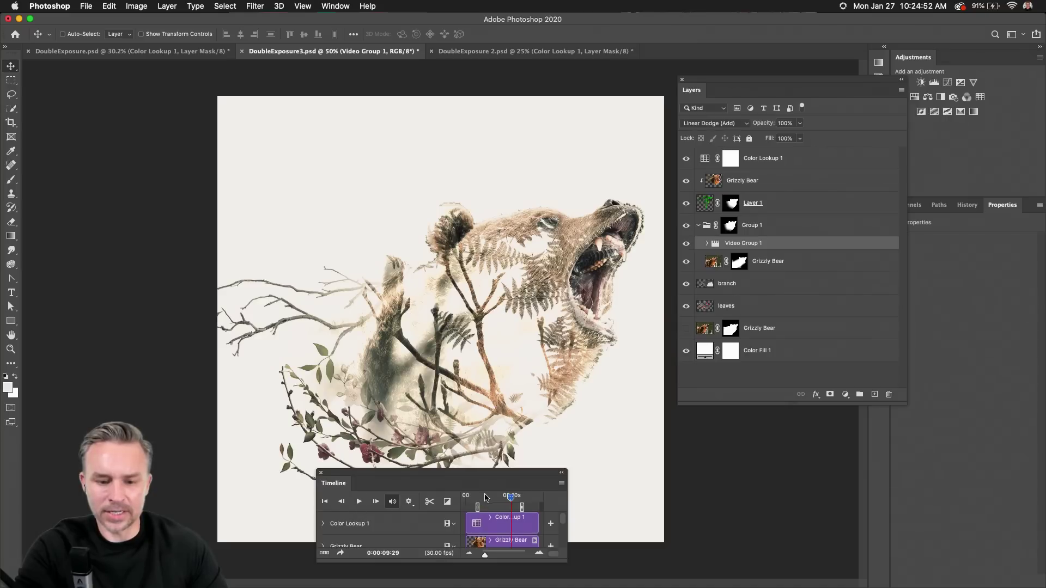
{"action": "left_click", "coordinate": [491, 502]}
{"action": "left_click", "coordinate": [359, 502]}
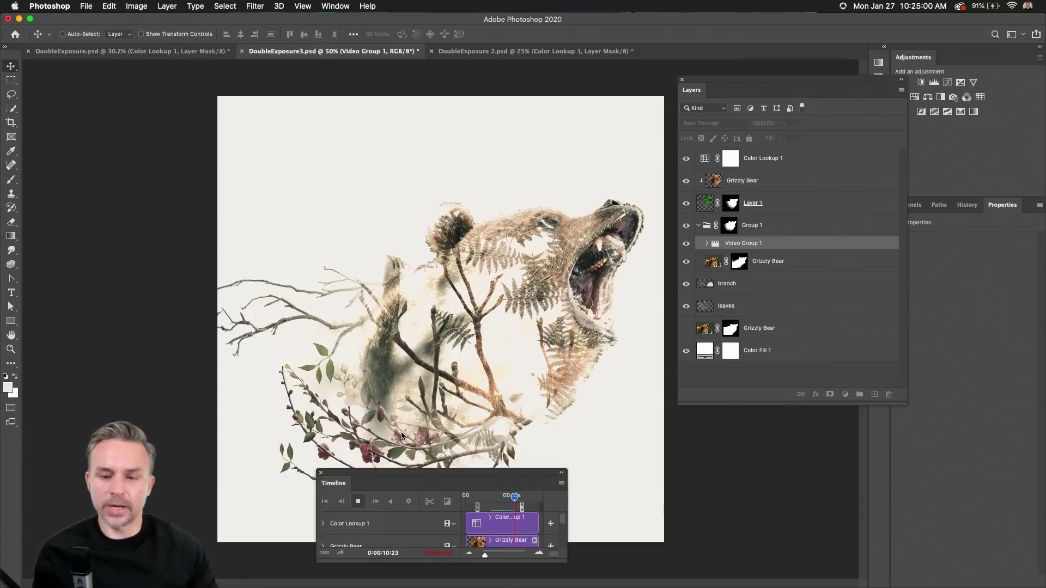
{"action": "left_click", "coordinate": [321, 473]}
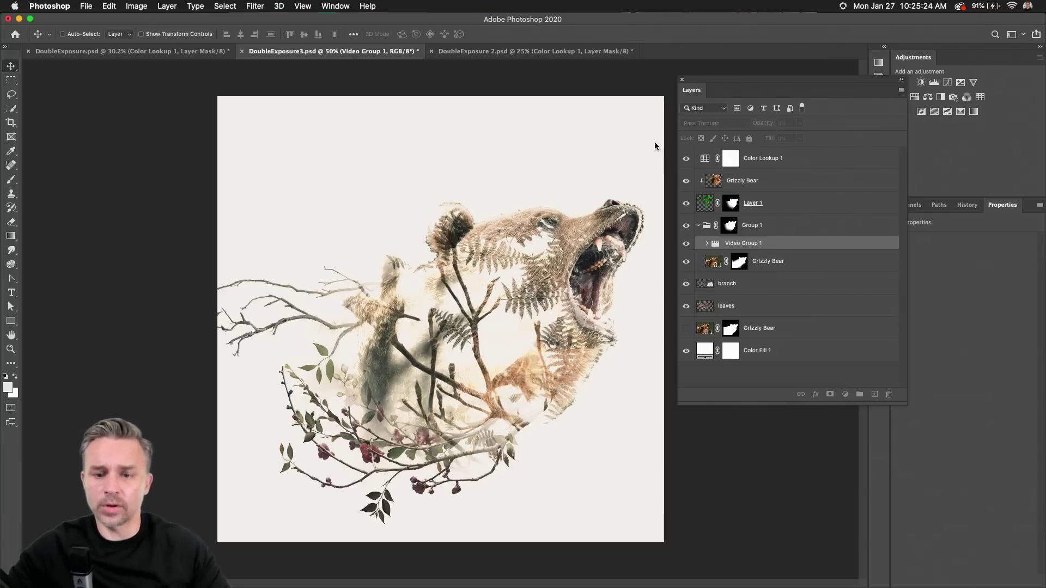
{"action": "left_click", "coordinate": [682, 82]}
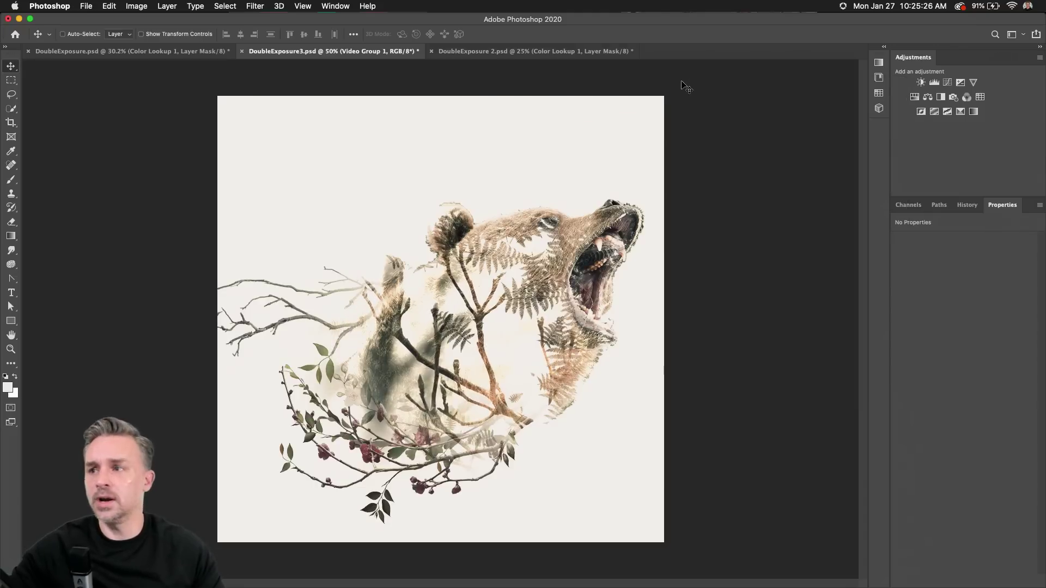